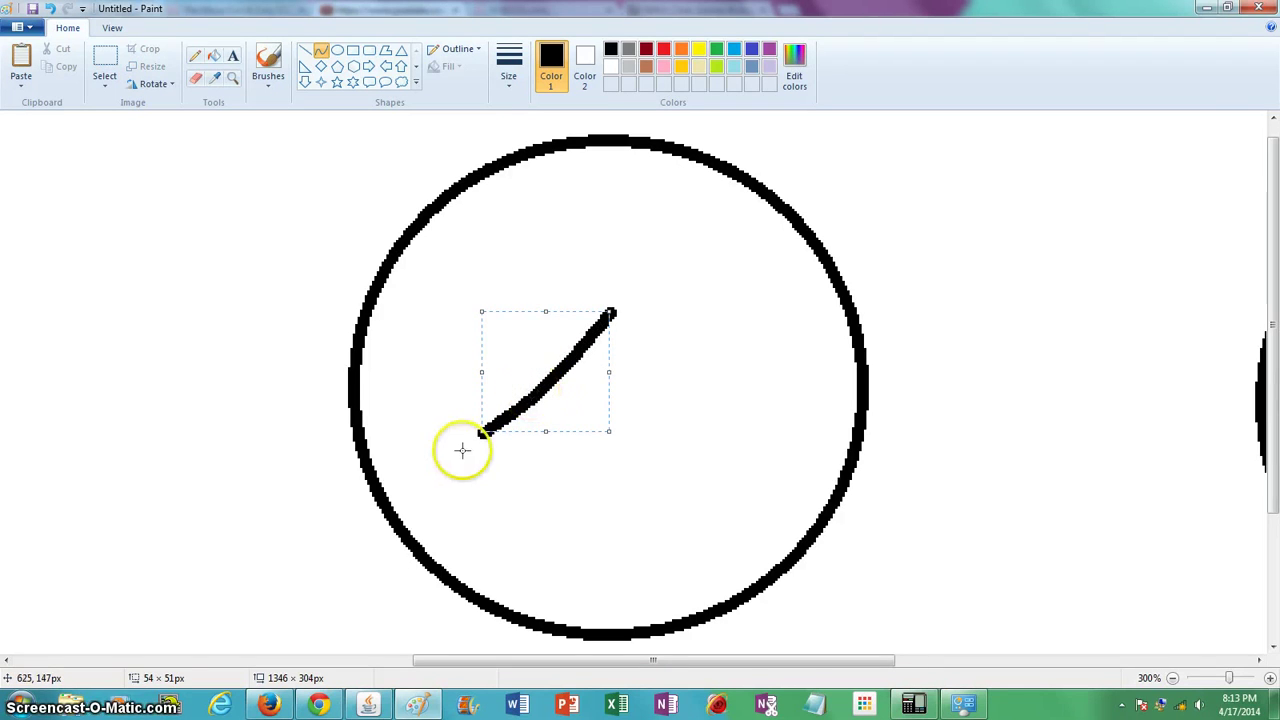
Draw the left-side hair spikes with curves from the forehead peak down to the lower-left edge of the head circle
mouse_move(521, 348)
left_mouse_down()
mouse_move(480, 428)
mouse_move(510, 389)
left_mouse_up()
left_click(579, 497)
mouse_move(480, 430)
left_mouse_down()
mouse_move(526, 540)
mouse_move(506, 486)
mouse_move(513, 462)
mouse_move(509, 511)
left_mouse_up()
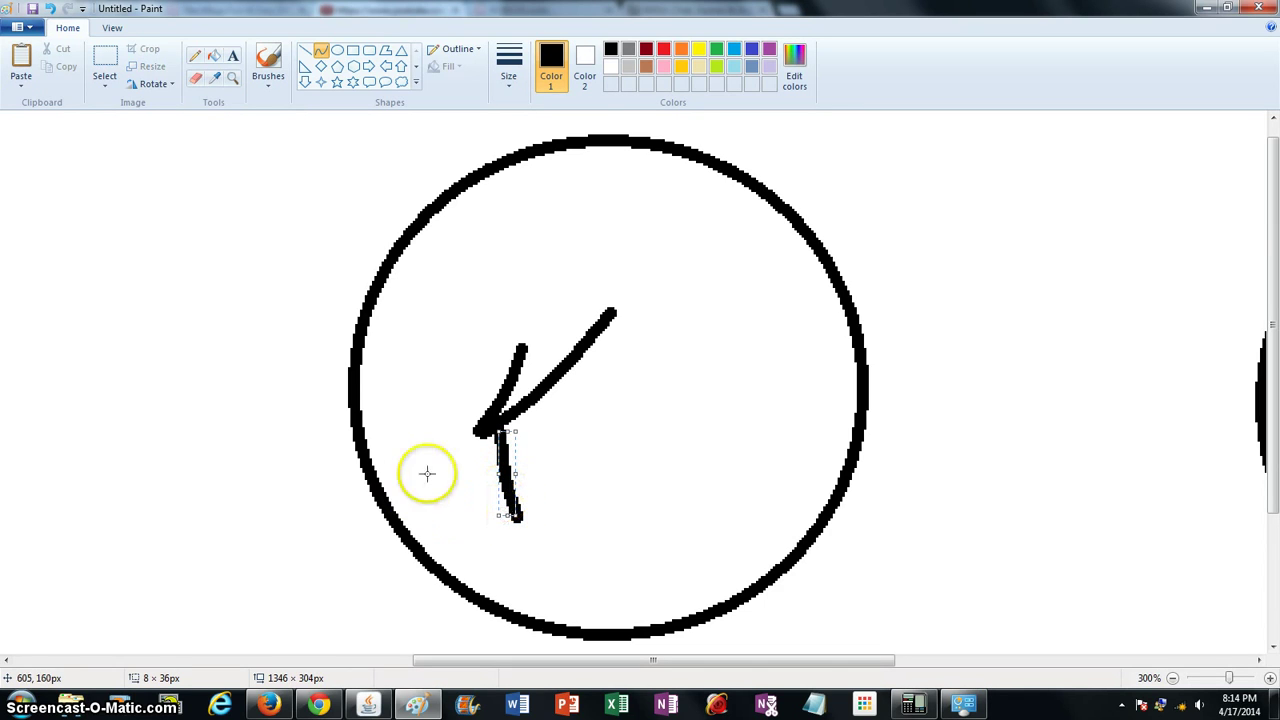
mouse_move(429, 468)
left_mouse_down()
mouse_move(512, 515)
mouse_move(460, 505)
mouse_move(409, 543)
mouse_move(474, 514)
mouse_move(449, 502)
left_mouse_up()
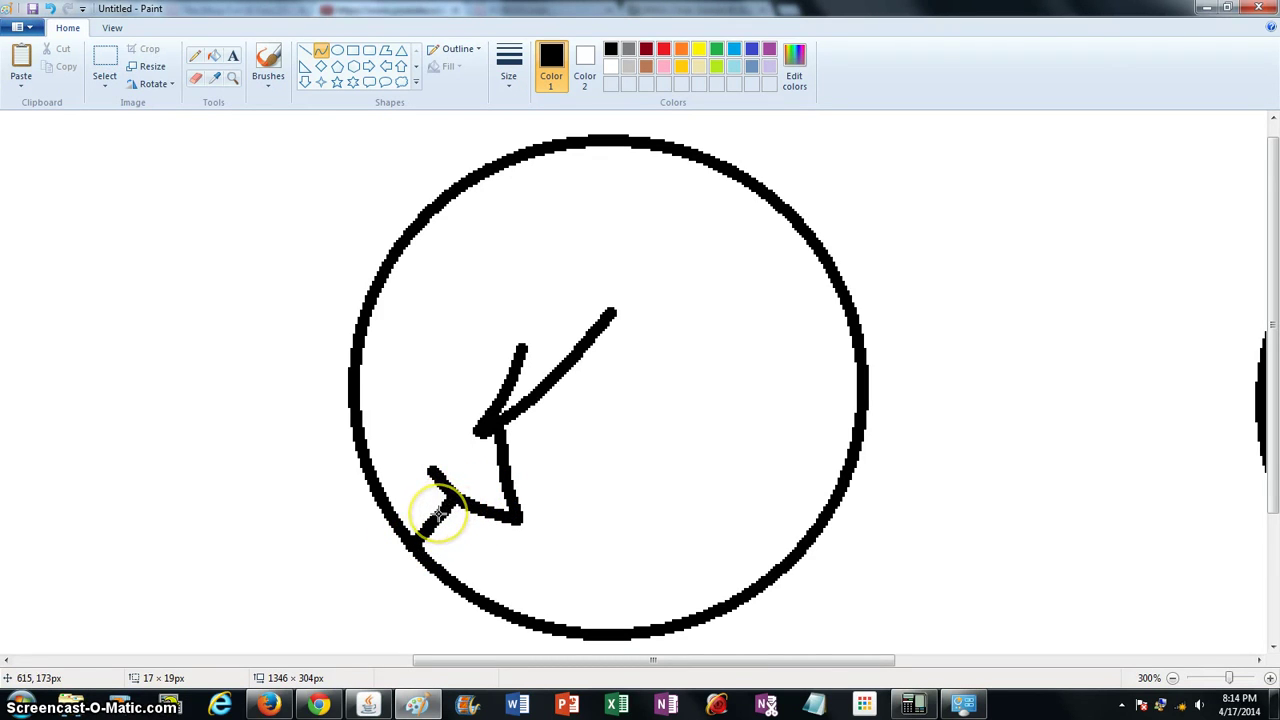
left_click_drag(441, 511, 441, 512)
Draw the right-side hair spikes with curves from the forehead peak to the right edge of the head circle
left_click_drag(612, 313, 740, 414)
left_click_drag(686, 374, 677, 379)
left_click(808, 418)
left_click_drag(736, 414, 710, 336)
left_click(716, 372)
left_click_drag(849, 457, 708, 337)
Outline the face's right half with a brow slanting towards the nose, a cheek curve to the head's edge and the nose side
left_click_drag(773, 405, 631, 506)
left_click(737, 429)
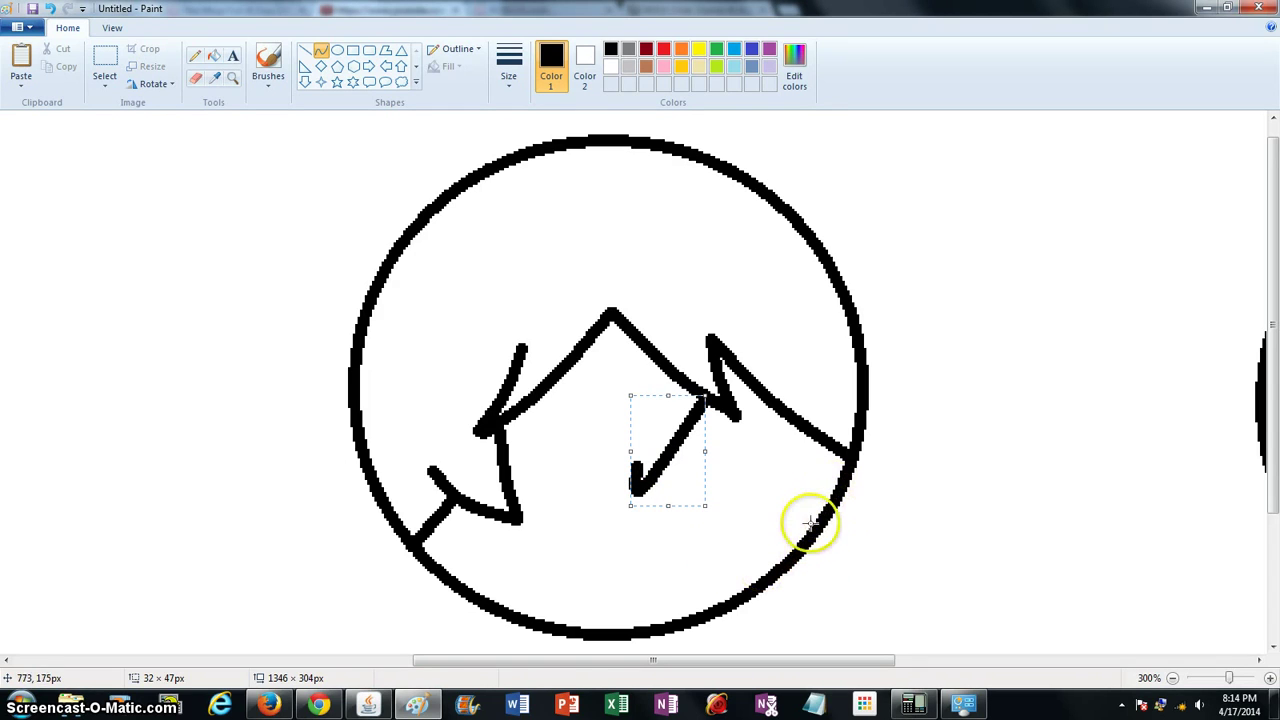
left_click_drag(806, 538, 729, 530)
left_click_drag(634, 491, 637, 530)
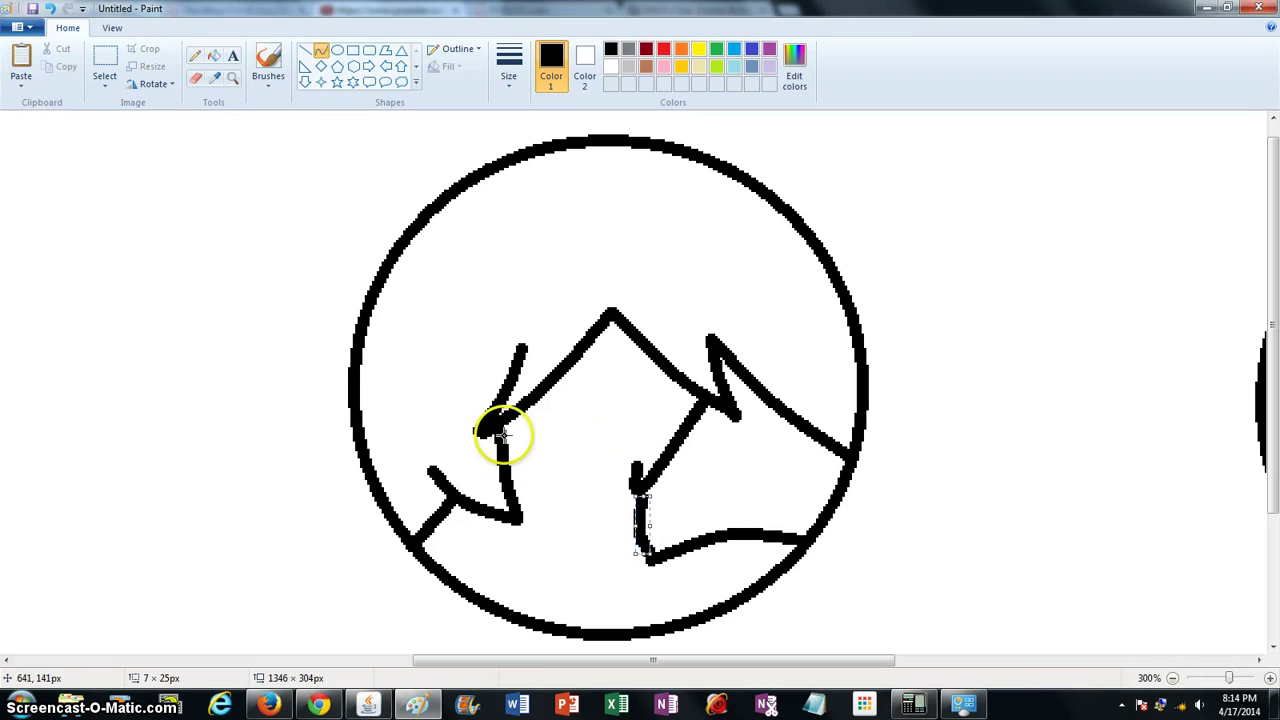
Outline the face's left half with a slanted brow, cheek curve and nose side, and add a small smiling mouth below
mouse_move(506, 432)
left_mouse_down()
mouse_move(609, 477)
mouse_move(596, 465)
mouse_move(571, 477)
mouse_move(598, 487)
left_mouse_up()
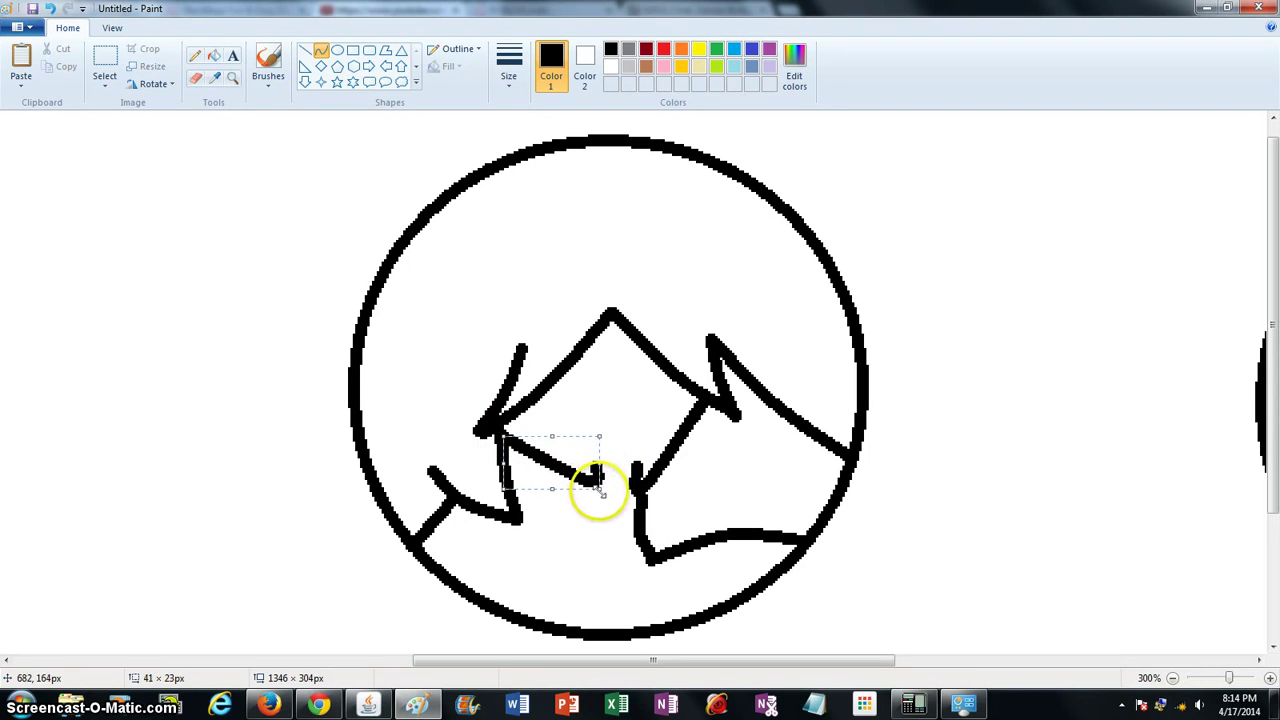
left_click_drag(440, 566, 526, 551)
mouse_move(602, 488)
left_mouse_down()
mouse_move(586, 561)
mouse_move(600, 523)
mouse_move(594, 534)
left_mouse_up()
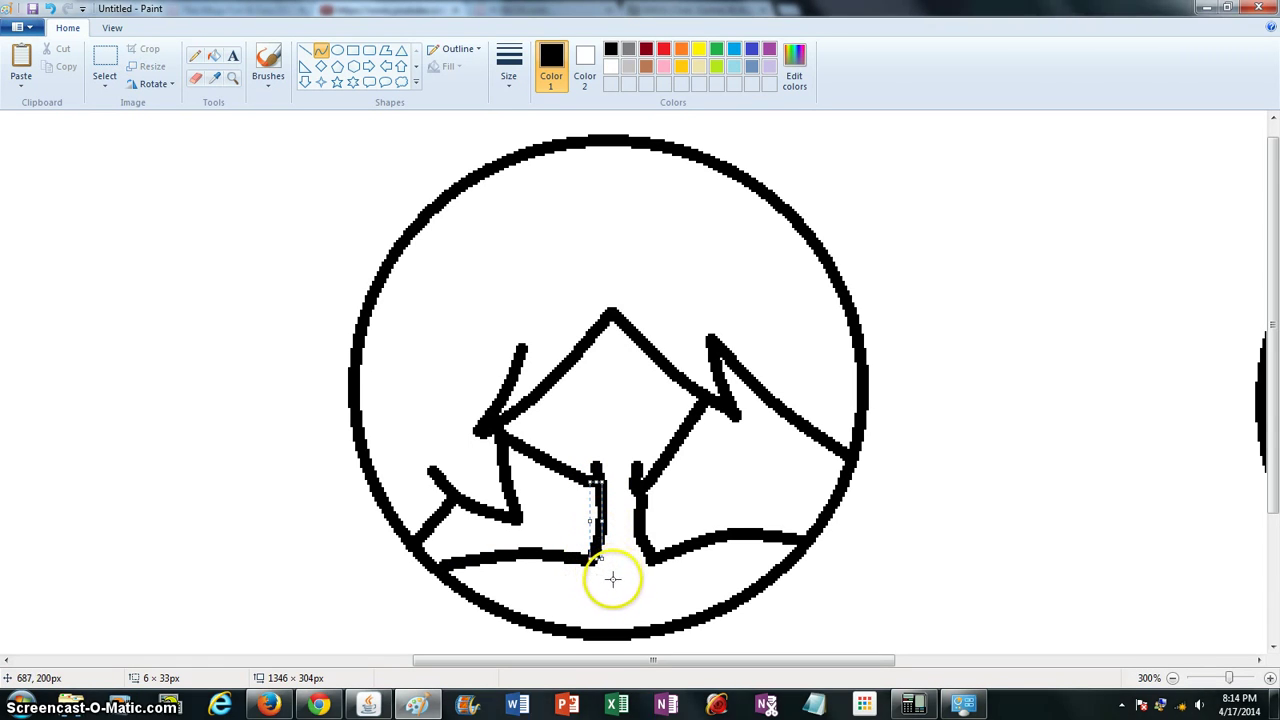
mouse_move(603, 586)
left_mouse_down()
mouse_move(636, 585)
mouse_move(609, 600)
mouse_move(624, 602)
left_mouse_up()
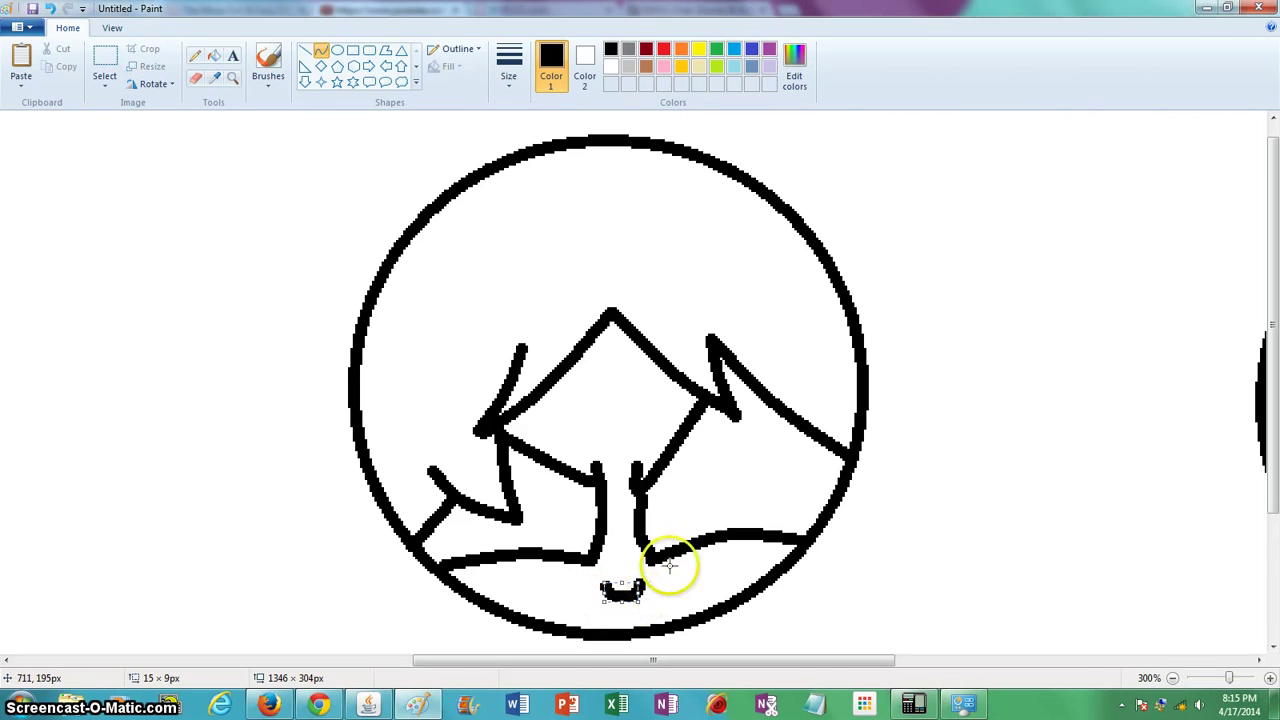
Draw a narrow torso below the head with flared sides, a curved hem and belt lines across it
mouse_move(1271, 370)
left_mouse_down()
mouse_move(1272, 540)
mouse_move(1272, 505)
left_mouse_up()
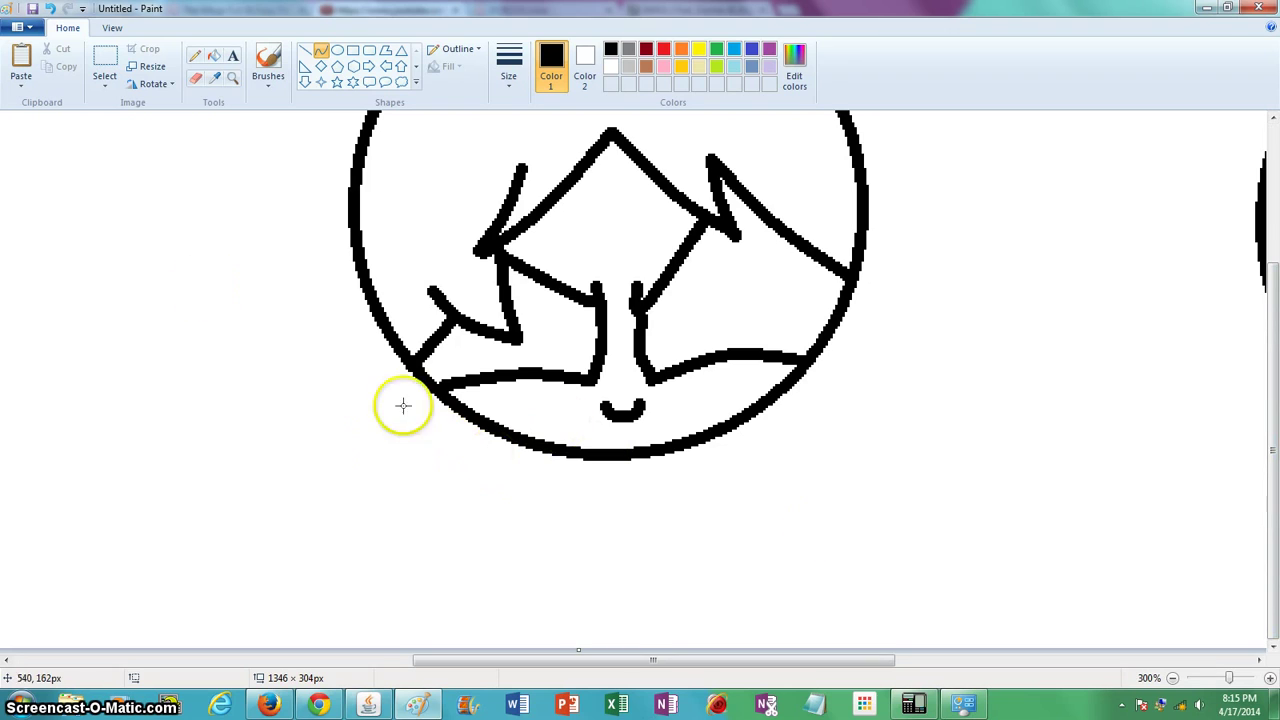
mouse_move(578, 457)
left_mouse_down()
mouse_move(543, 543)
mouse_move(575, 508)
mouse_move(557, 543)
mouse_move(597, 543)
mouse_move(551, 541)
mouse_move(589, 551)
left_mouse_up()
left_click_drag(626, 455, 622, 545)
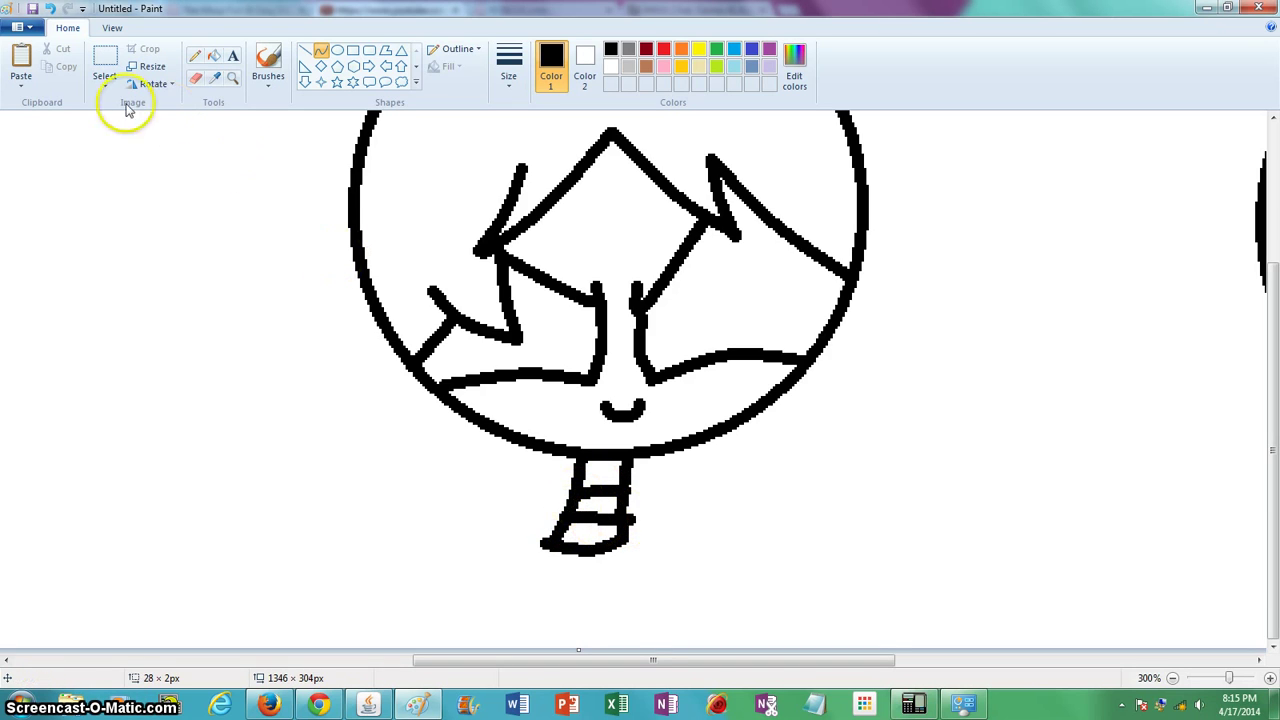
Undo the lower belt line, redraw it across the torso and add a short vertical buckle line between the belt lines
left_click(50, 8)
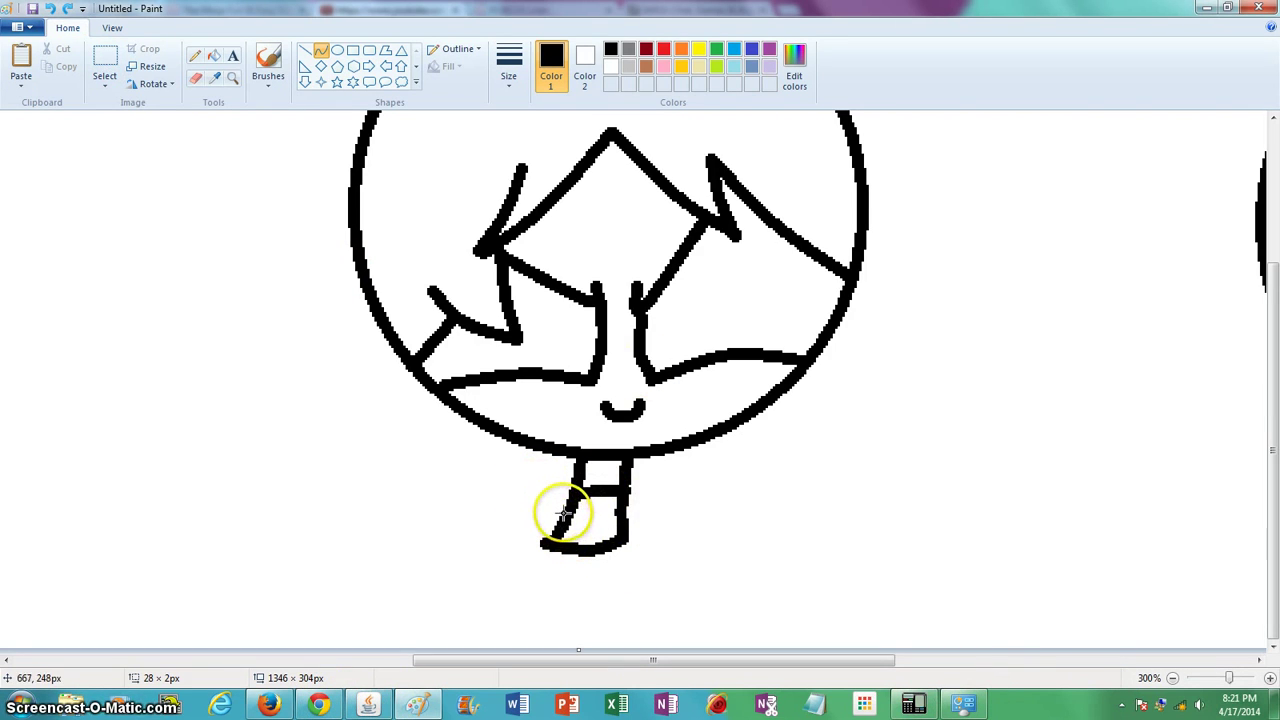
left_click_drag(565, 512, 630, 515)
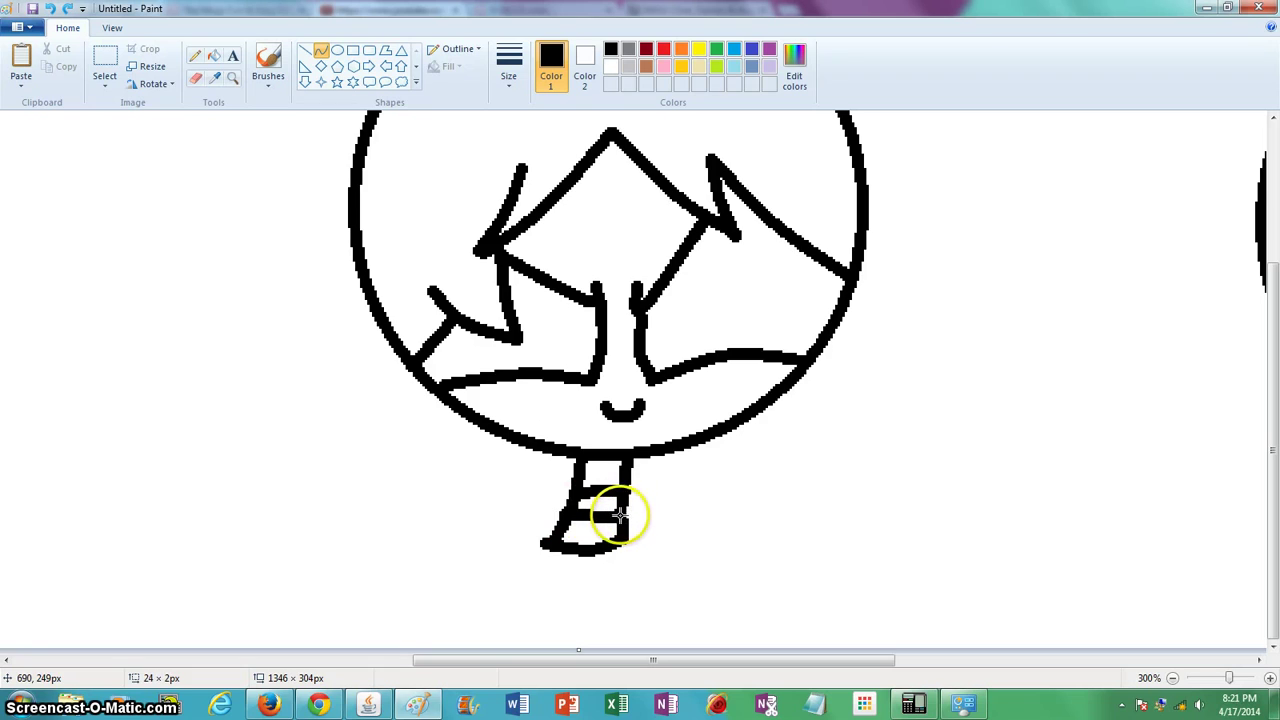
left_click_drag(595, 517, 596, 505)
left_click(597, 506)
left_click(728, 480)
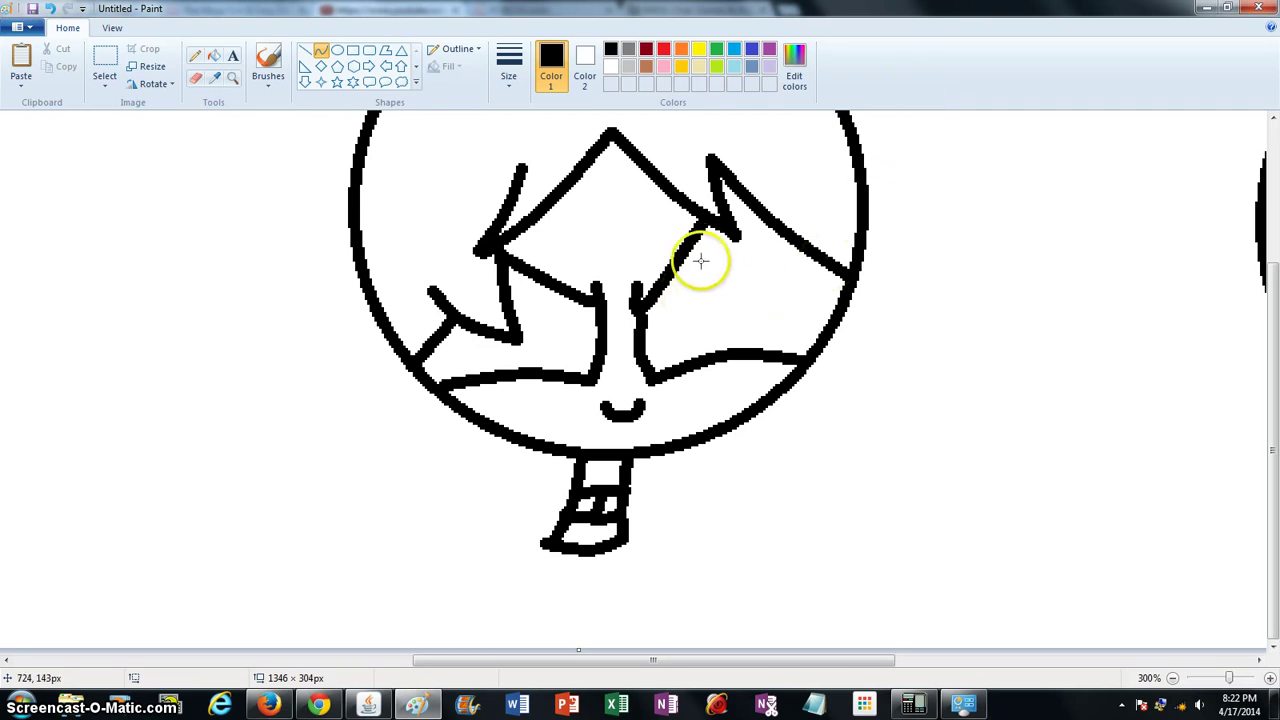
Close the outer edges of both eyes with bowed curves from the hair down to the cheek lines
left_click_drag(733, 234, 745, 355)
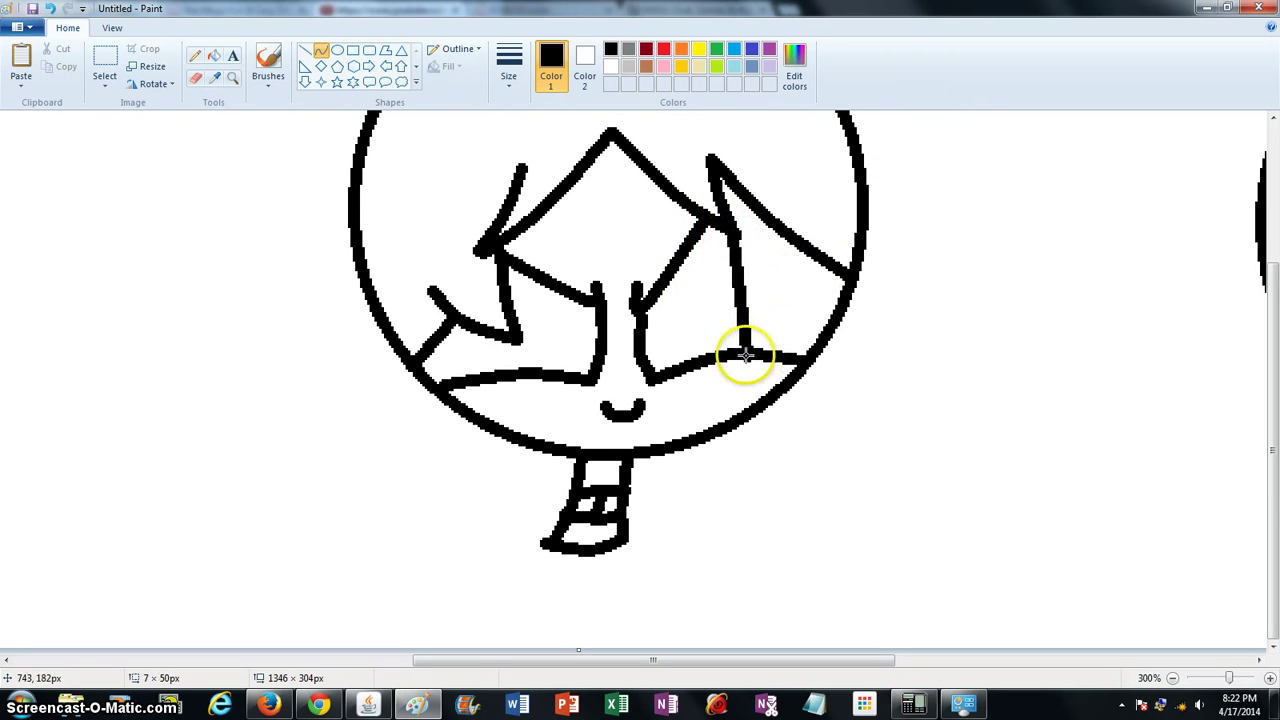
left_click_drag(747, 288, 765, 262)
left_click_drag(759, 323, 762, 346)
left_click(531, 279)
mouse_move(531, 279)
left_mouse_down()
mouse_move(531, 371)
mouse_move(531, 337)
mouse_move(516, 343)
left_mouse_up()
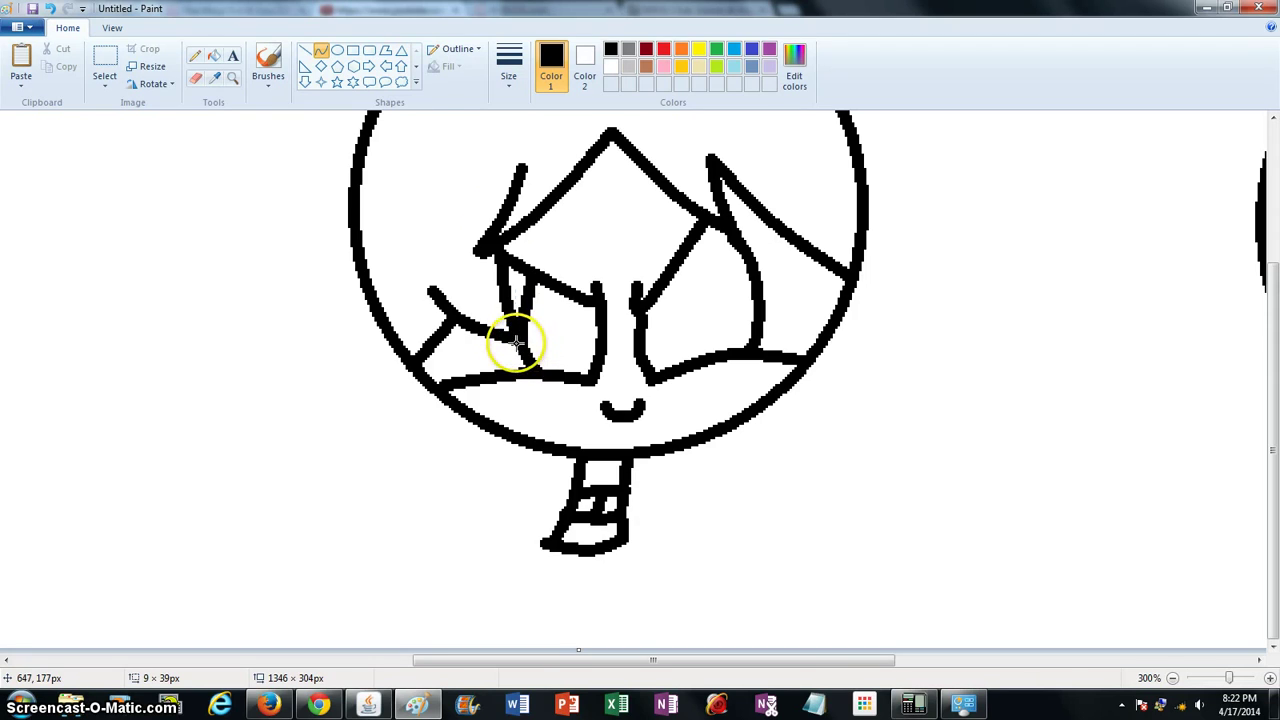
Draw an oval pupil in each eye, the left one about 12 by 14 px
left_click(337, 50)
left_click_drag(574, 319, 543, 353)
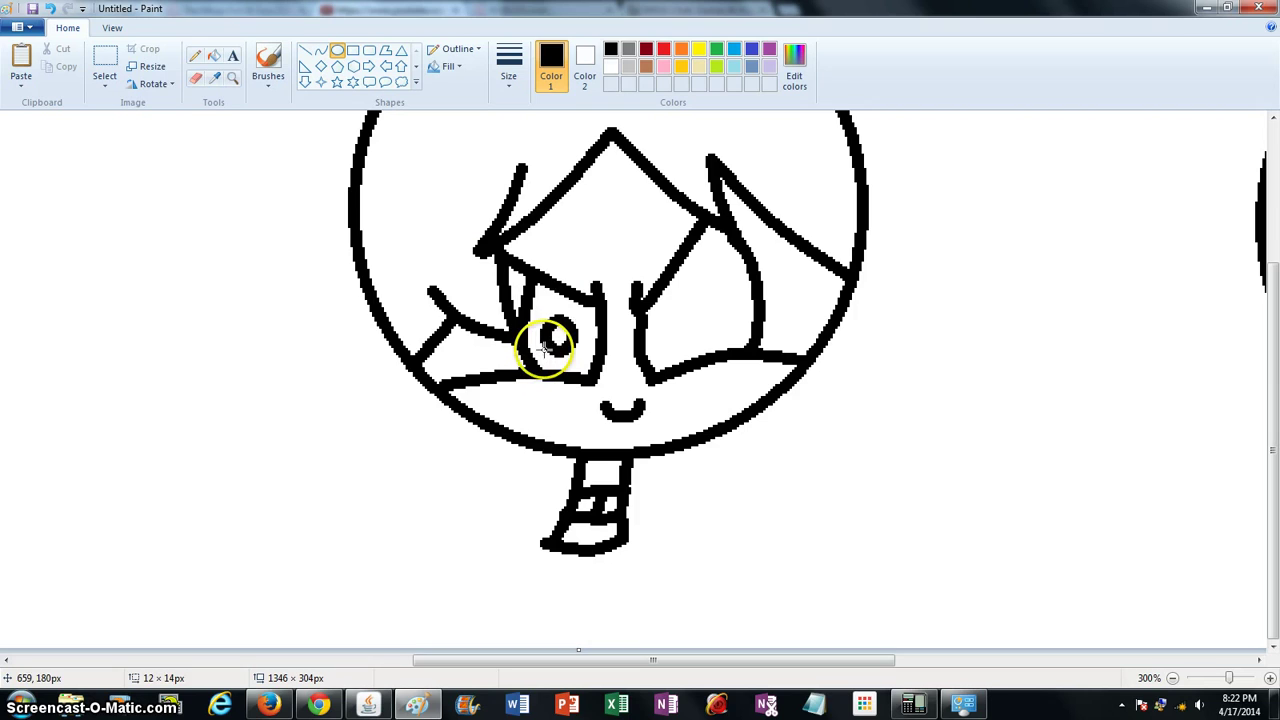
left_click_drag(708, 299, 661, 338)
left_click(693, 388)
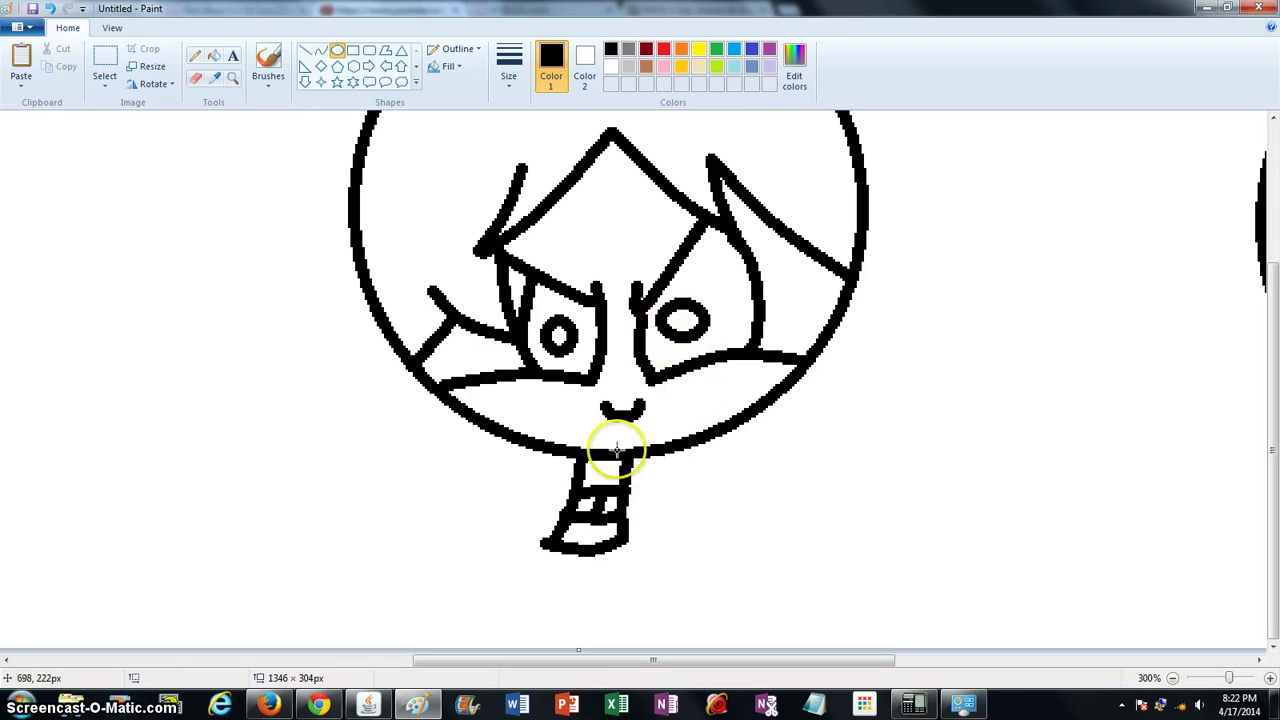
Draw a bent arm at the torso's left with curves, discarding the oval attempt, and a long looped arm hanging at the right
left_click_drag(578, 458, 517, 511)
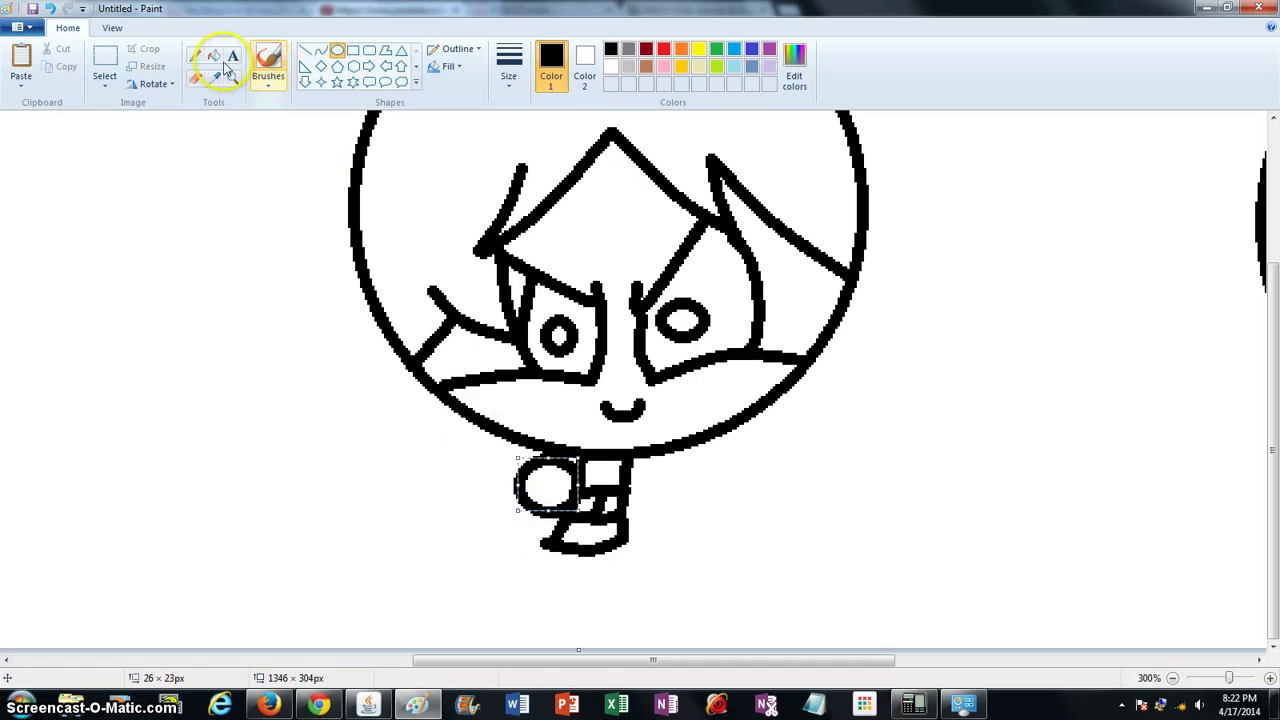
left_click(50, 8)
left_click(320, 51)
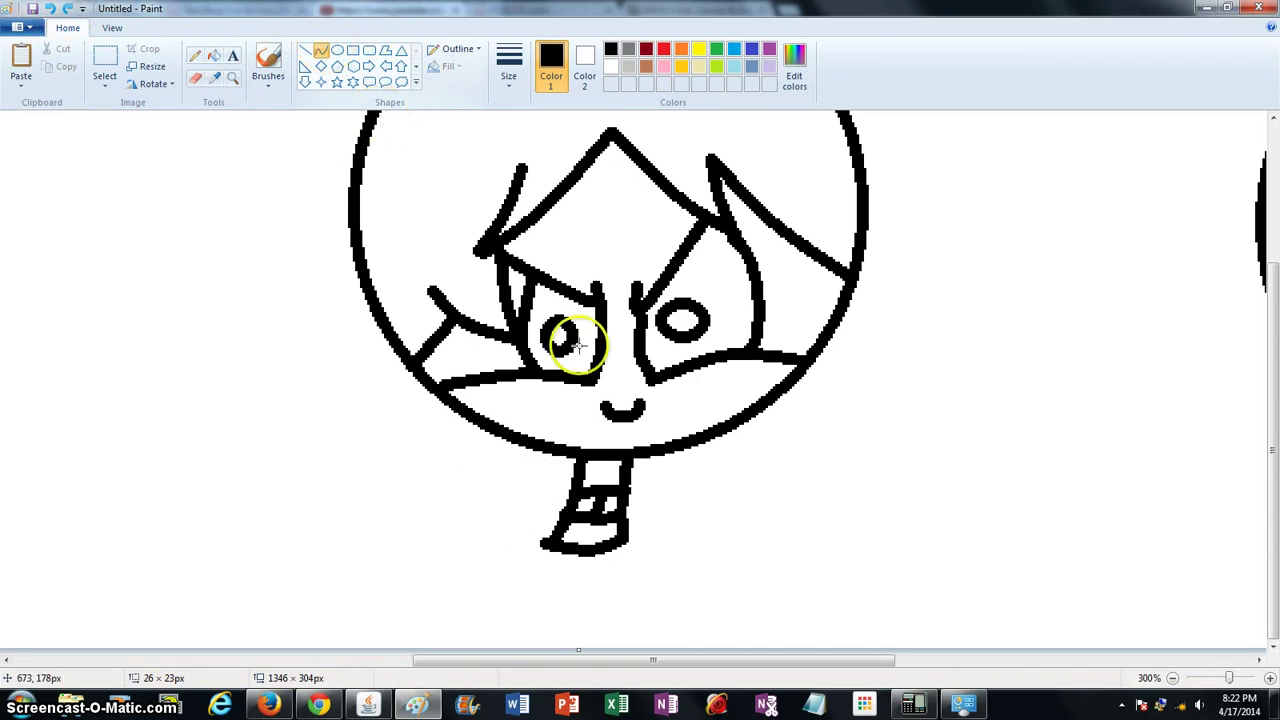
left_click_drag(560, 456, 520, 542)
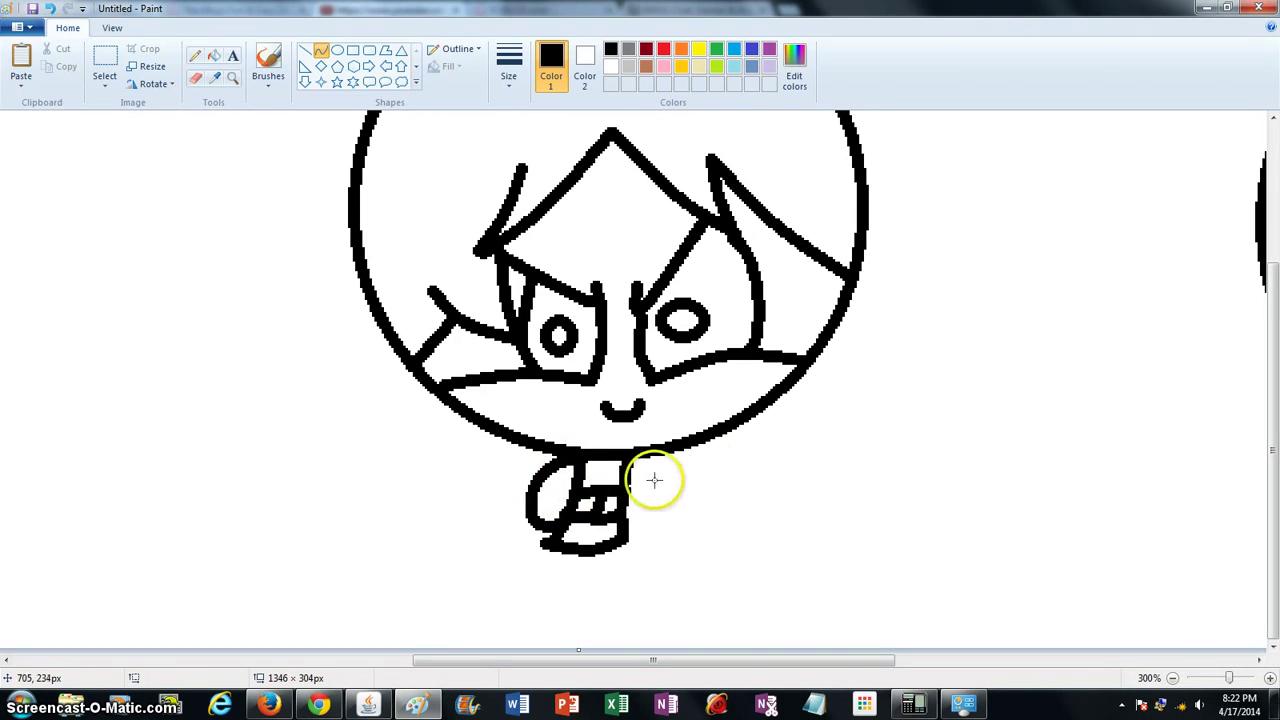
mouse_move(571, 501)
left_mouse_down()
mouse_move(571, 473)
mouse_move(548, 494)
left_mouse_up()
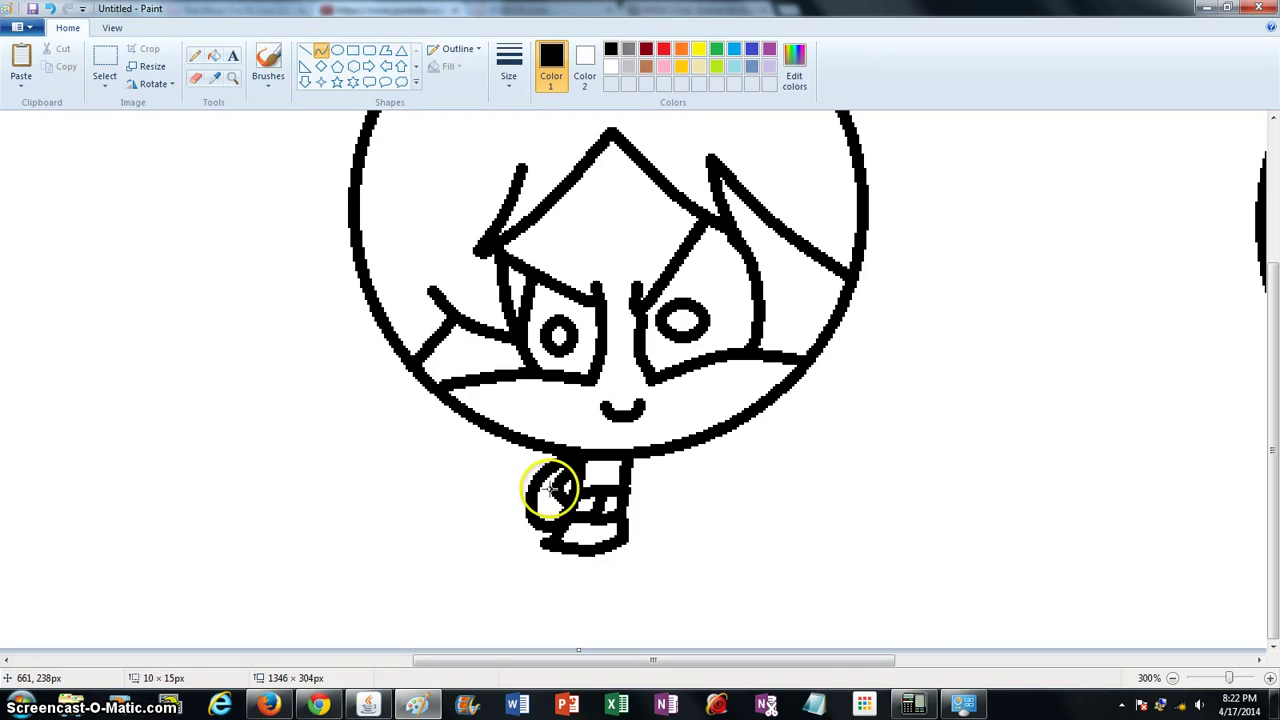
left_click(818, 474)
mouse_move(625, 463)
left_mouse_down()
mouse_move(670, 535)
mouse_move(708, 556)
mouse_move(625, 510)
mouse_move(723, 509)
mouse_move(729, 571)
mouse_move(703, 614)
mouse_move(688, 588)
left_mouse_up()
left_click_drag(672, 541, 587, 629)
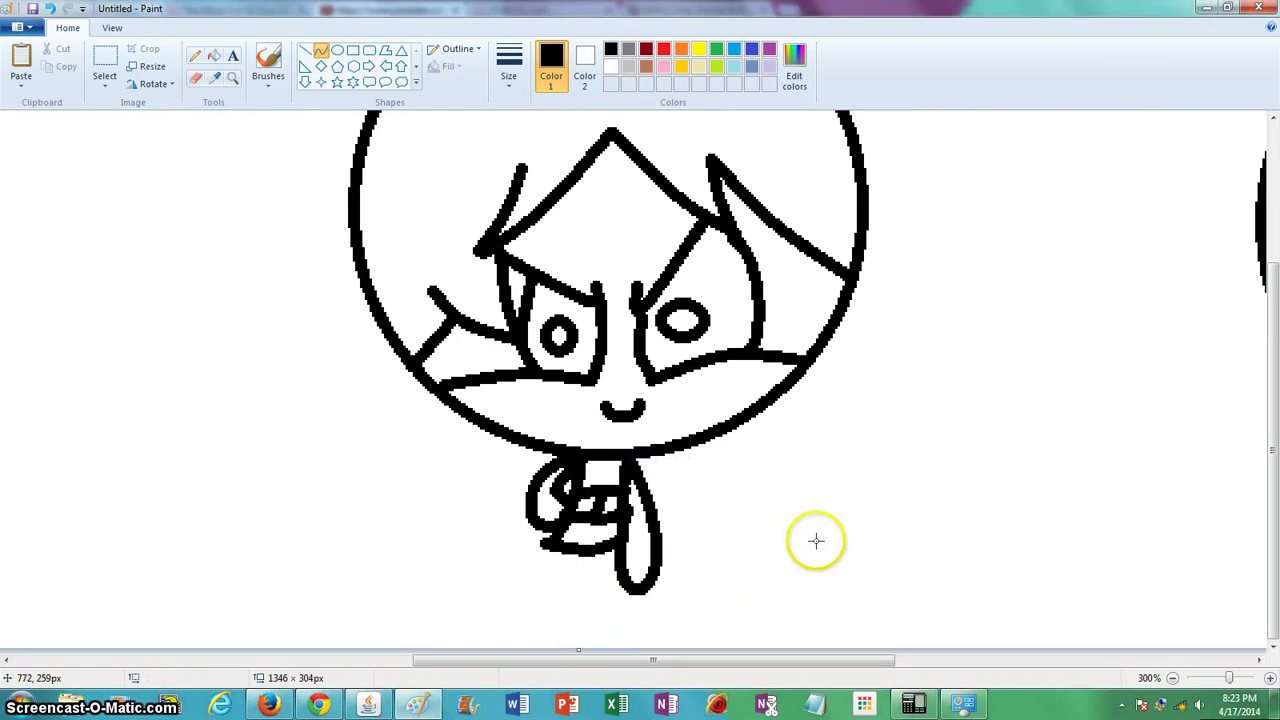
mouse_move(566, 552)
left_mouse_down()
mouse_move(498, 650)
mouse_move(557, 609)
mouse_move(580, 558)
mouse_move(563, 547)
mouse_move(494, 620)
mouse_move(462, 705)
left_mouse_up()
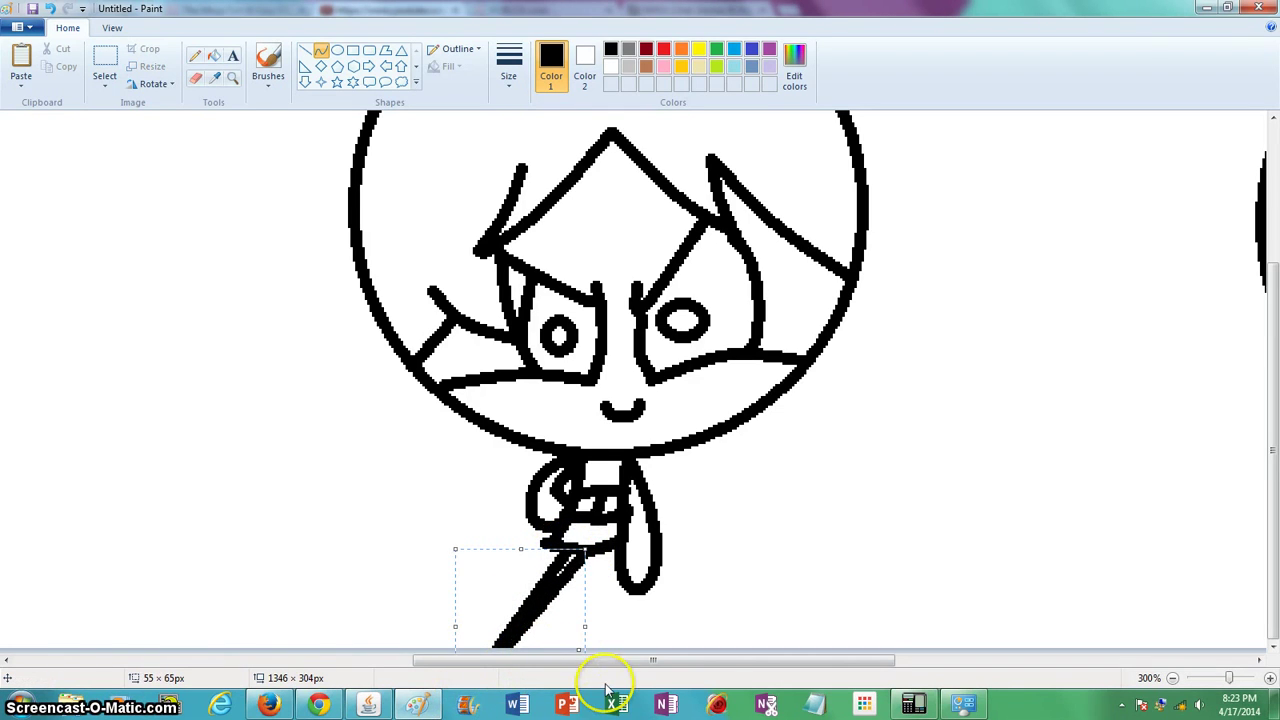
key("ctrl+z")
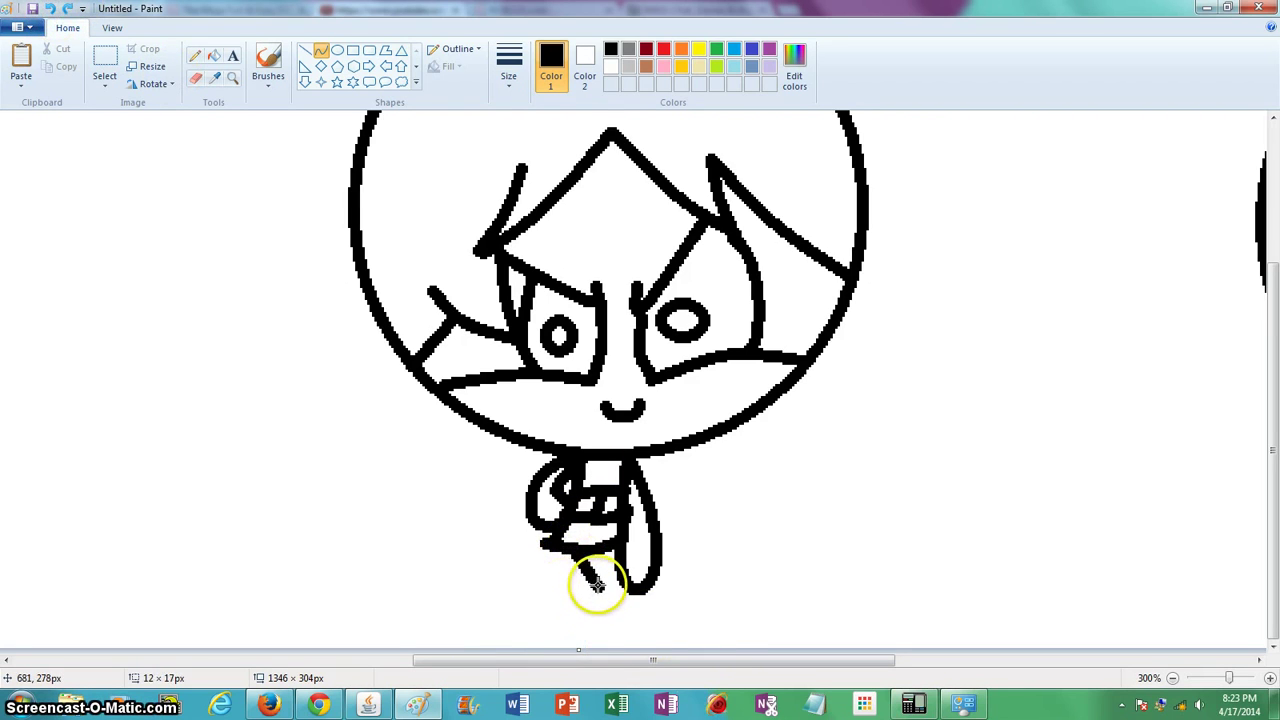
left_click_drag(583, 567, 457, 712)
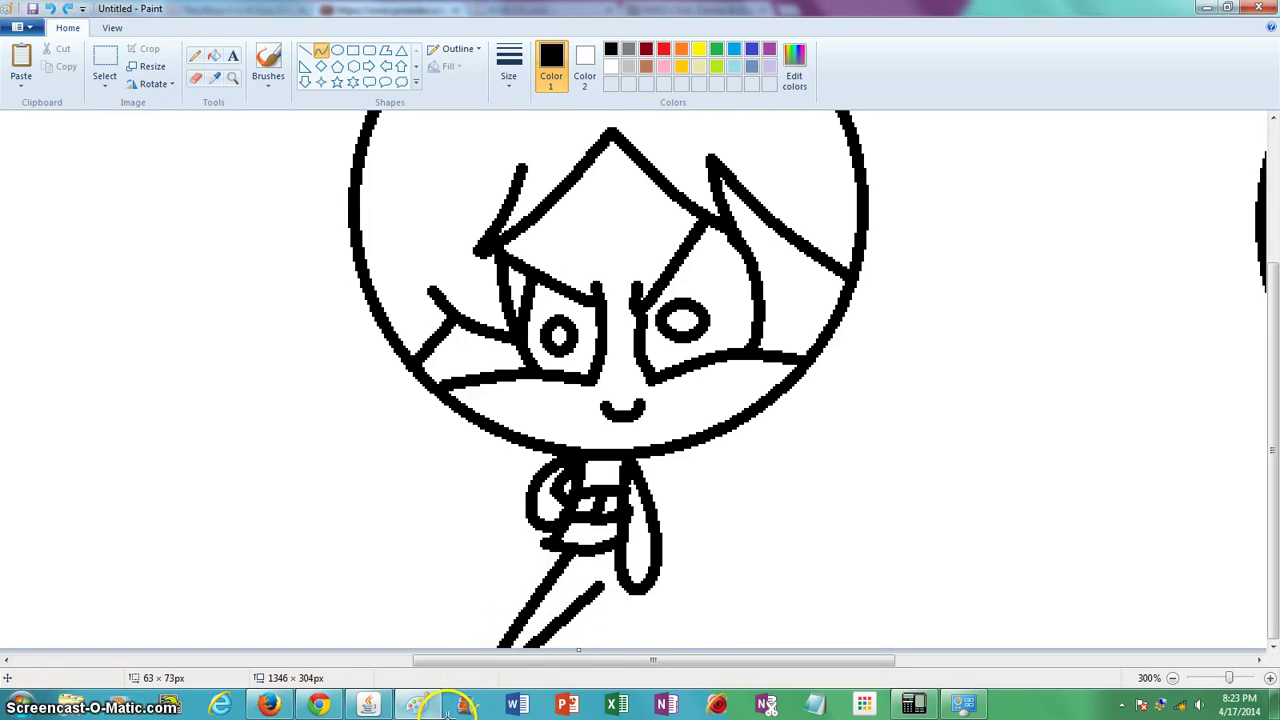
left_click_drag(605, 609, 321, 547)
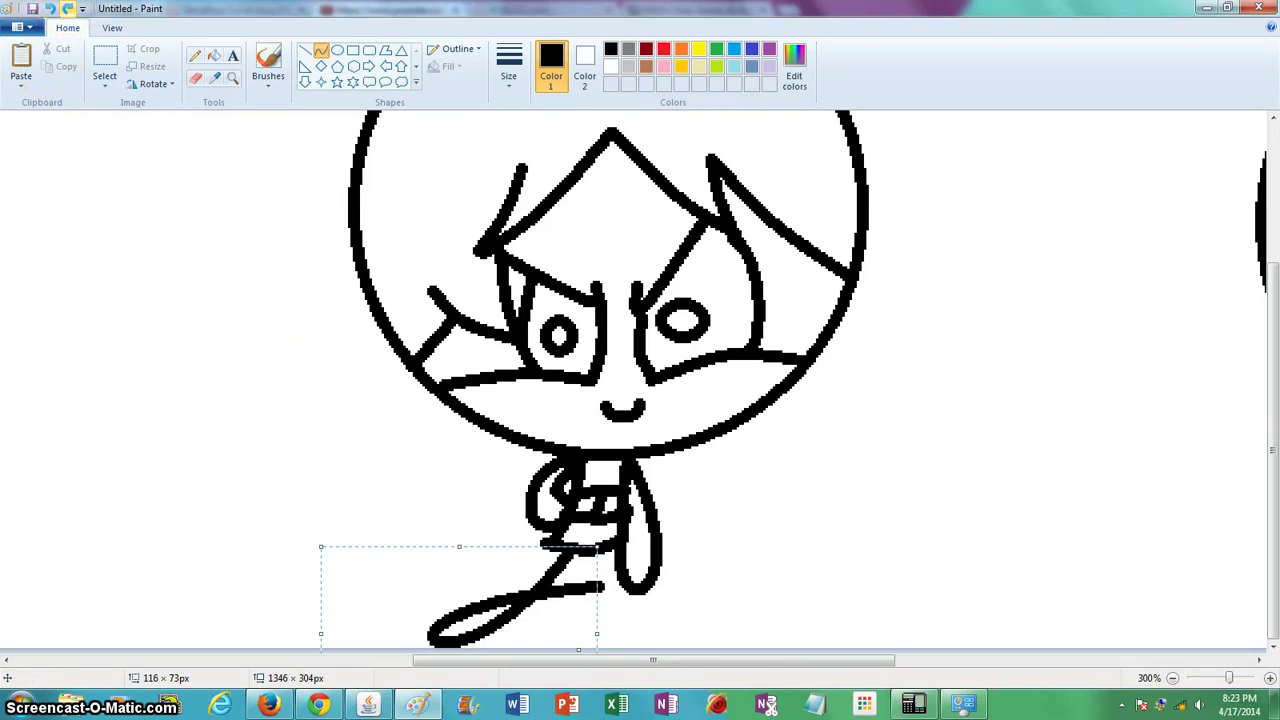
left_click(50, 8)
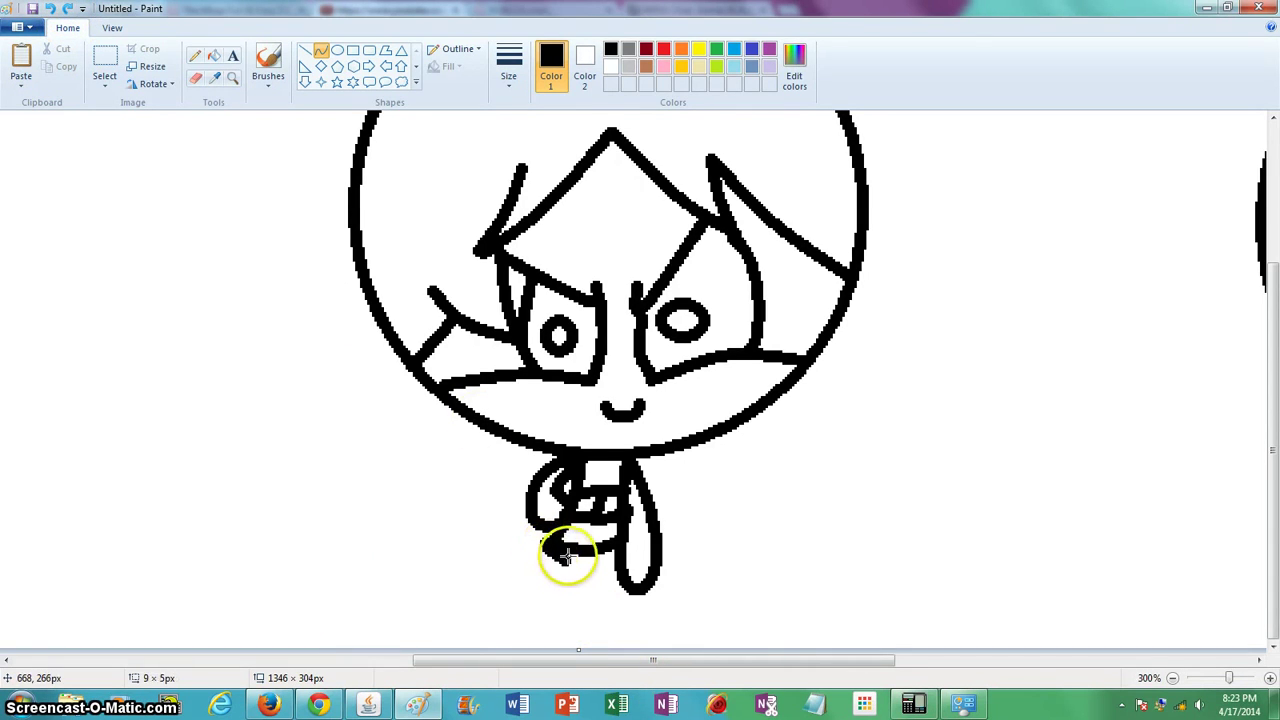
Draw a long curved leg from the hem past the canvas's lower edge, and a short rounded leg beside it
left_click_drag(582, 550, 435, 690)
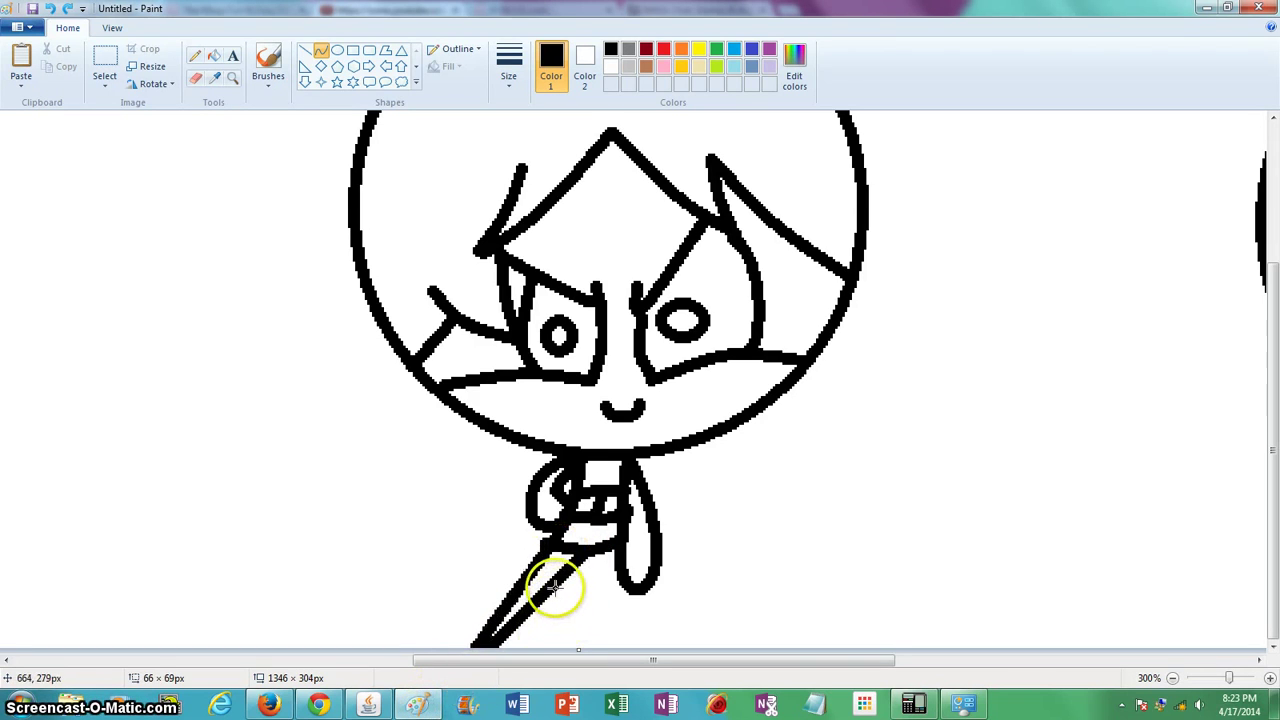
left_click_drag(552, 588, 595, 637)
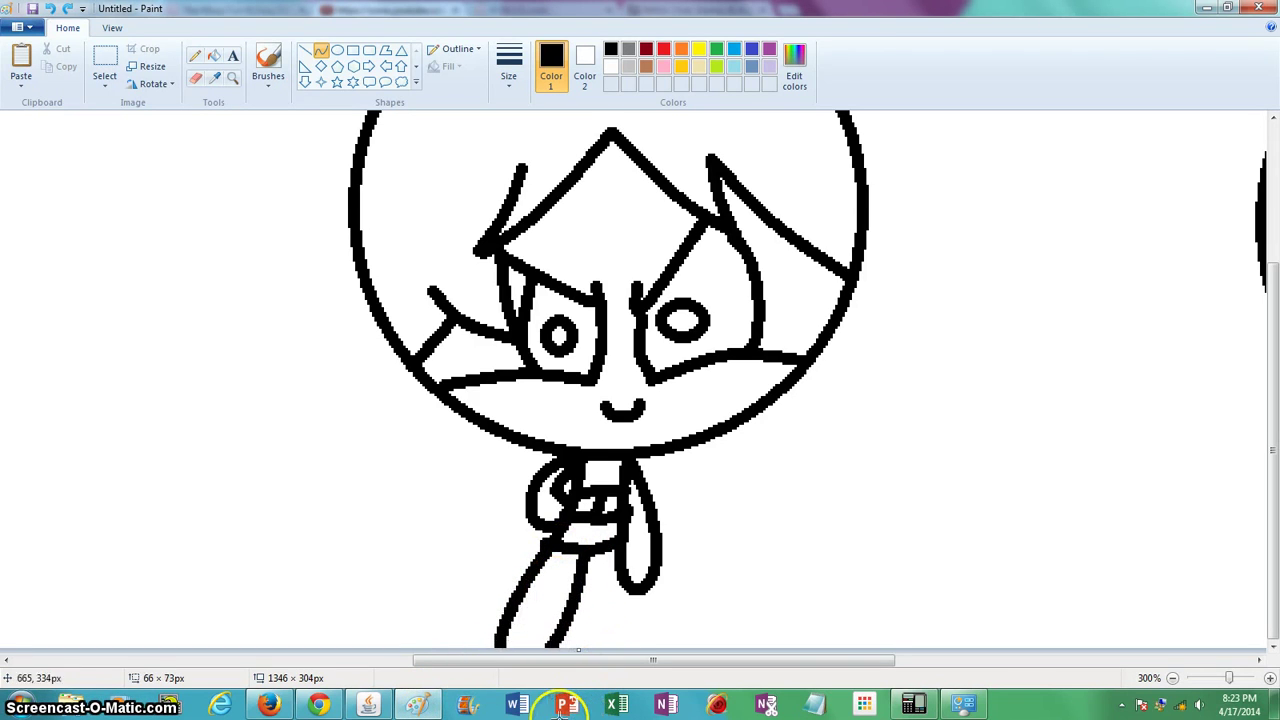
left_click_drag(548, 706, 516, 706)
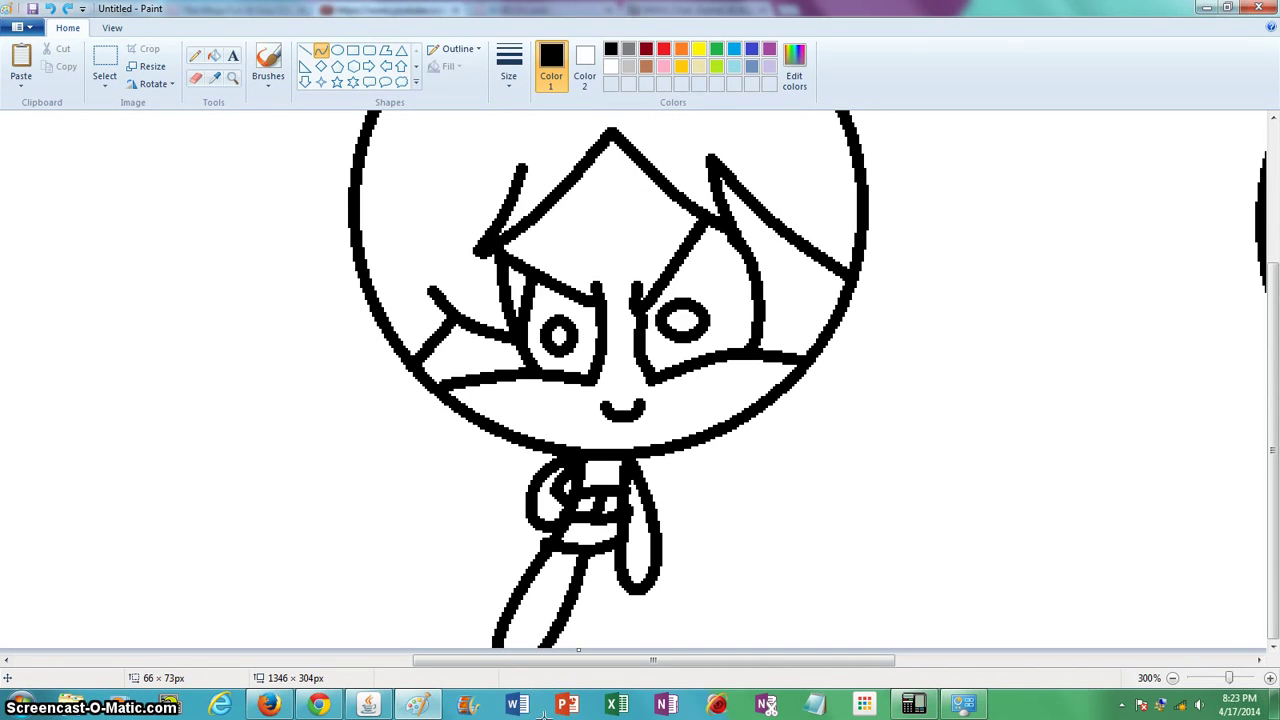
left_click_drag(543, 716, 550, 711)
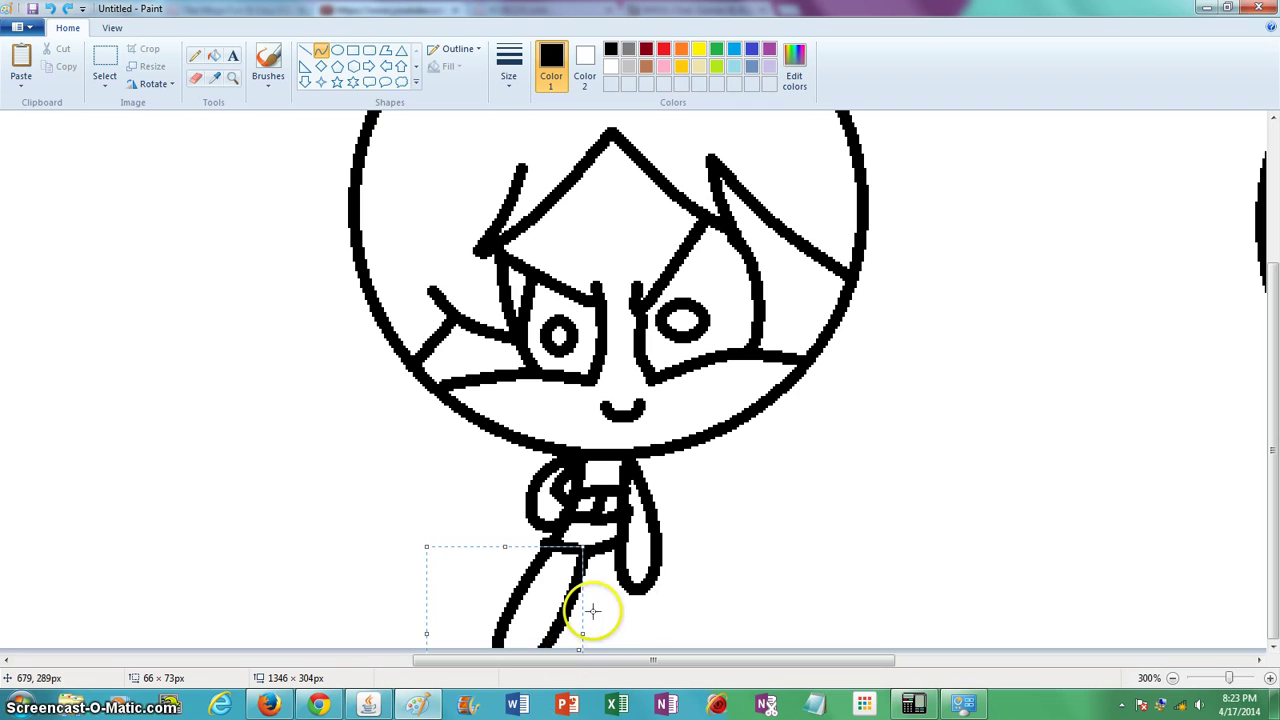
left_click(707, 578)
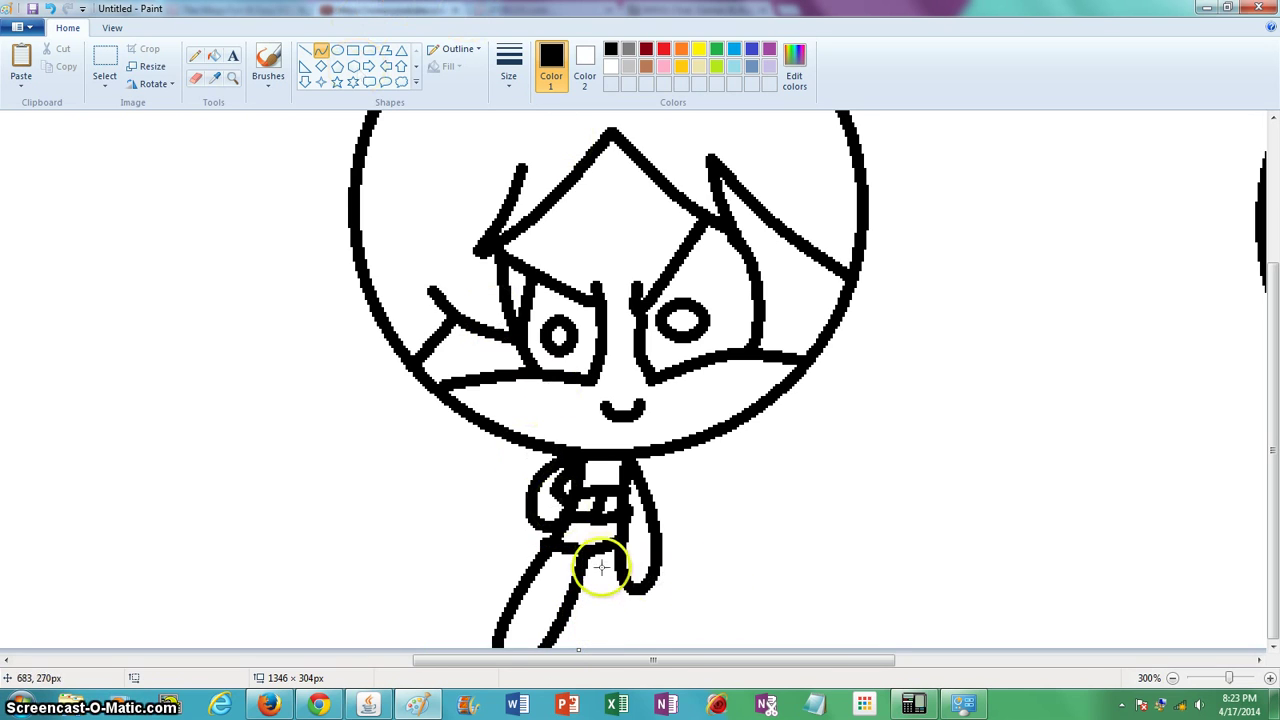
left_click_drag(588, 590, 624, 591)
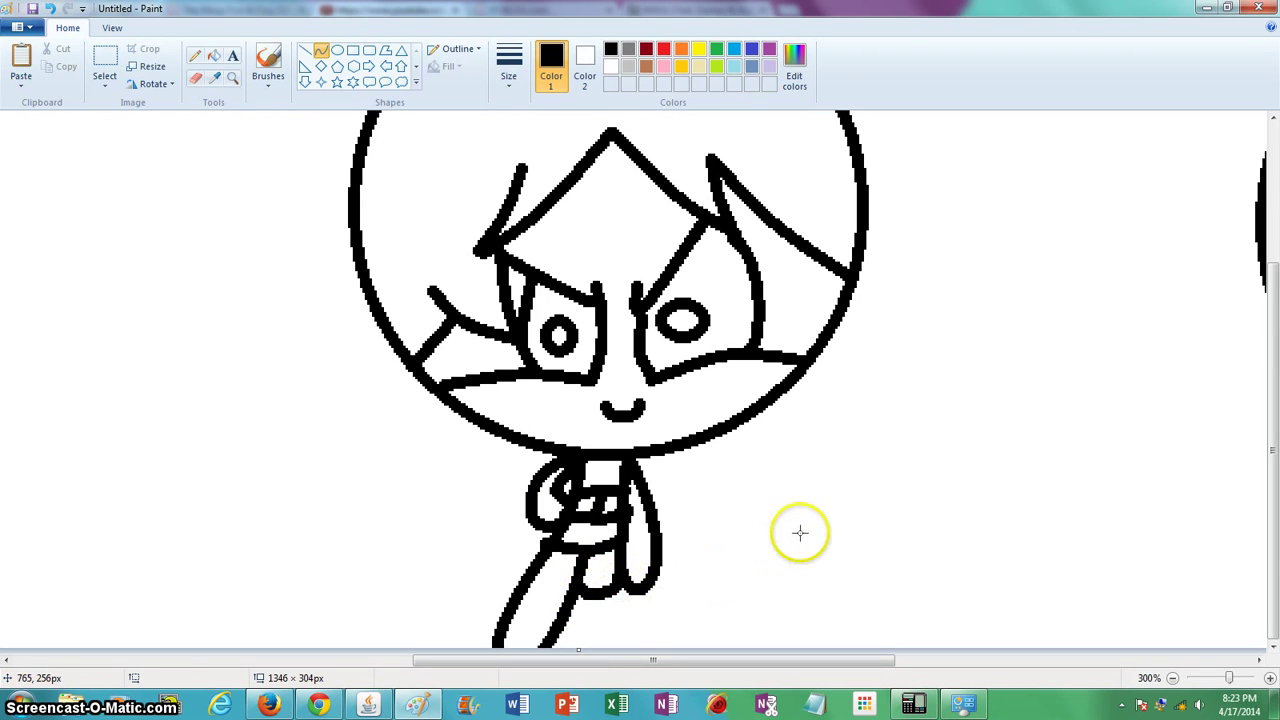
Draw a curved boot line across the long leg and another across the short leg
left_click_drag(514, 600, 562, 604)
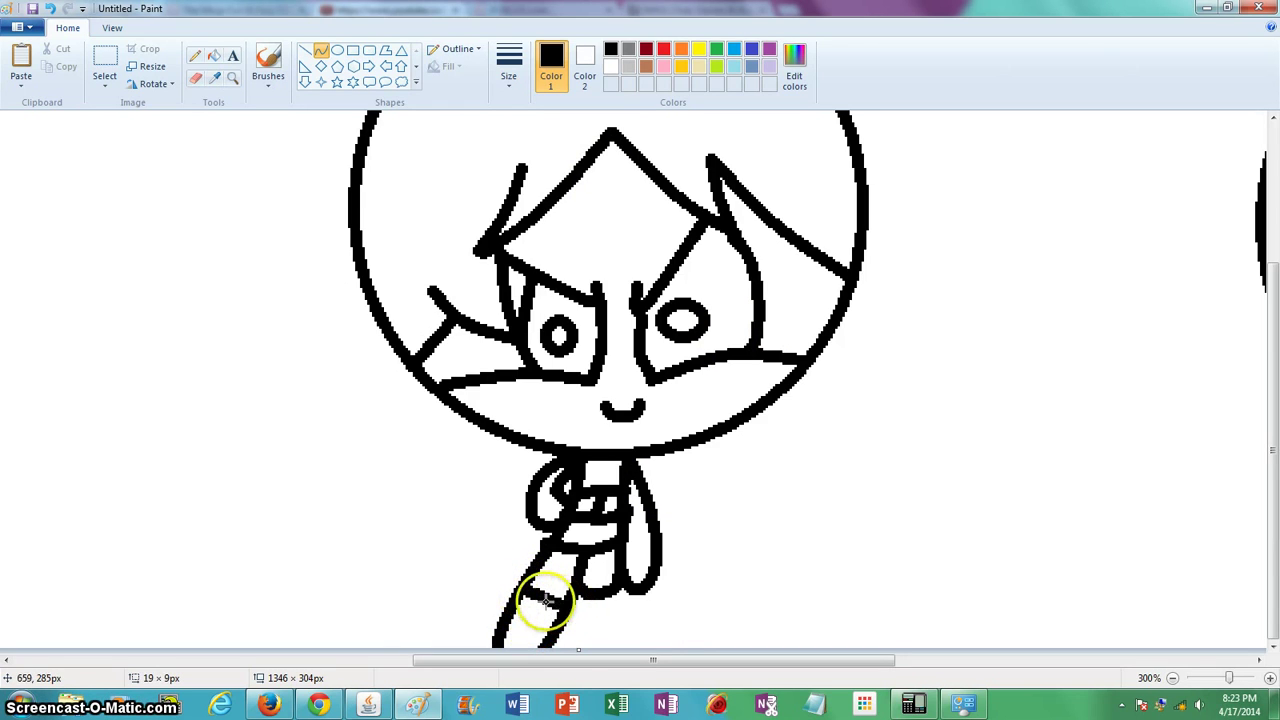
left_click(770, 596)
left_click_drag(583, 560, 606, 567)
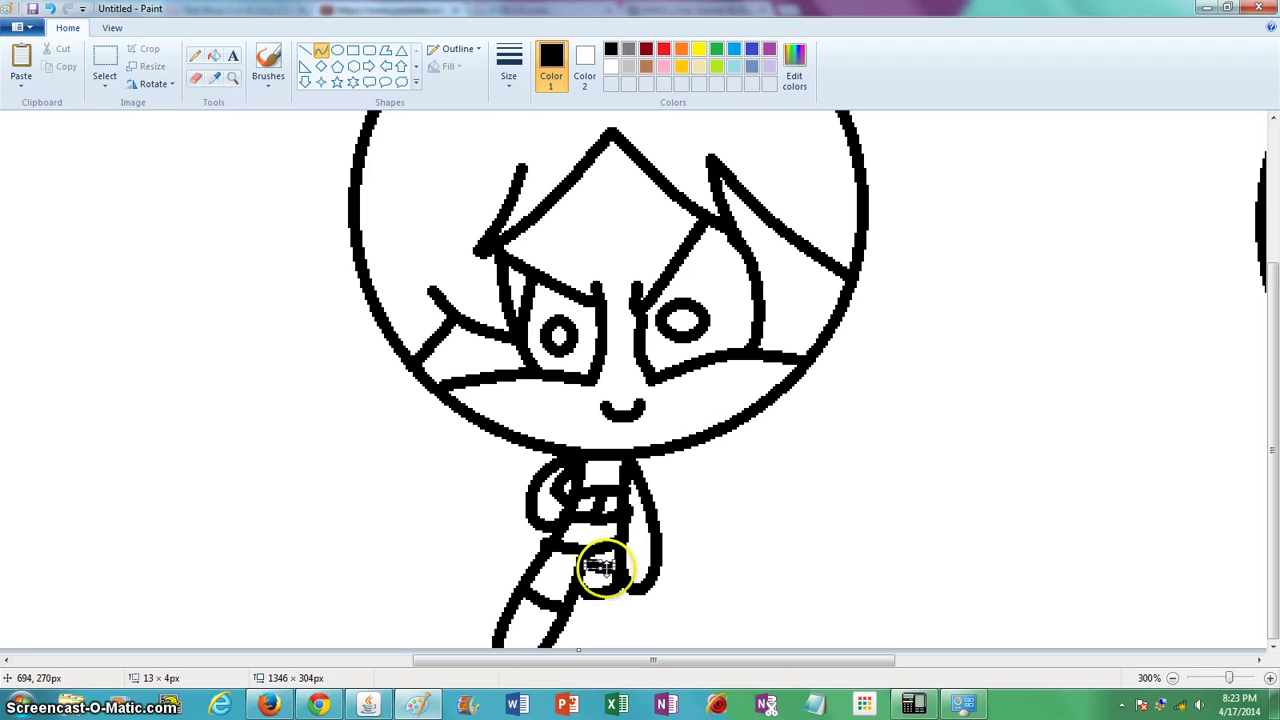
left_click(790, 528)
Draw the cape's upper edge as a curve from the head's lower left outward, about 97 by 53 px
left_click_drag(437, 330, 403, 372)
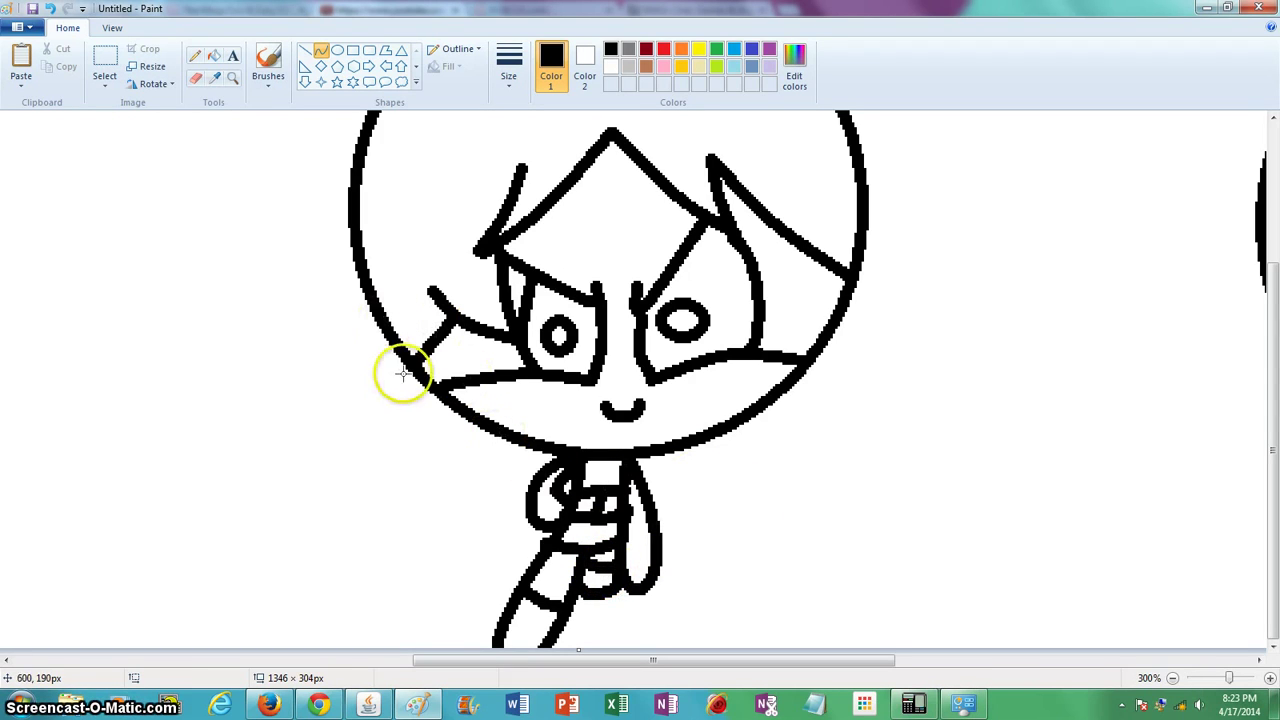
mouse_move(466, 414)
left_mouse_down()
mouse_move(280, 486)
mouse_move(233, 539)
left_mouse_up()
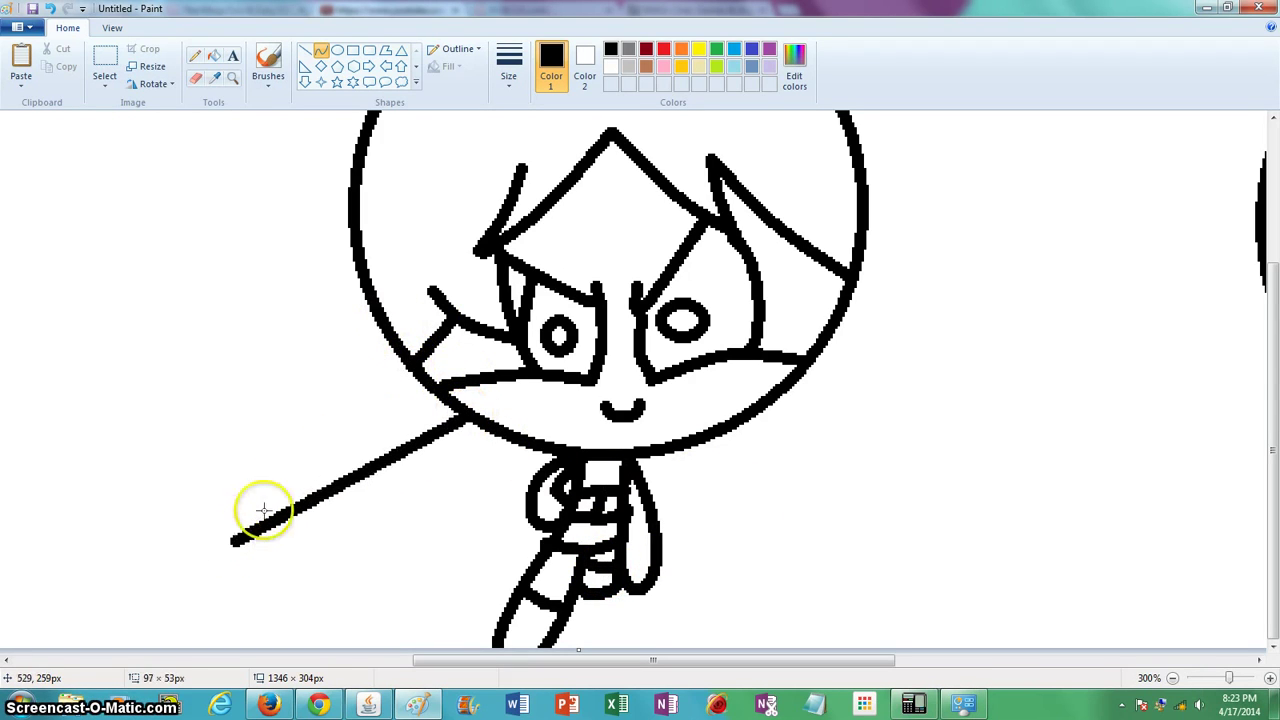
mouse_move(386, 472)
left_mouse_down()
mouse_move(371, 486)
mouse_move(360, 455)
left_mouse_up()
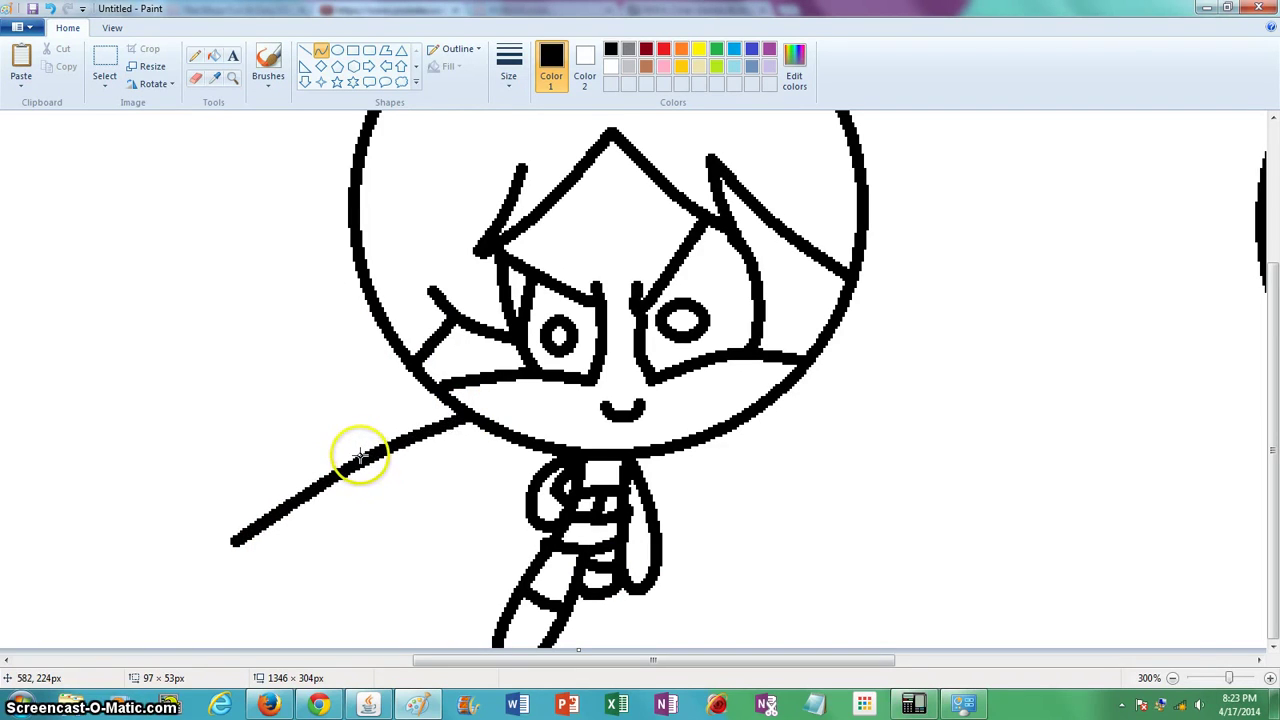
left_click(262, 582)
left_click_drag(233, 542, 295, 546)
left_click(388, 514)
left_click(366, 509)
left_click_drag(366, 509, 189, 648)
left_click(50, 8)
left_click(50, 8)
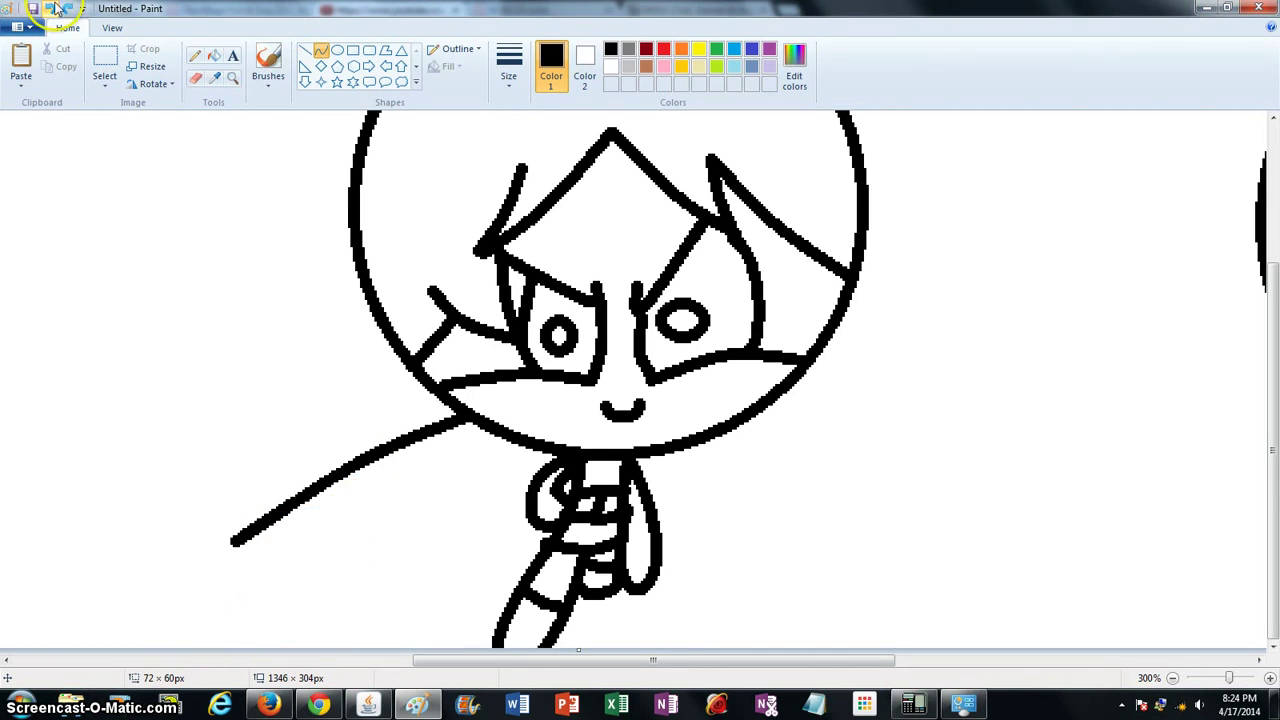
Draw the cape's jagged hem with two notches and a curved lower edge running back to the torso
mouse_move(233, 540)
left_mouse_down()
mouse_move(251, 574)
mouse_move(303, 551)
mouse_move(246, 553)
mouse_move(204, 622)
mouse_move(253, 590)
mouse_move(249, 609)
mouse_move(366, 589)
mouse_move(407, 563)
left_mouse_up()
left_click(333, 635)
left_click_drag(329, 598, 395, 588)
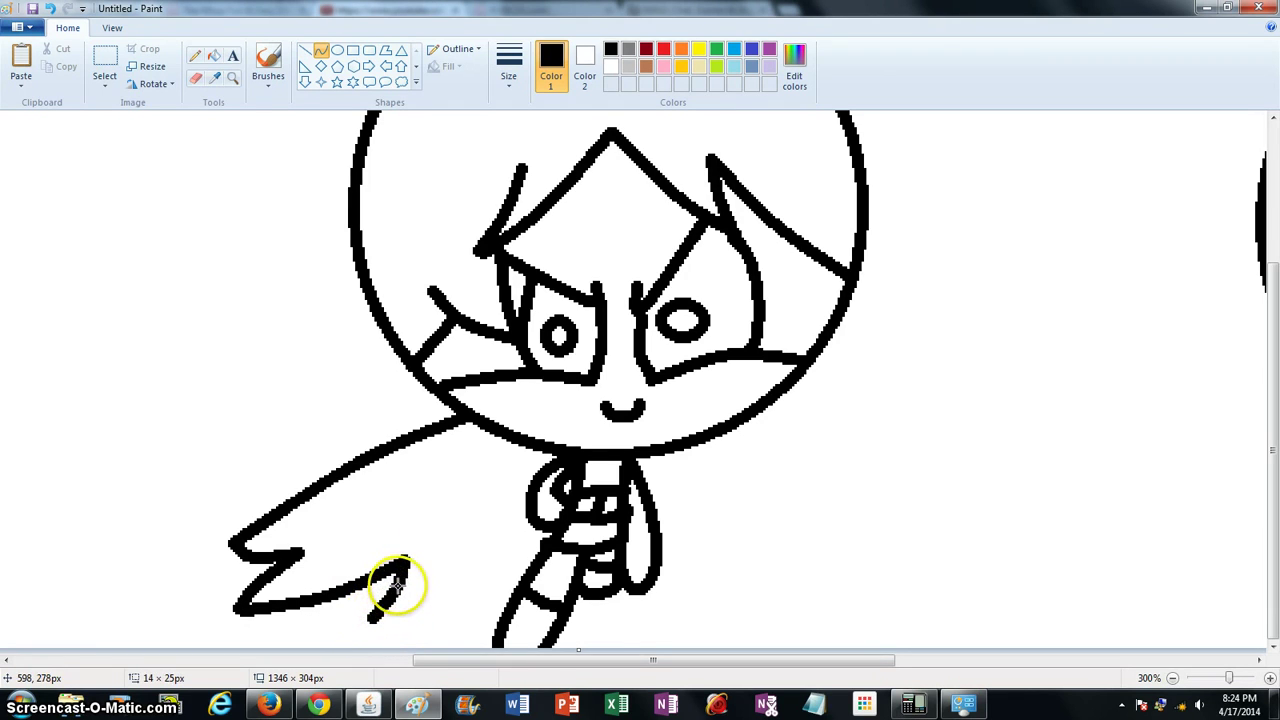
left_click(440, 616)
mouse_move(370, 620)
left_mouse_down()
mouse_move(523, 500)
mouse_move(527, 525)
mouse_move(467, 585)
left_mouse_up()
left_click(467, 585)
left_click(865, 473)
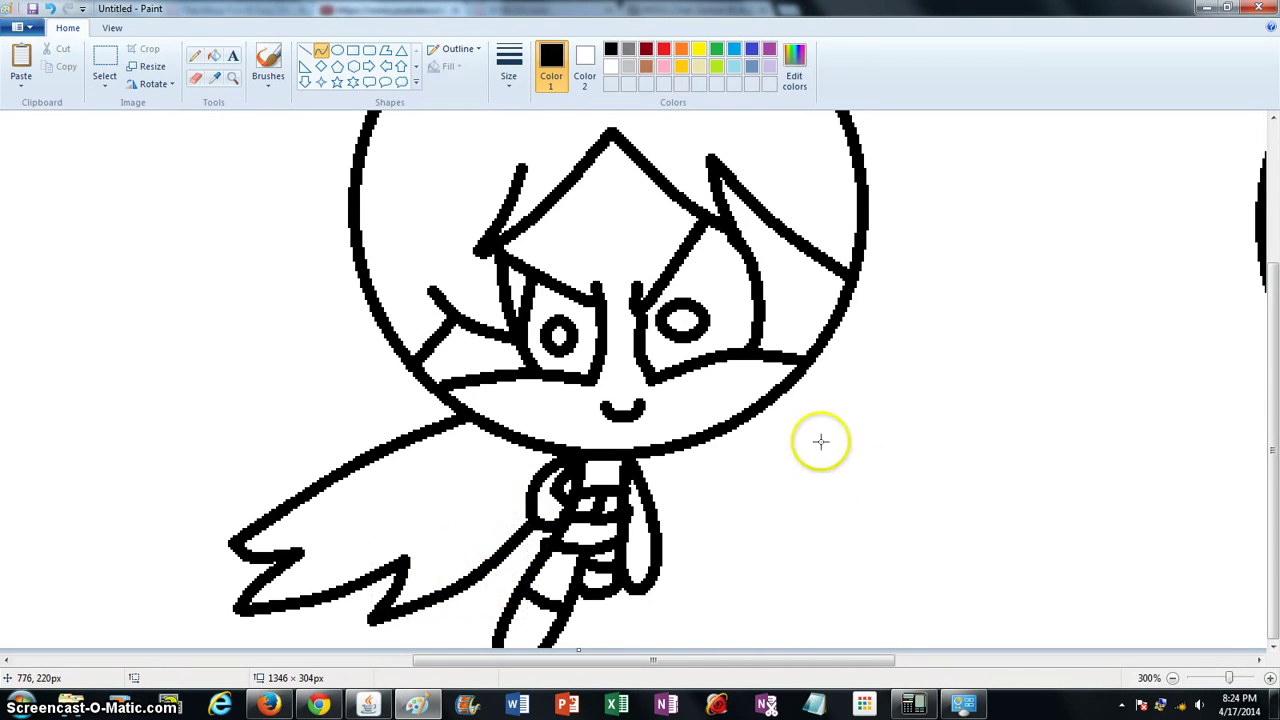
Draw a peaked hairline of two curves inside the second head circle, its right side about 56 by 124 px
left_click_drag(1270, 388, 1270, 437)
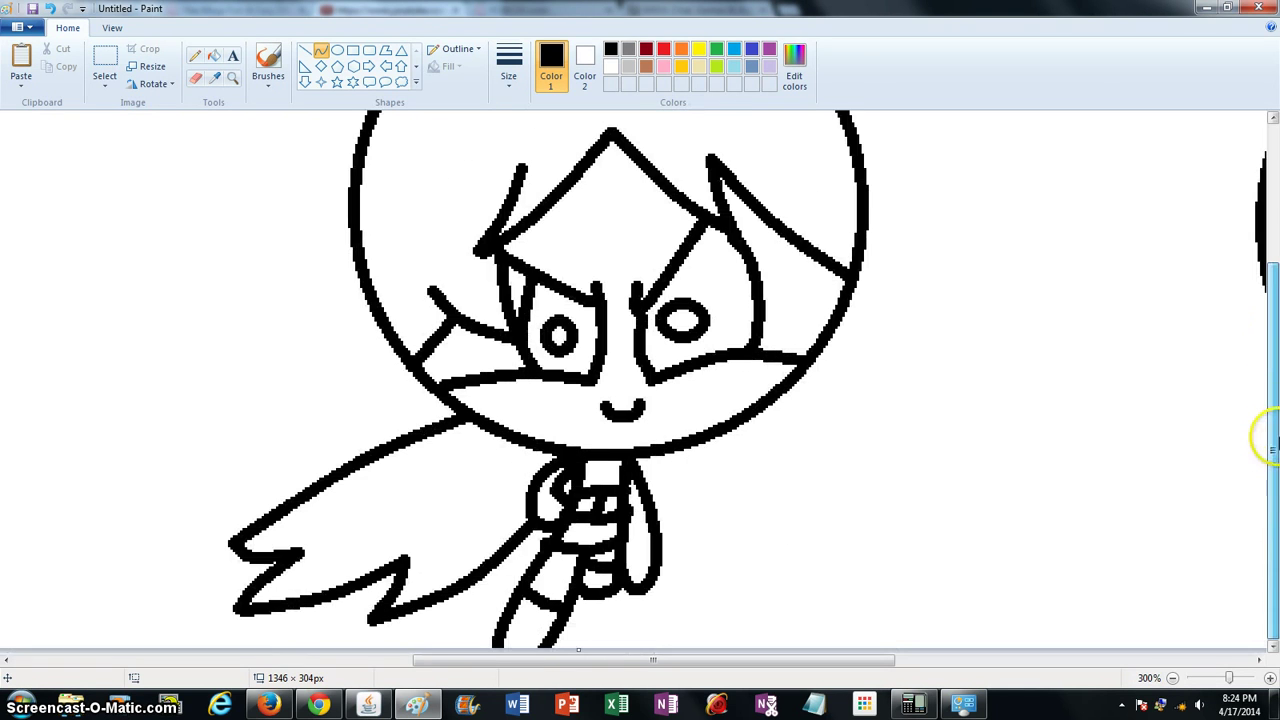
left_click_drag(655, 660, 1144, 648)
left_click_drag(338, 275, 705, 430)
left_click(646, 161)
left_click_drag(636, 275, 656, 262)
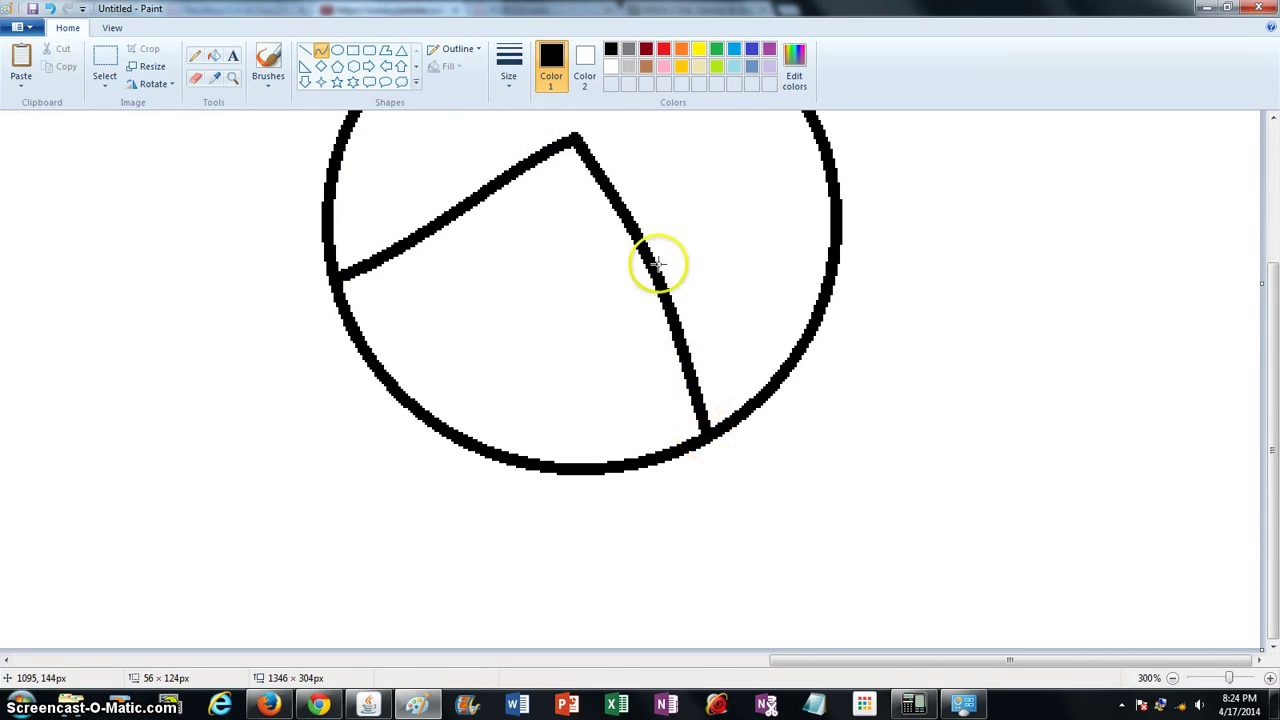
left_click(706, 428)
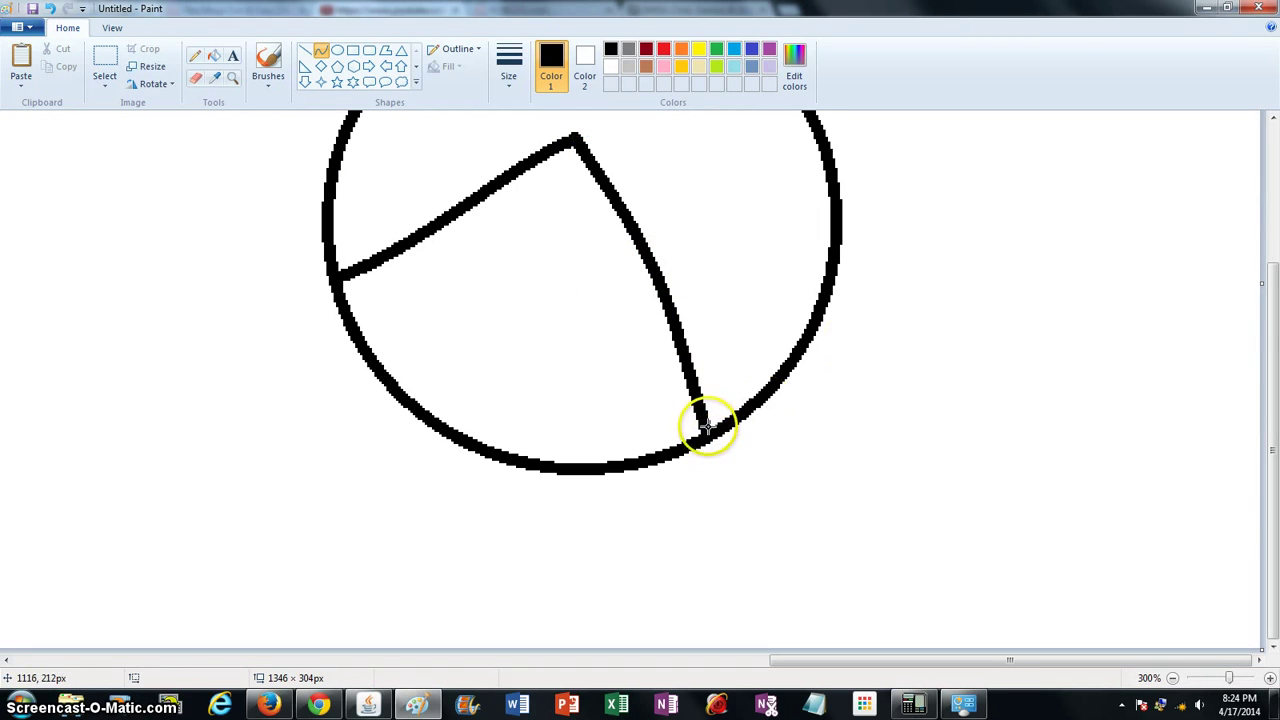
Draw a pointed hair lock below the circle's lower right with curves about 16 by 46 px and 33 by 90 px
left_click_drag(714, 452, 744, 530)
mouse_move(728, 459)
left_mouse_down()
mouse_move(715, 471)
mouse_move(725, 463)
left_mouse_up()
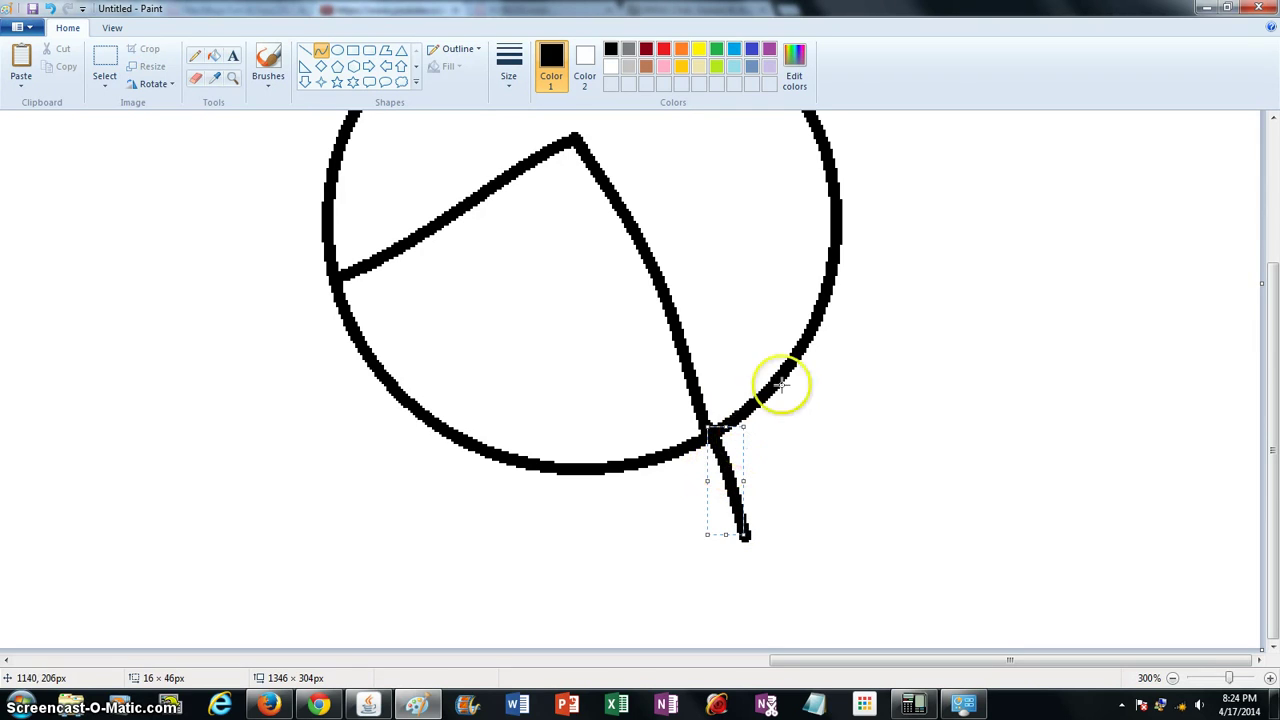
left_click_drag(822, 317, 745, 534)
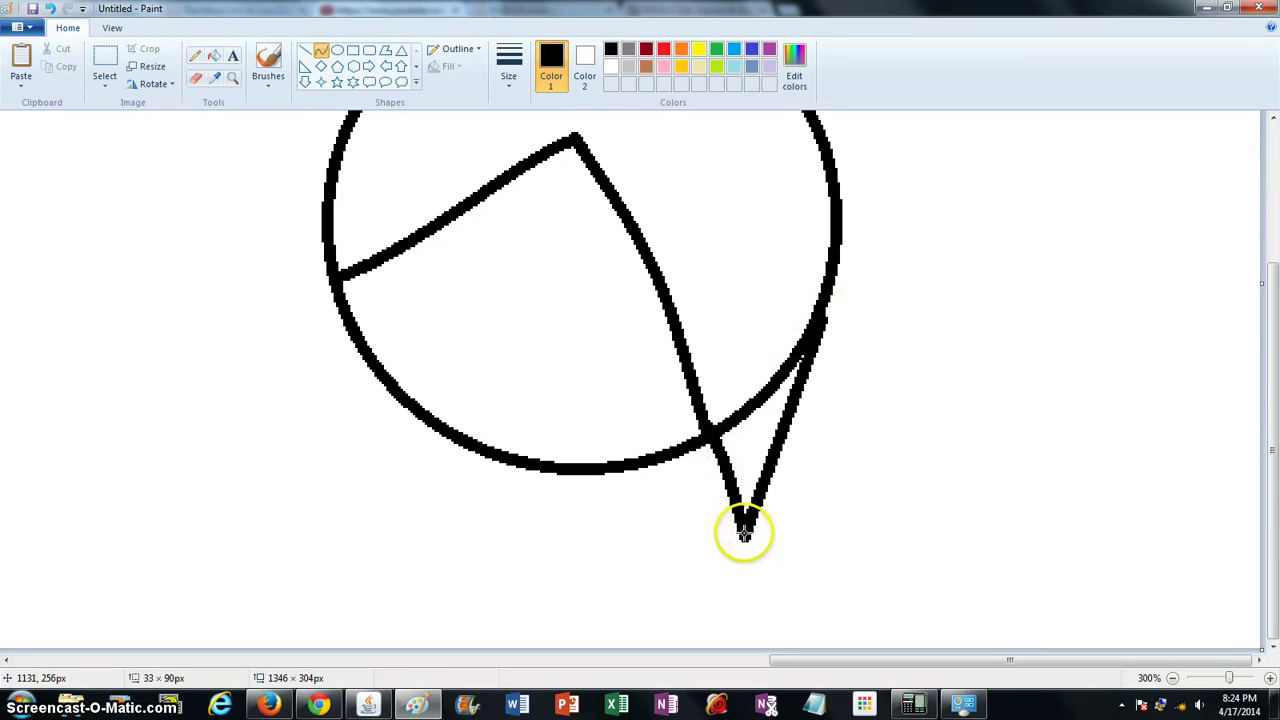
left_click_drag(776, 444, 794, 427)
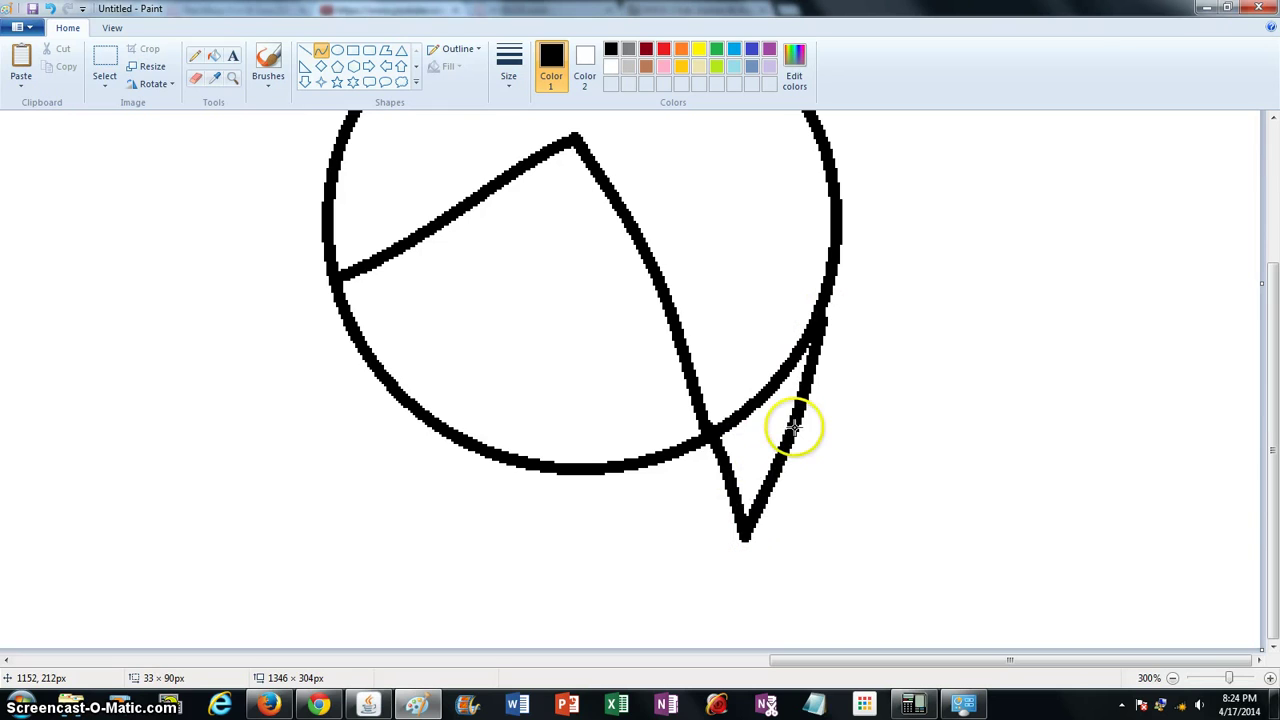
left_click(195, 77)
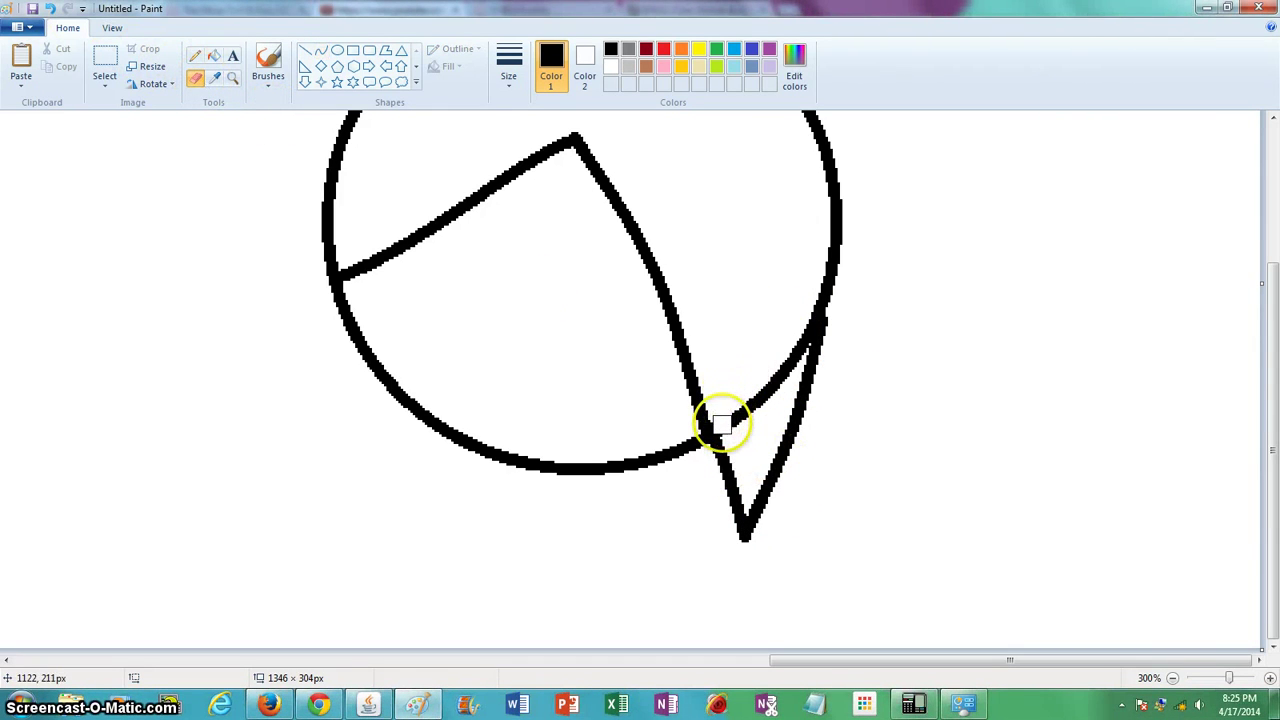
mouse_move(722, 420)
left_mouse_down()
mouse_move(740, 417)
mouse_move(787, 351)
left_mouse_up()
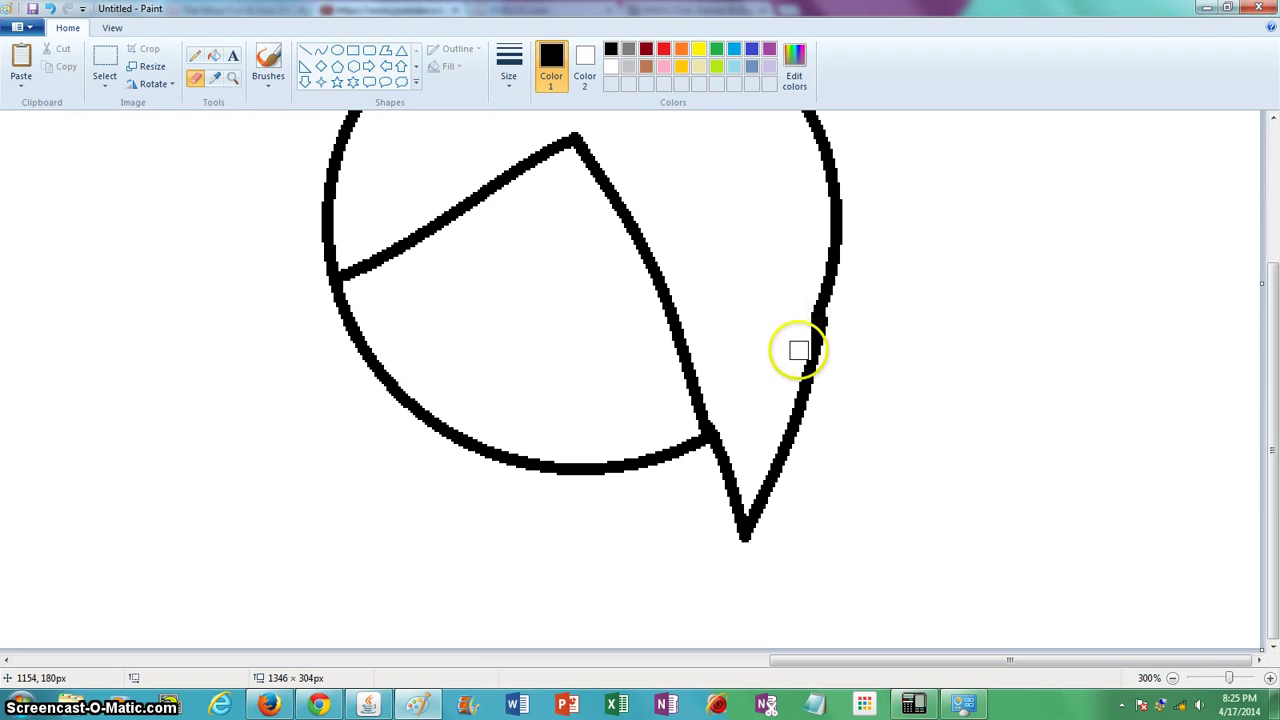
left_click_drag(796, 358, 814, 300)
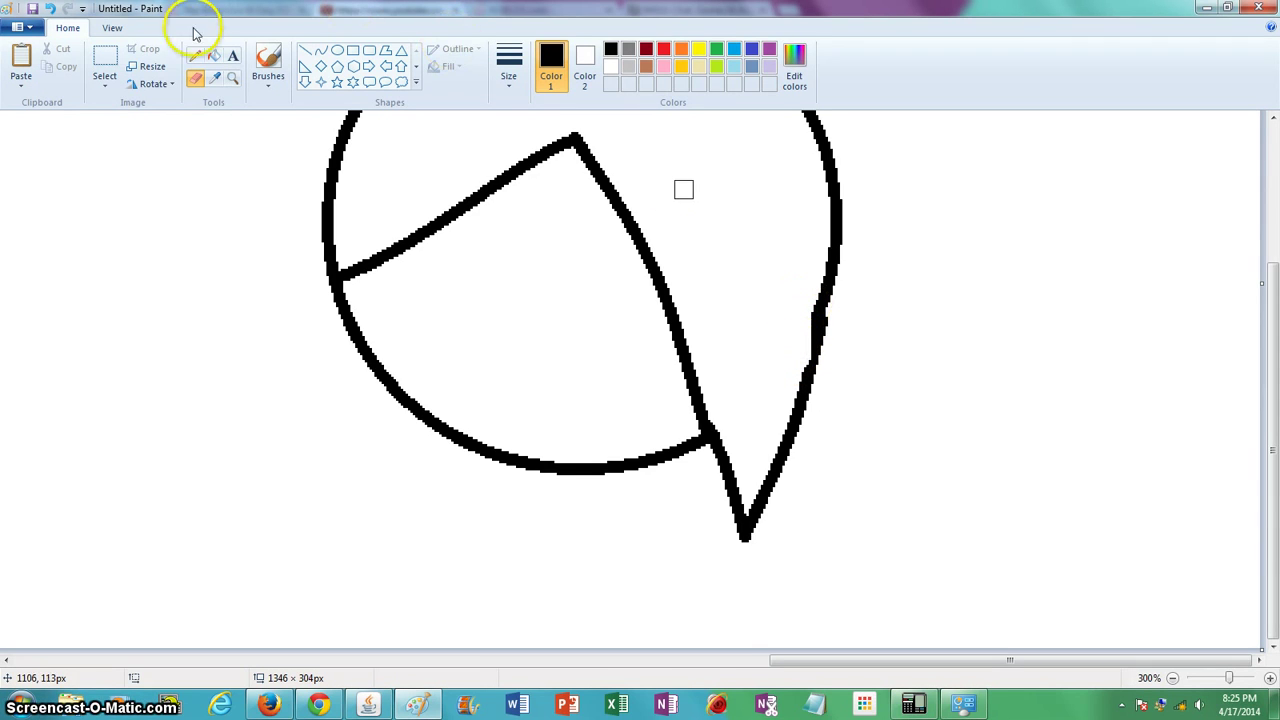
left_click(50, 8)
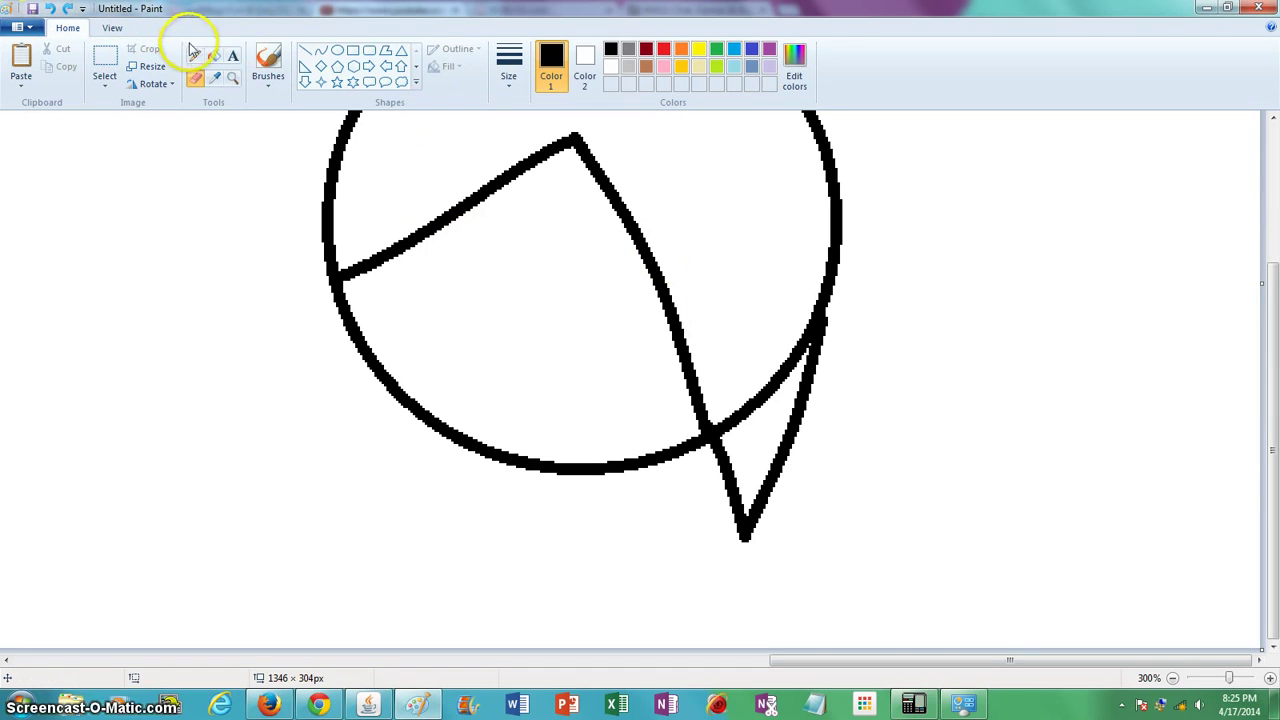
Draw light gray pencil cuts at both ends of the circle arc that crosses the pointed hair lock
left_click(196, 54)
left_click(628, 66)
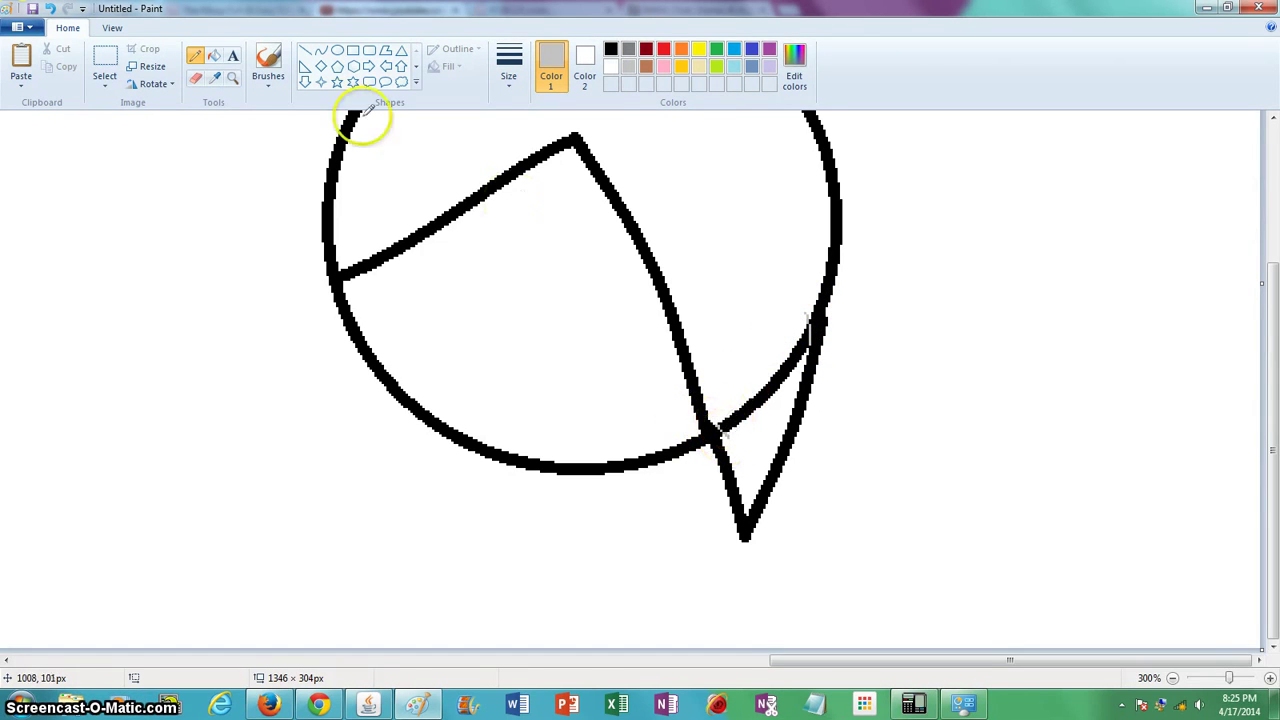
left_click(214, 55)
left_click(611, 66)
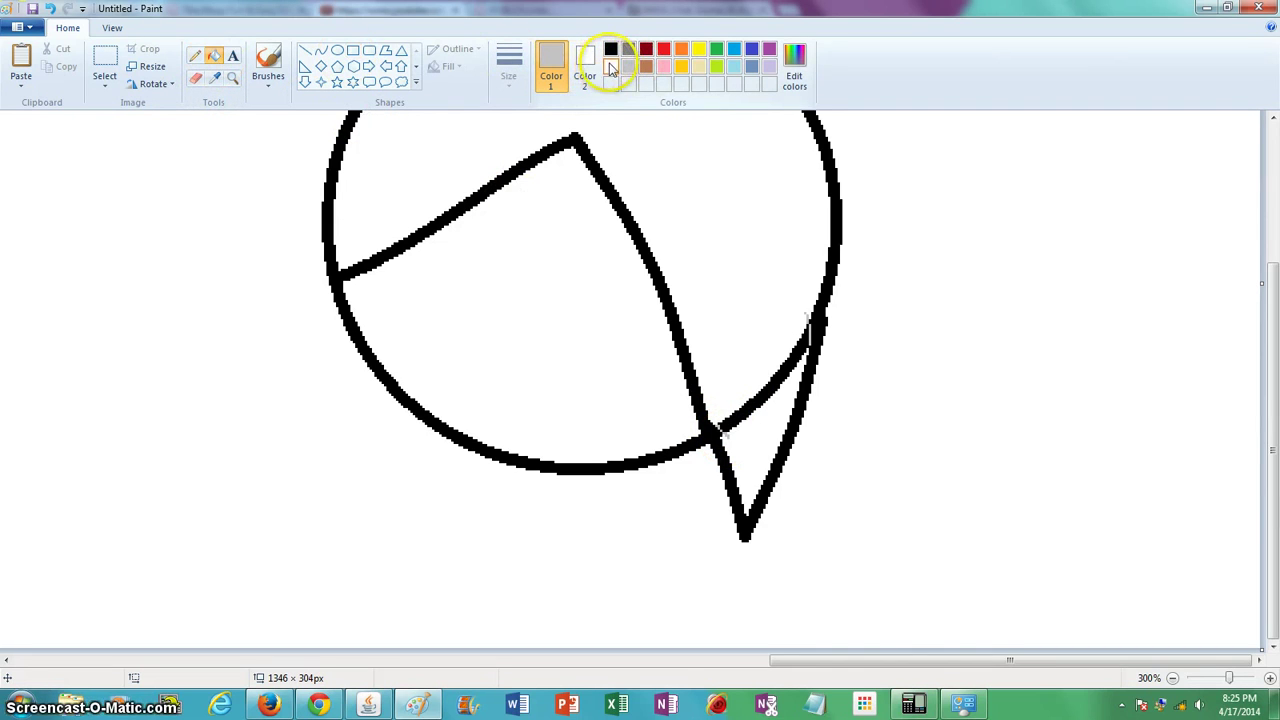
left_click(779, 370)
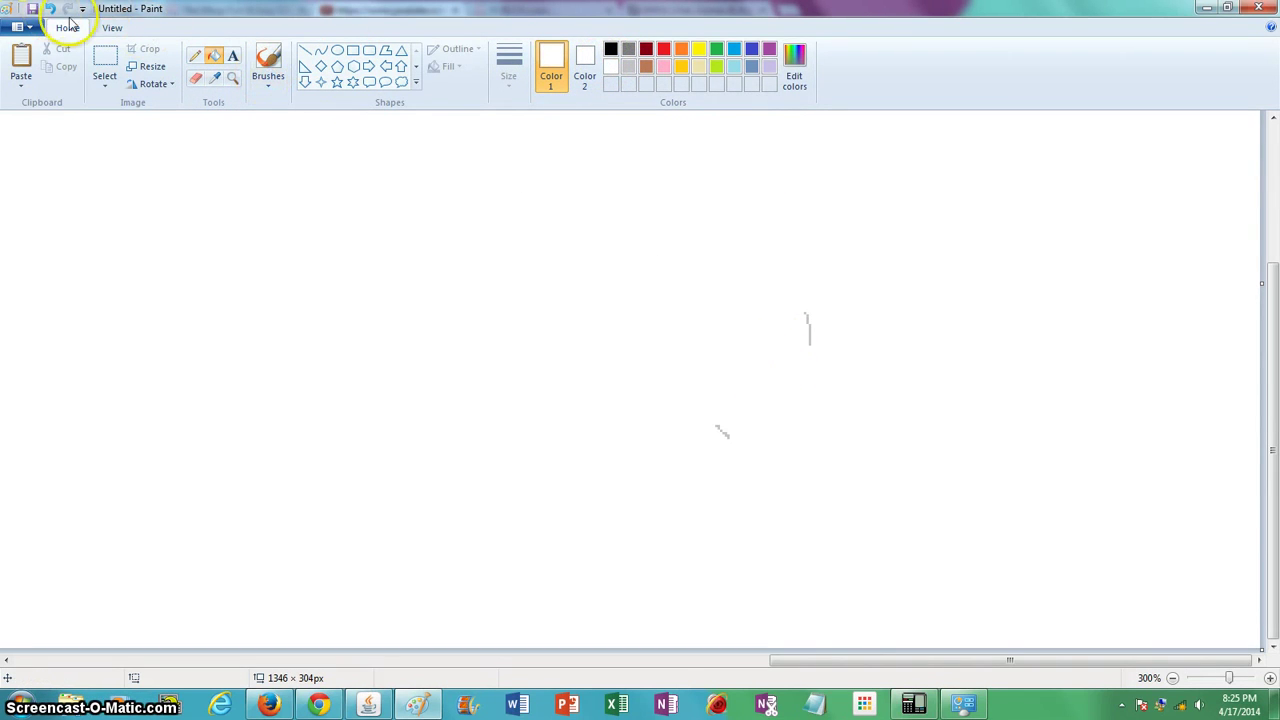
left_click(52, 8)
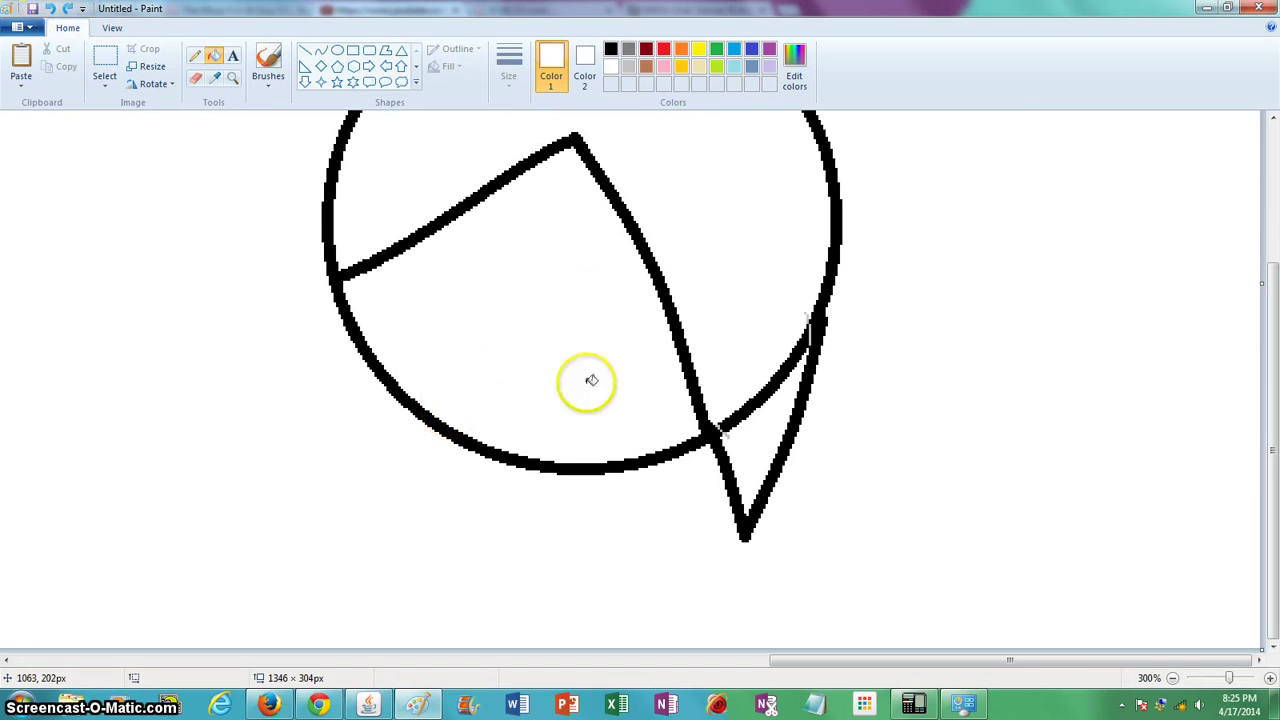
Complete the pencil cuts in dark gray and fill the isolated arc across the hair lock with white
left_click(195, 55)
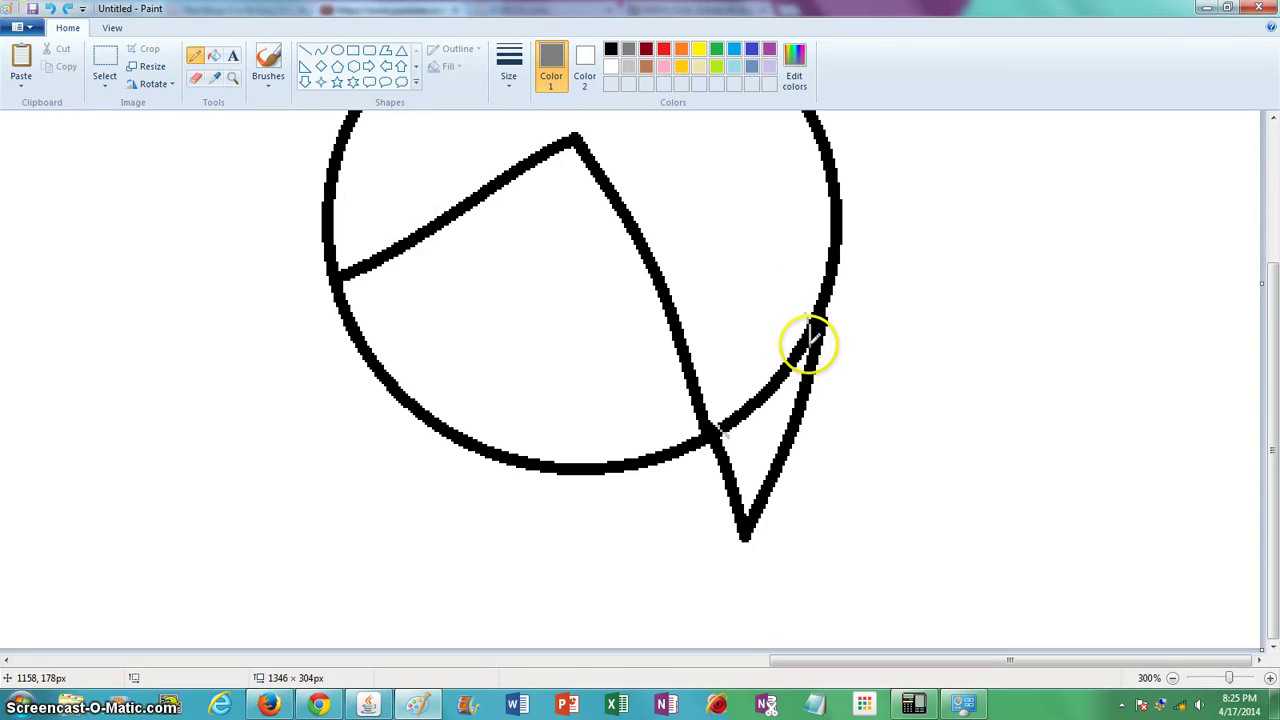
left_click(218, 55)
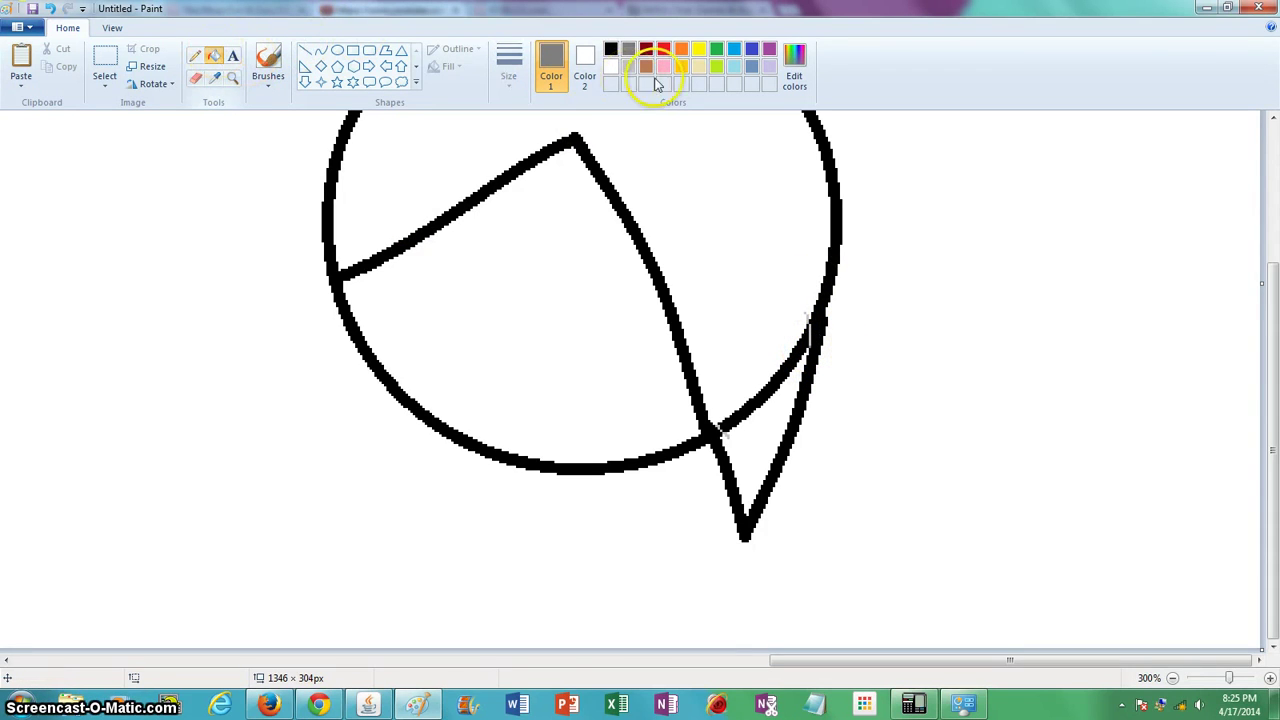
left_click(611, 66)
left_click(757, 393)
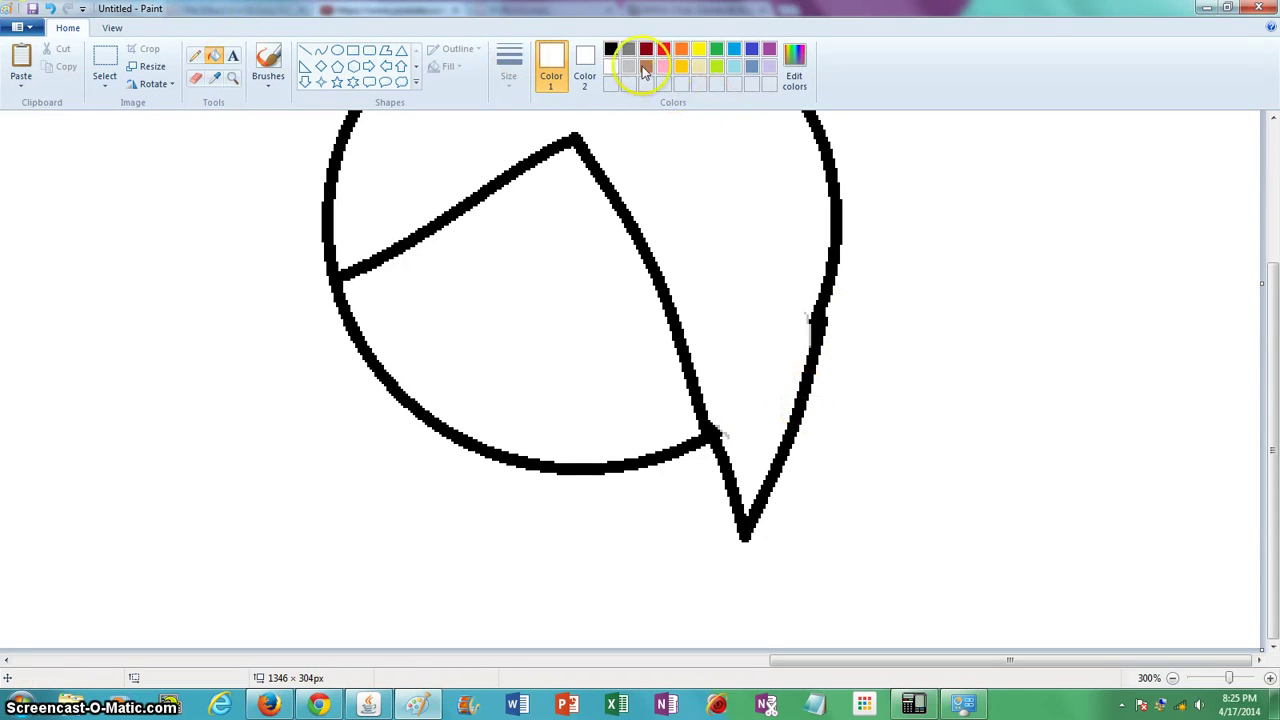
Clear the leftover pencil marks by filling the hair region light gray and back to white, and dark gray and back to white
left_click(628, 66)
left_click(694, 149)
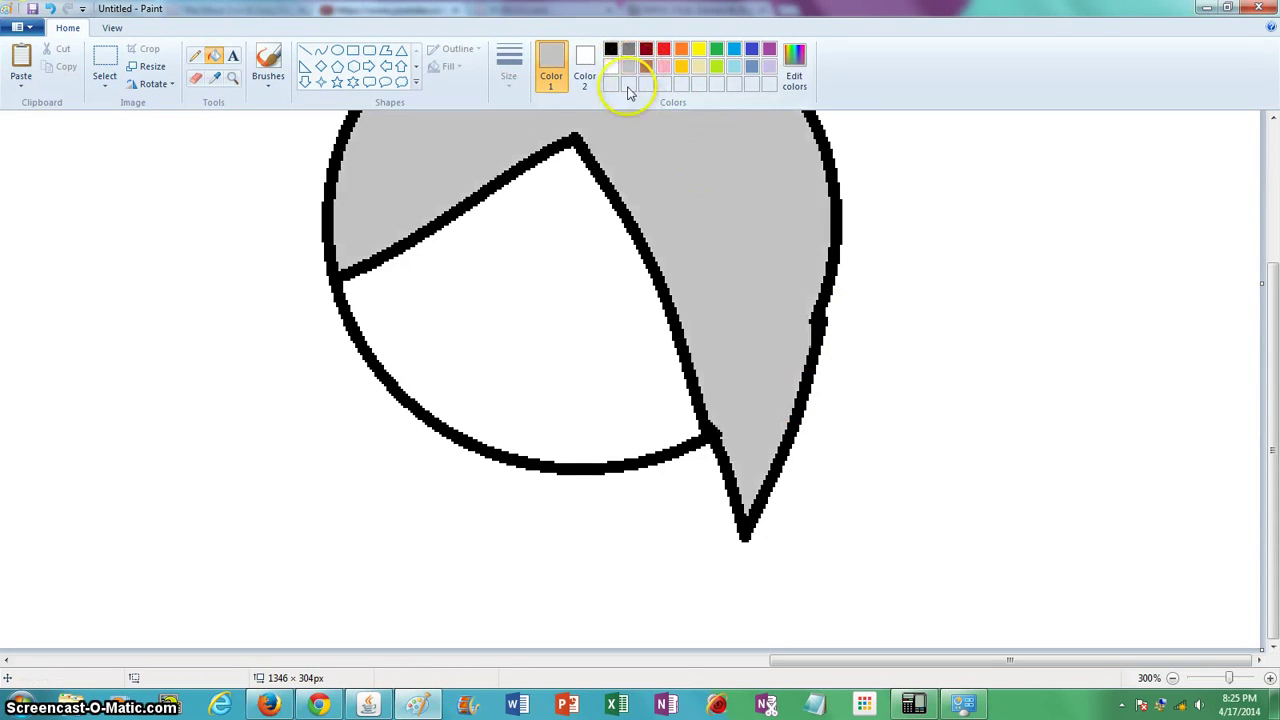
key("ctrl+z")
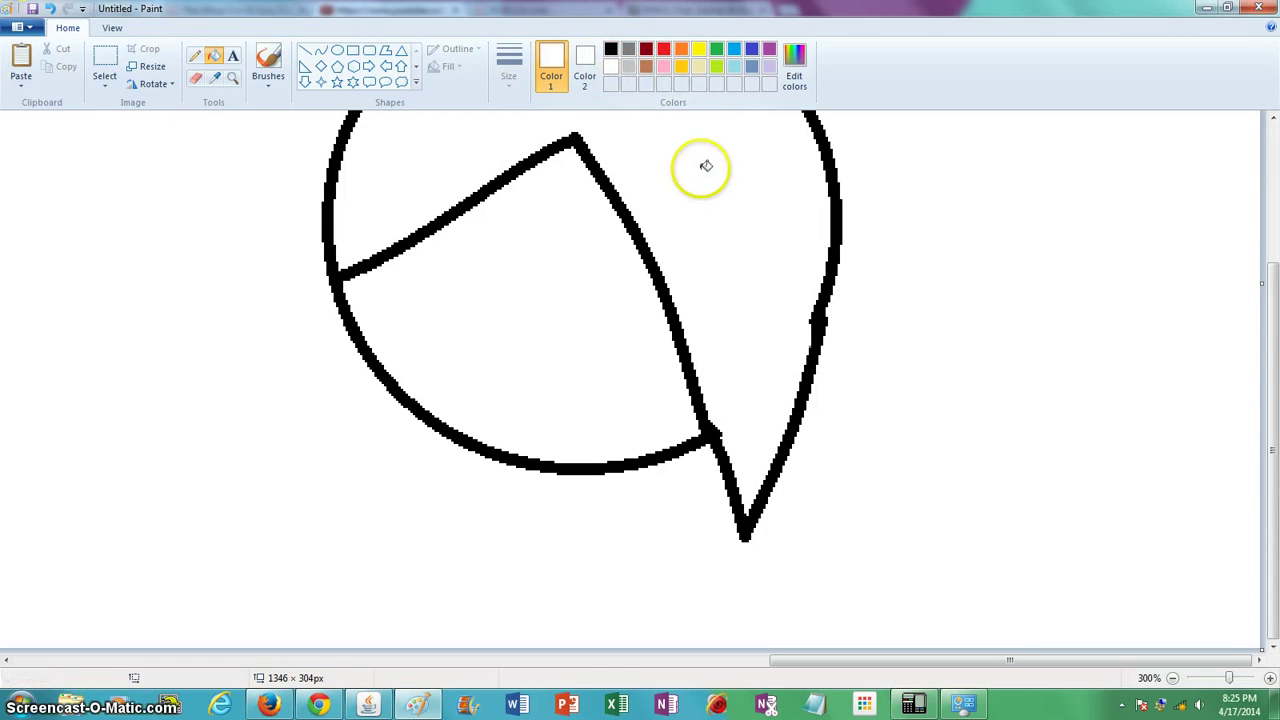
left_click(628, 49)
left_click(668, 137)
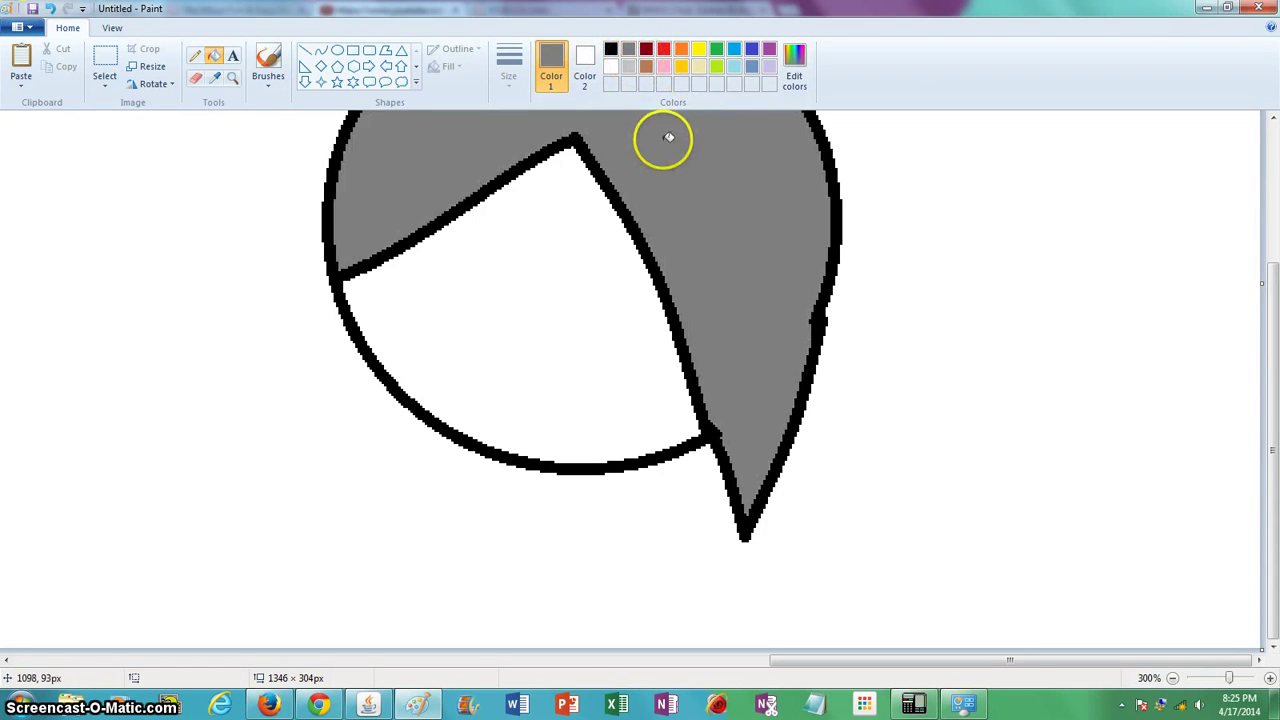
left_click(611, 66)
left_click(657, 171)
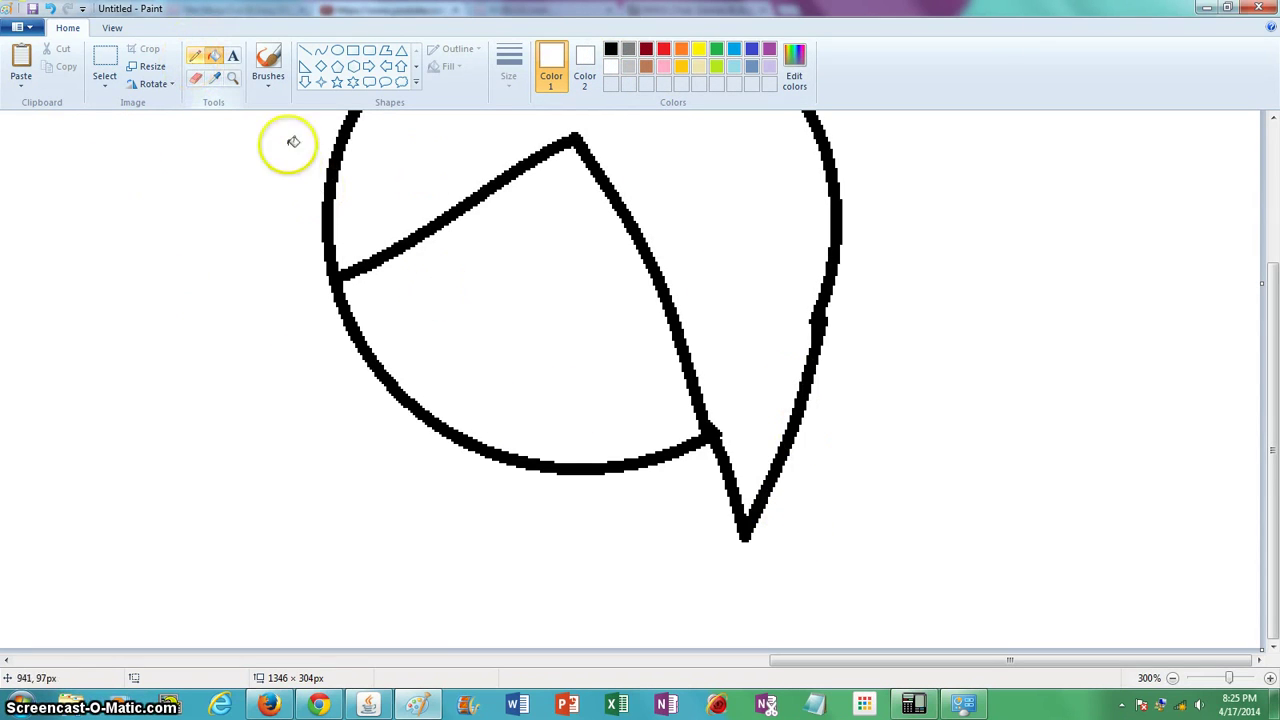
Draw a black pointed hair lock at the head's lower left with curves about 10 by 54 px and 19 by 102 px
left_click(321, 49)
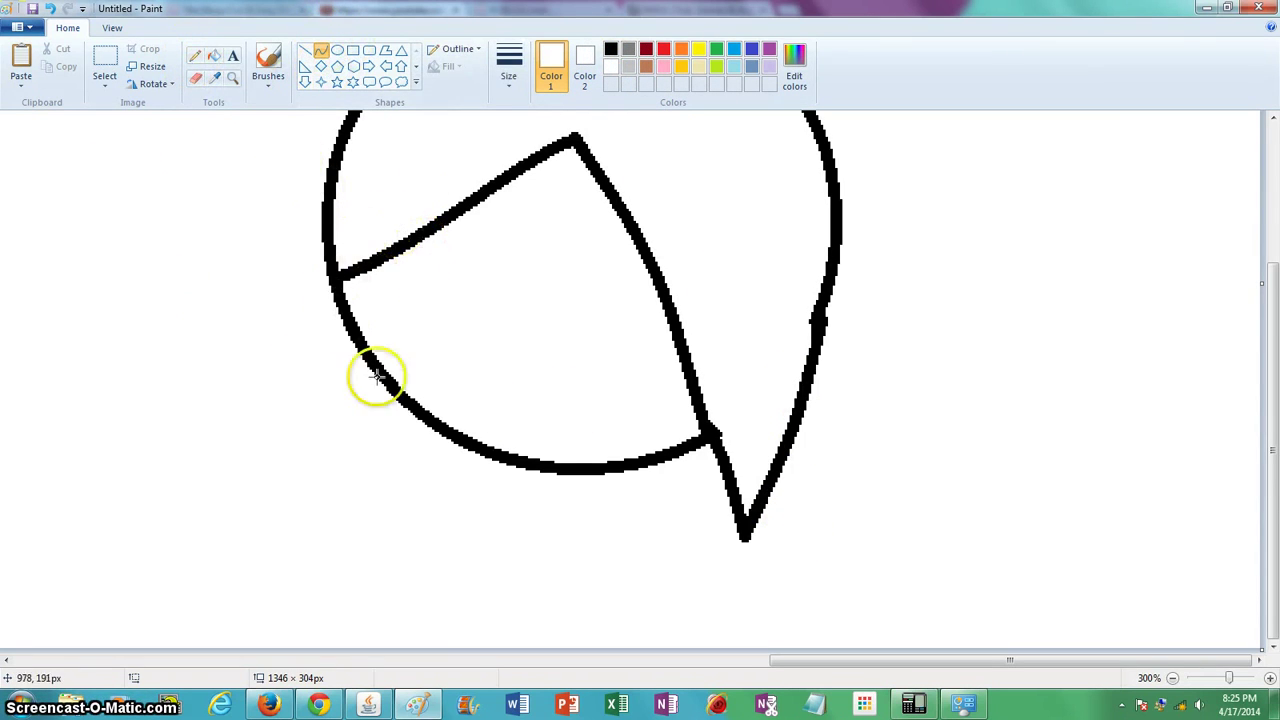
left_click_drag(396, 396, 375, 523)
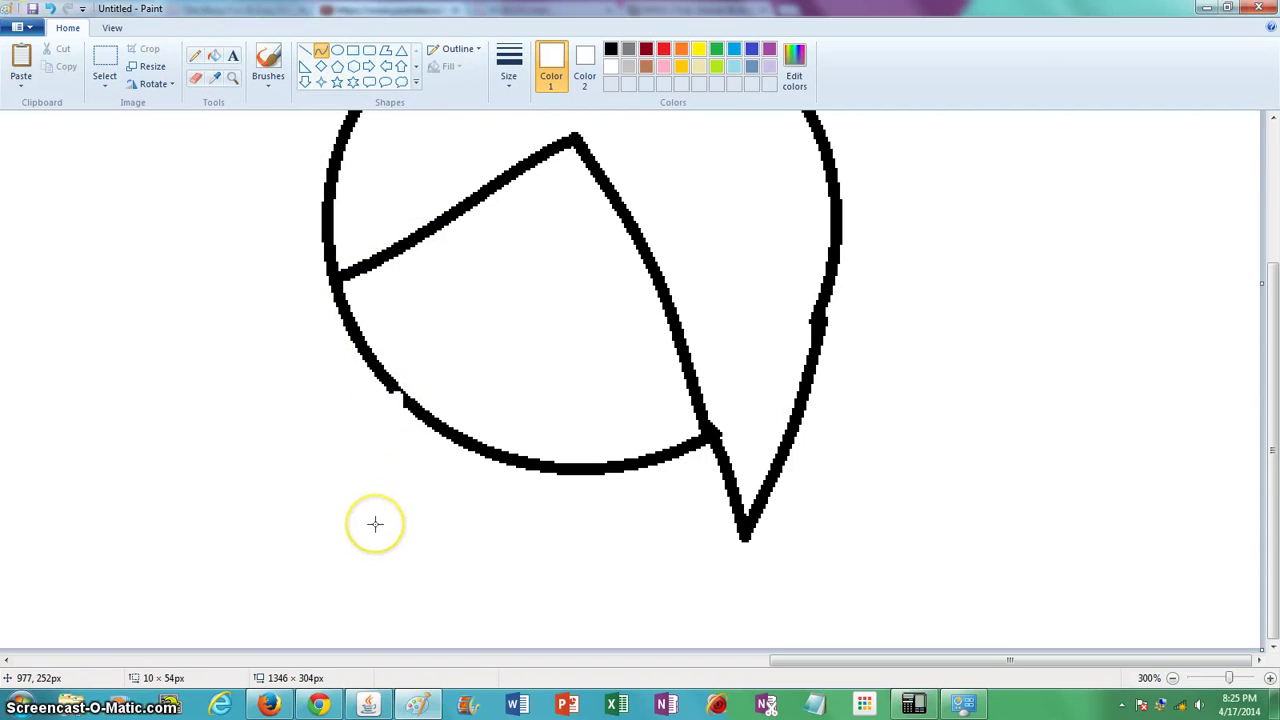
left_click(612, 50)
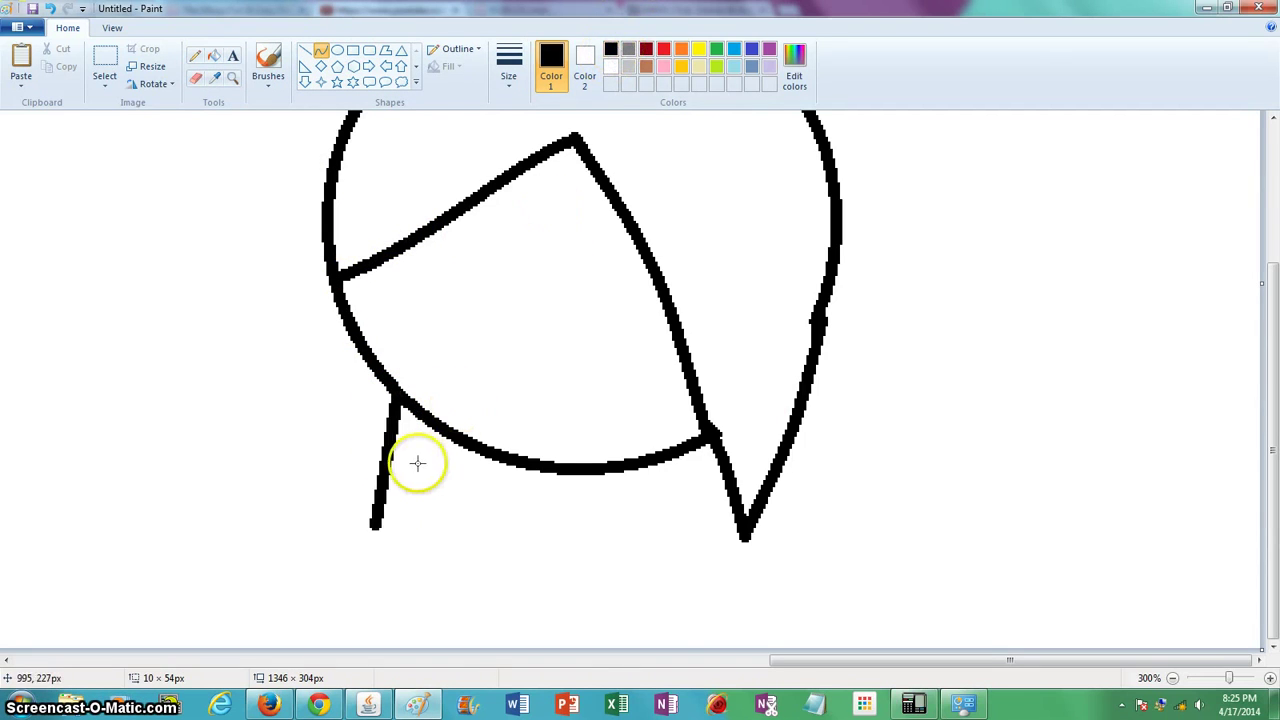
left_click_drag(396, 453, 329, 277)
left_click(370, 510)
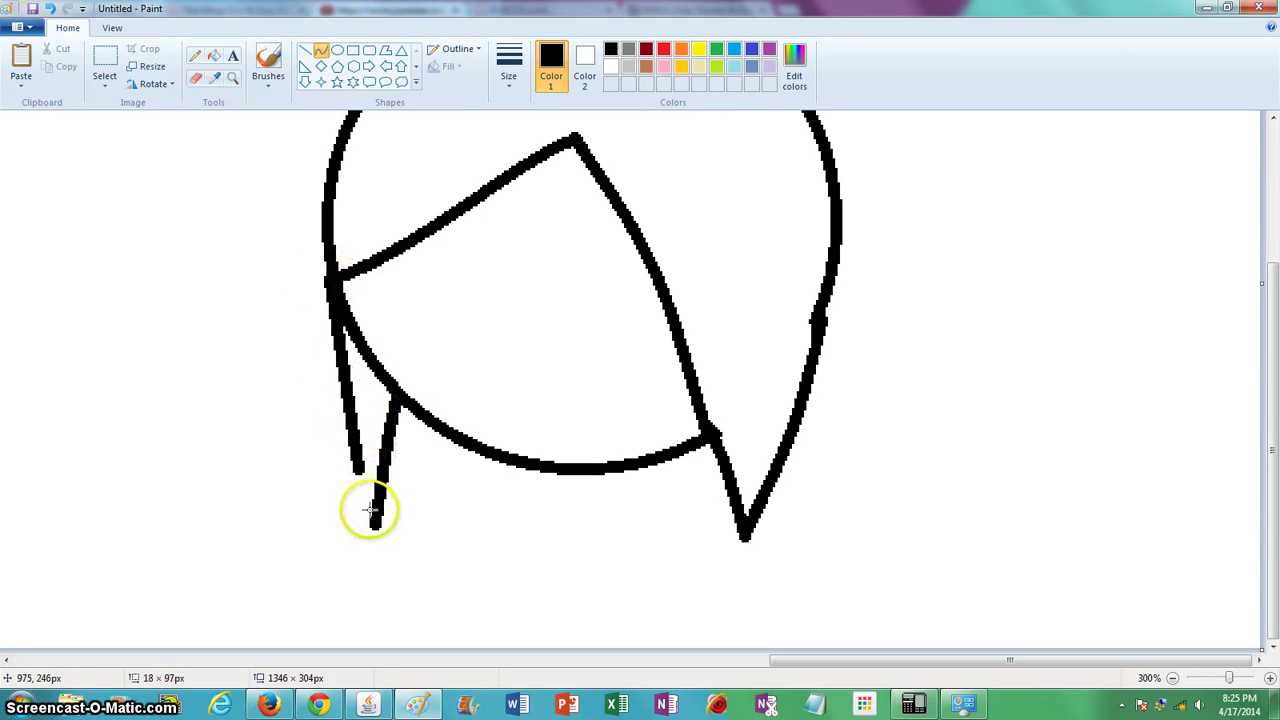
mouse_move(337, 420)
left_mouse_down()
mouse_move(326, 426)
mouse_move(332, 415)
left_mouse_up()
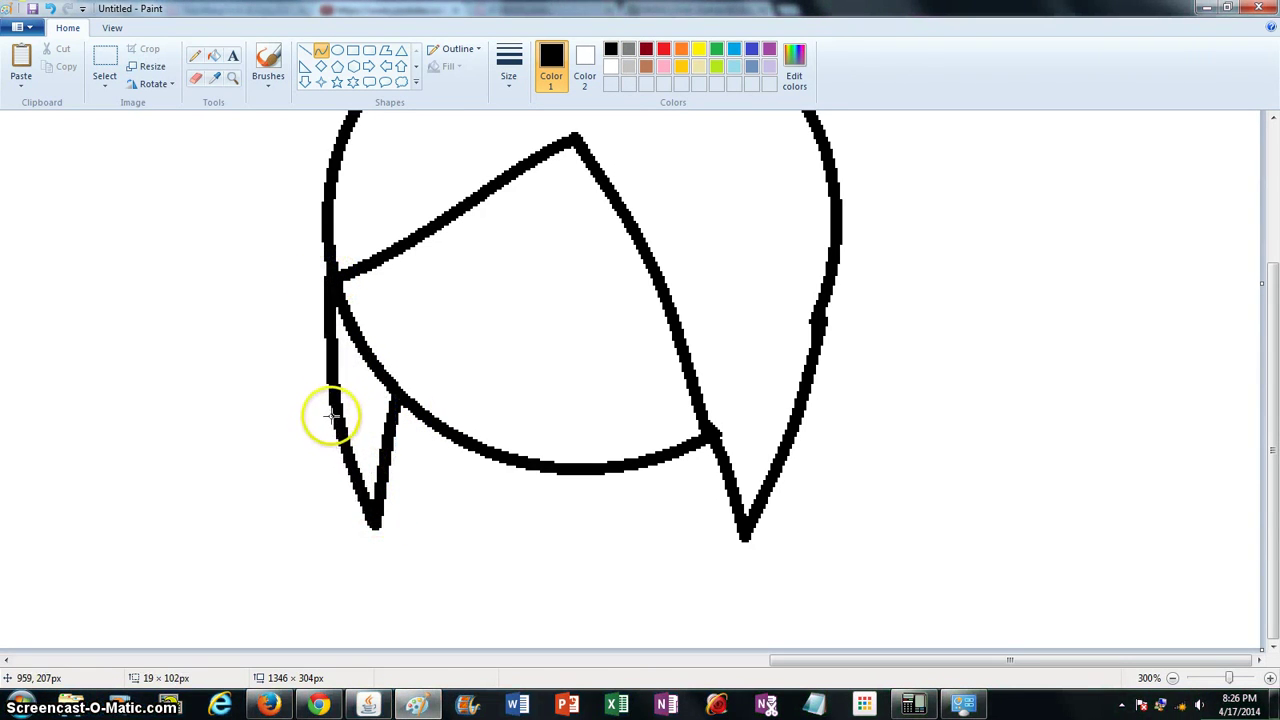
Draw a hooked curve from the left hairline into the face, about 54 by 42 px, discarding the straight first attempt
left_click_drag(449, 209, 583, 333)
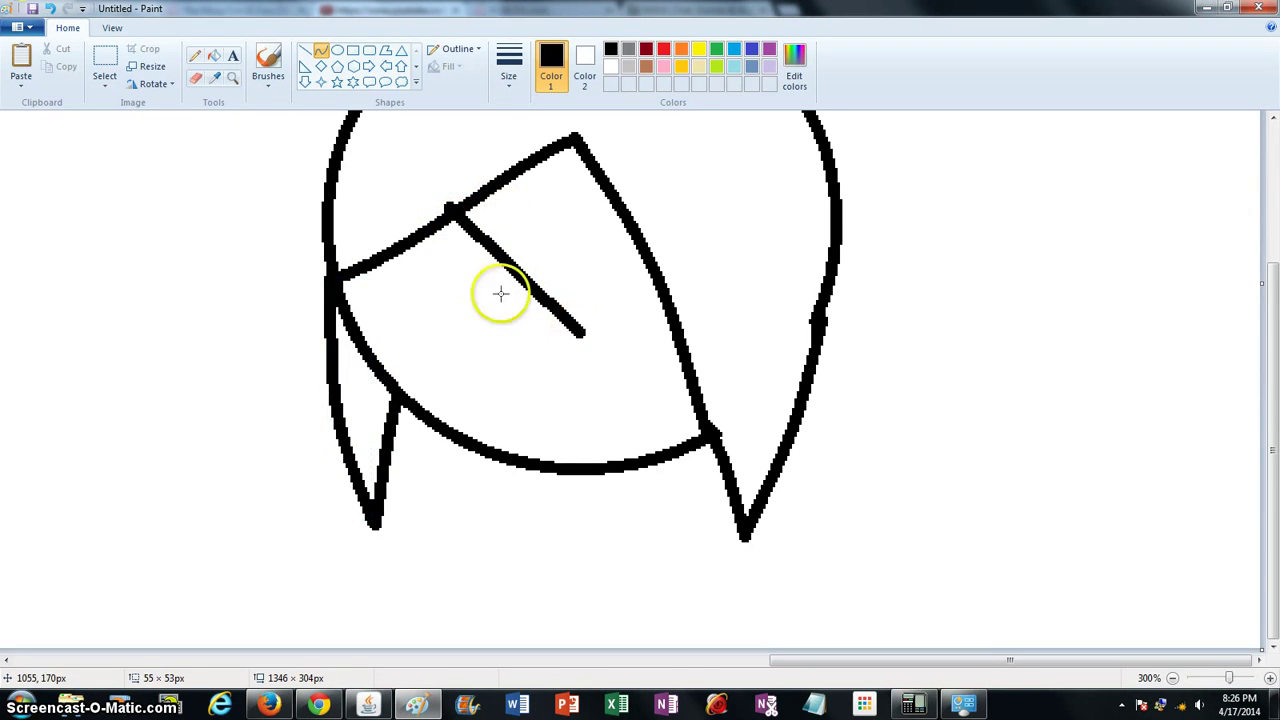
key("ctrl+z")
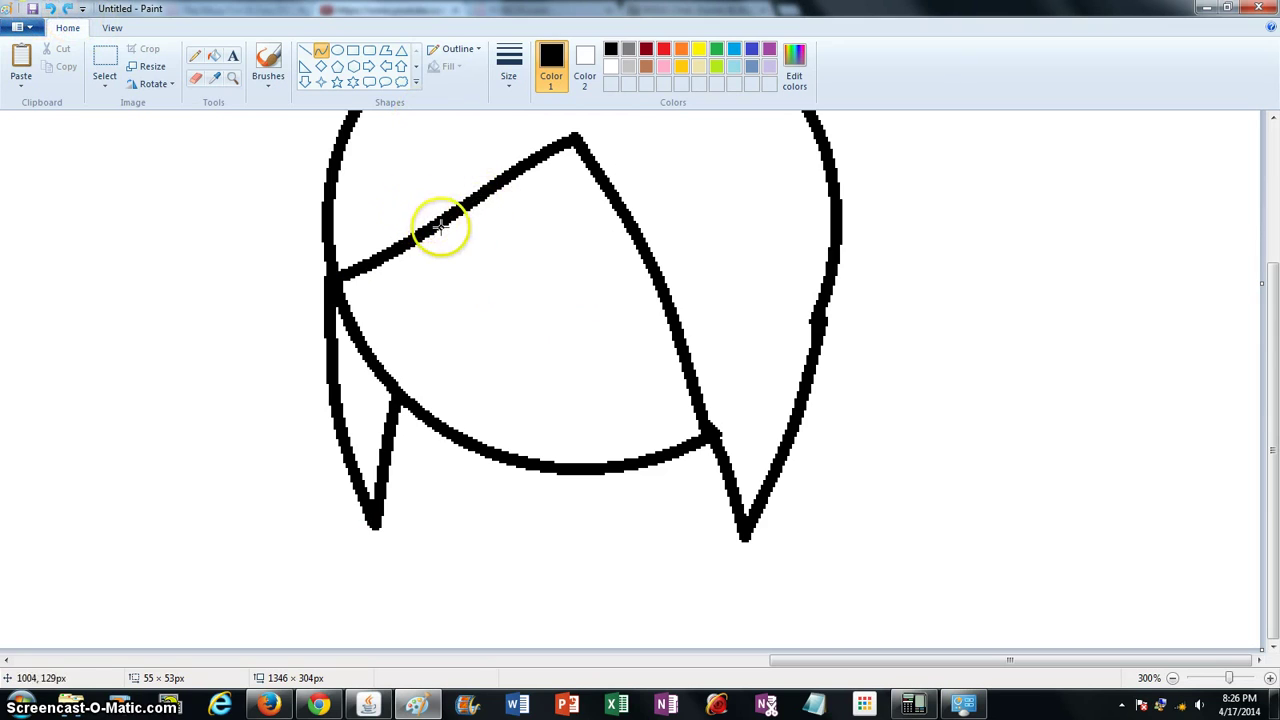
left_click_drag(451, 222, 580, 288)
mouse_move(509, 263)
left_mouse_down()
mouse_move(514, 300)
mouse_move(559, 331)
mouse_move(571, 317)
left_mouse_up()
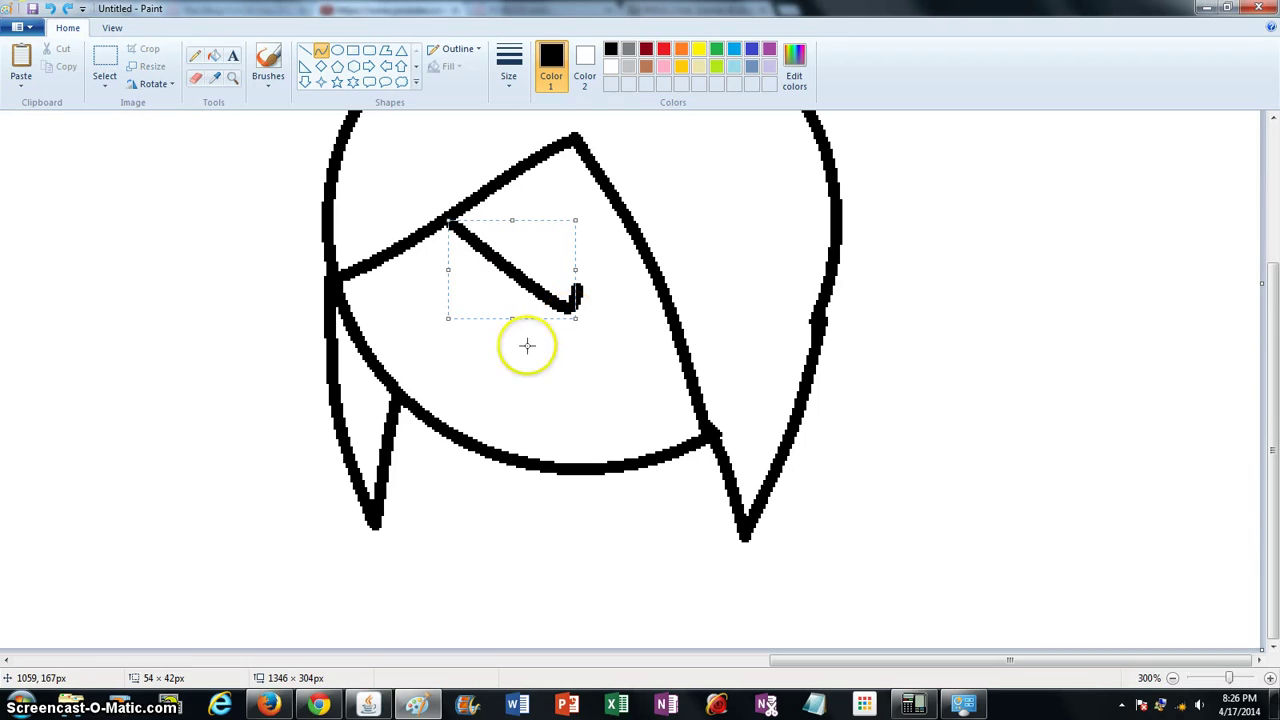
Draw a gently arched curve across the lower left face and join it to the hooked eye line with a curve about 7 by 30 px
left_click_drag(383, 371, 570, 375)
left_click_drag(472, 369, 472, 360)
left_click(473, 358)
left_click_drag(577, 310, 565, 376)
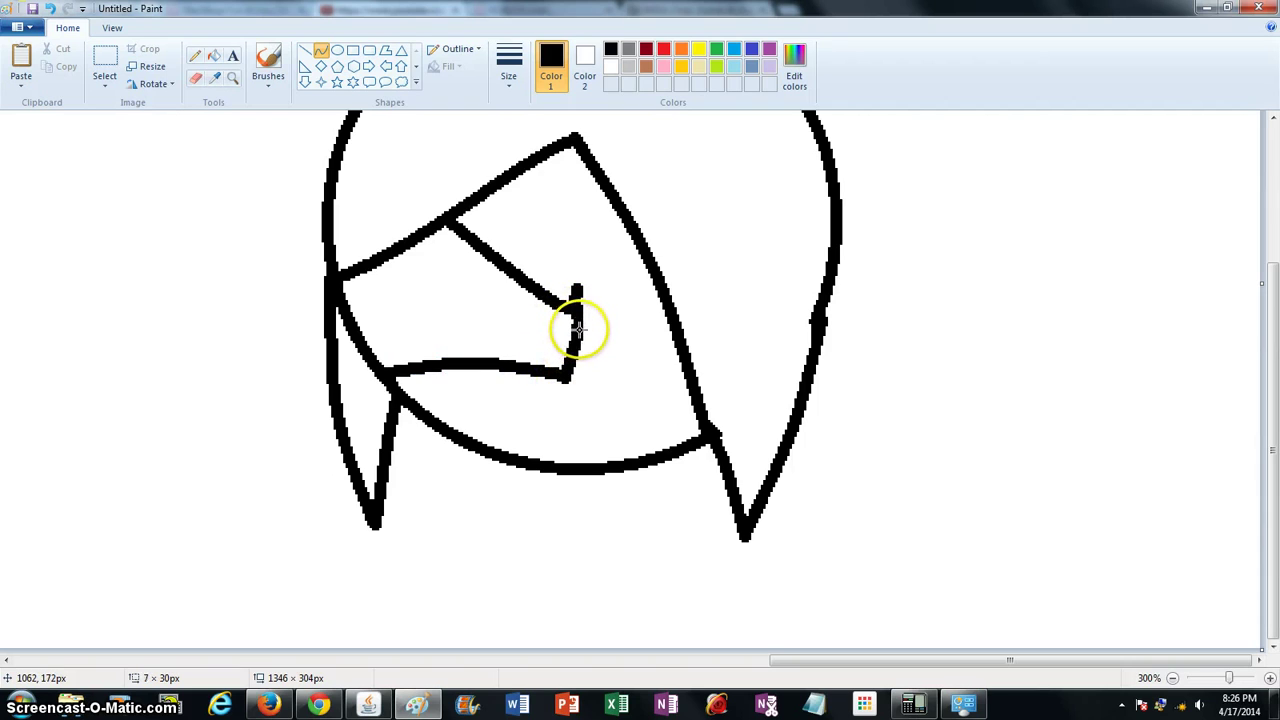
left_click_drag(578, 330, 583, 320)
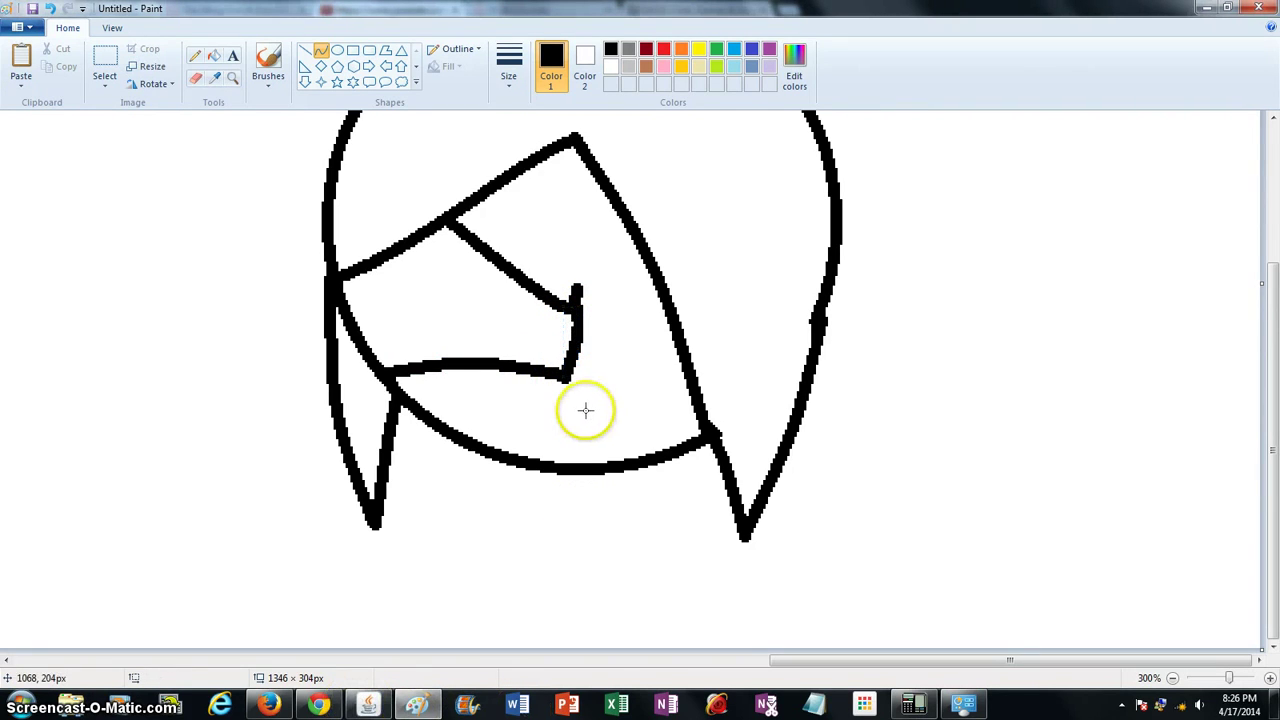
Draw a small smile above the chin and a curve about 11 by 95 px from the right hair edge down to the jaw
mouse_move(550, 411)
left_mouse_down()
mouse_move(585, 409)
mouse_move(550, 429)
mouse_move(620, 425)
left_mouse_up()
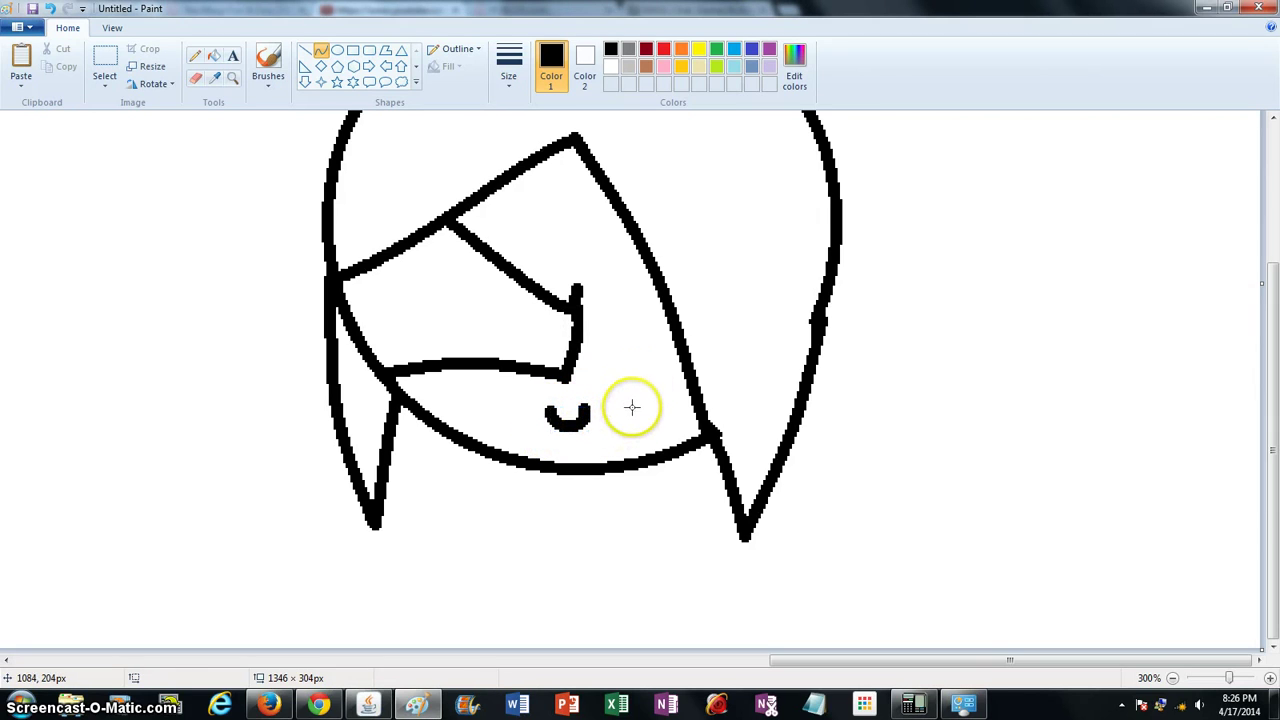
left_click_drag(628, 228, 620, 349)
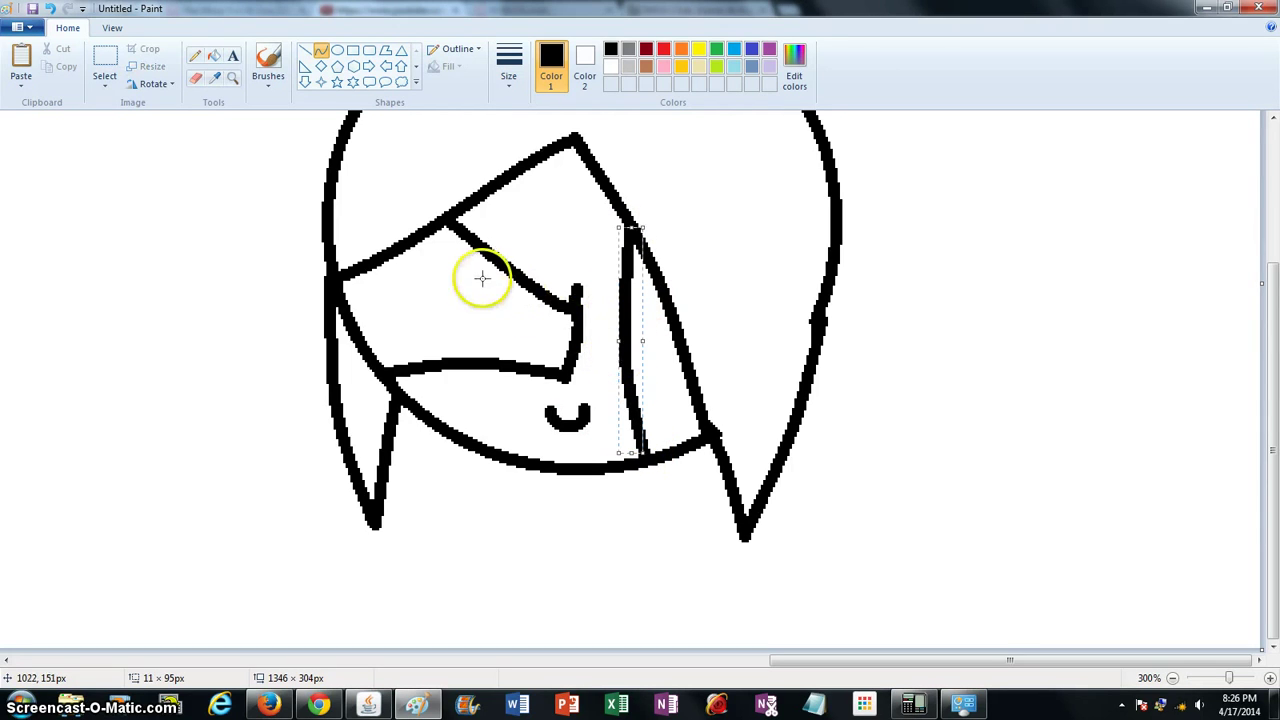
Draw the left eye's outer edge with a curve about 11 by 42 px and center an oval pupil about 15 by 18 px inside the eye
left_click_drag(485, 256, 475, 356)
left_click_drag(479, 301, 460, 362)
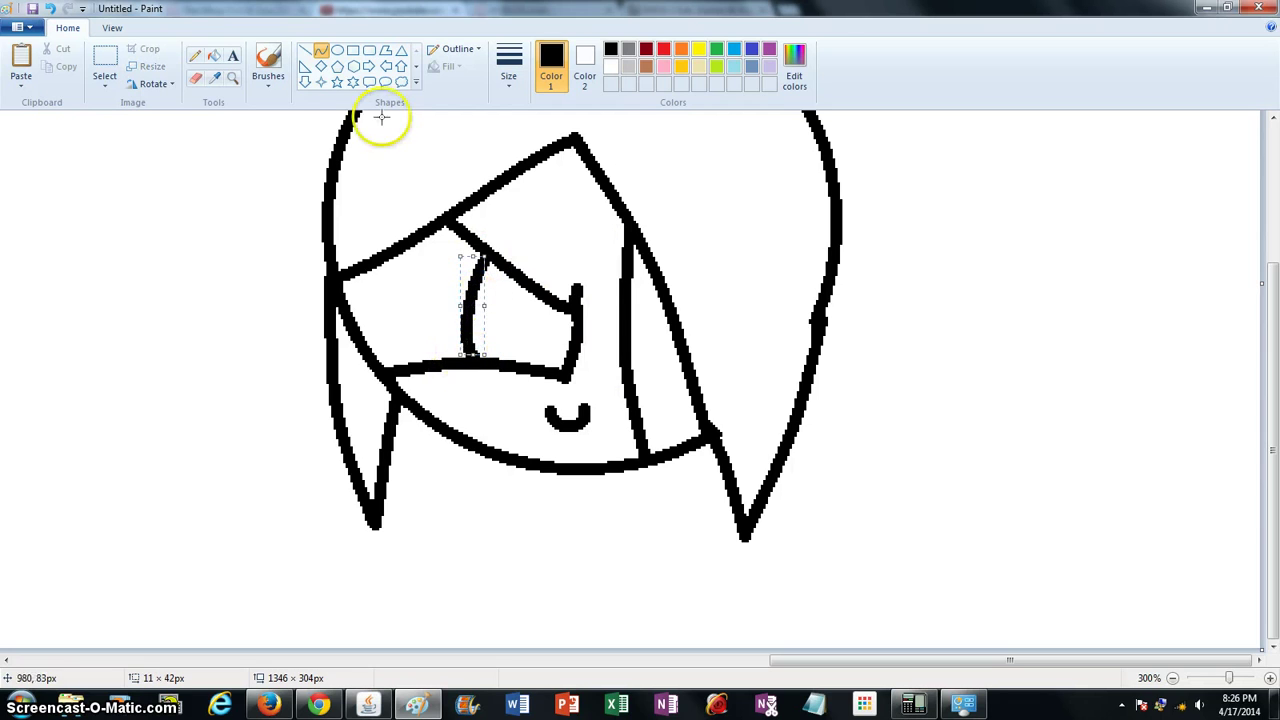
left_click(337, 50)
left_click_drag(523, 306, 494, 346)
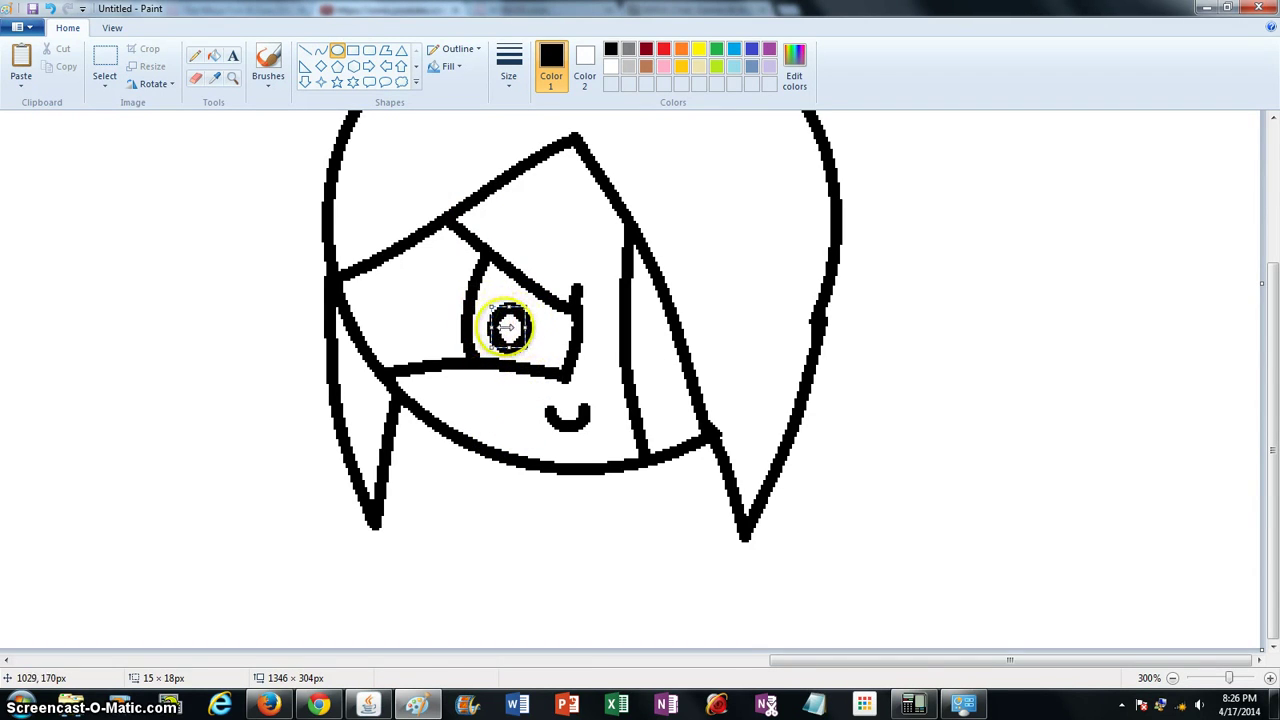
left_click_drag(507, 327, 517, 327)
left_click(500, 400)
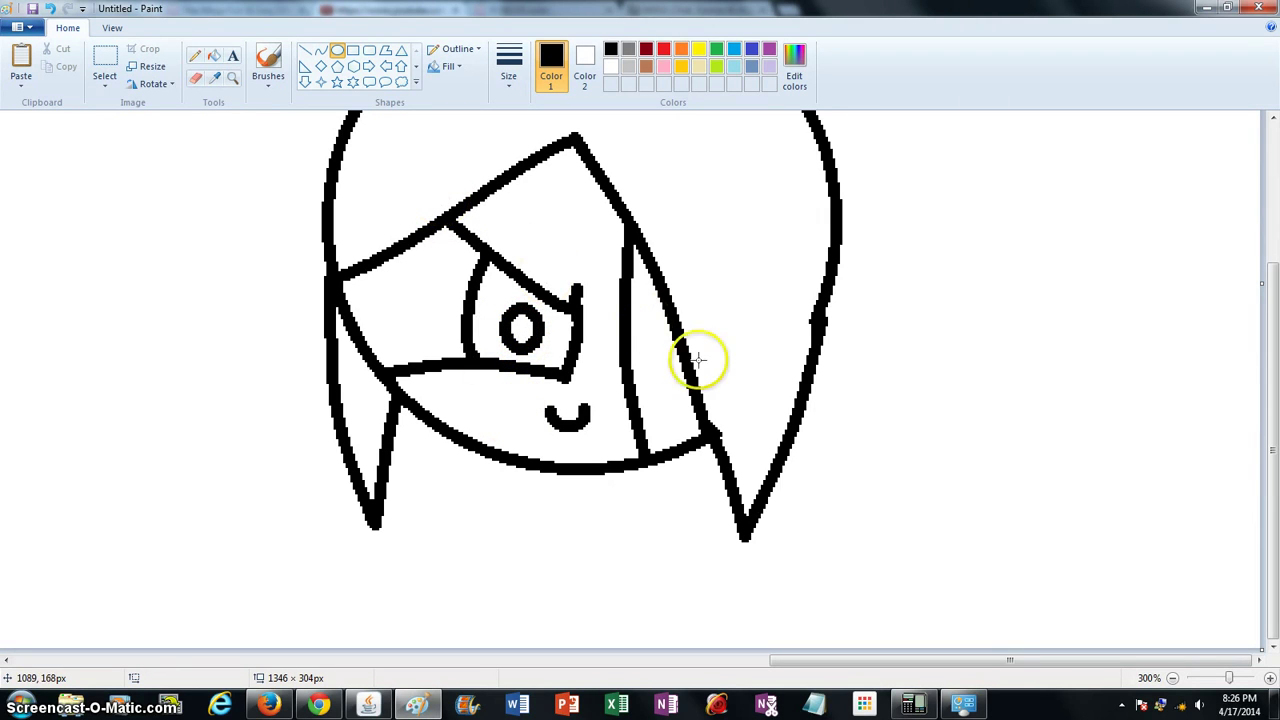
Draw an oval pupil about 15 by 18 px between the right face curve and the hair edge, discarding the narrow first oval
mouse_move(663, 296)
left_mouse_down()
mouse_move(674, 340)
mouse_move(664, 410)
left_mouse_up()
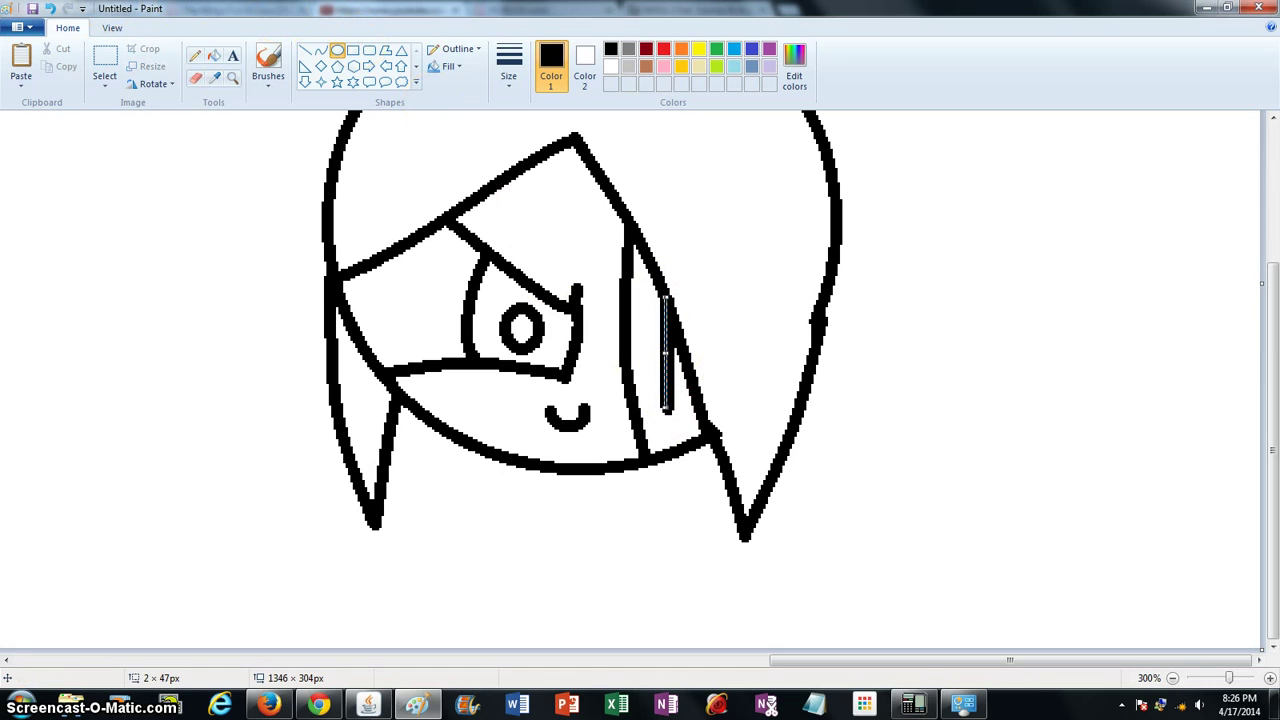
key("ctrl+z")
left_click_drag(657, 330, 623, 372)
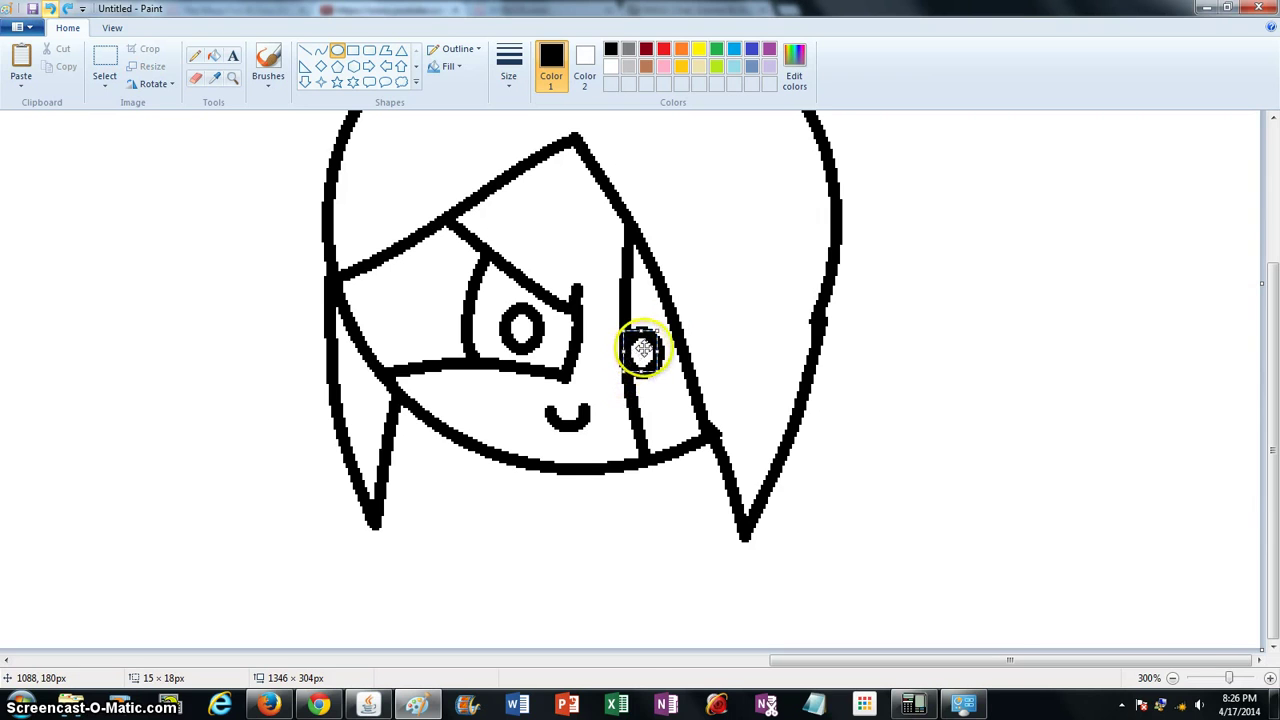
left_click_drag(642, 348, 654, 349)
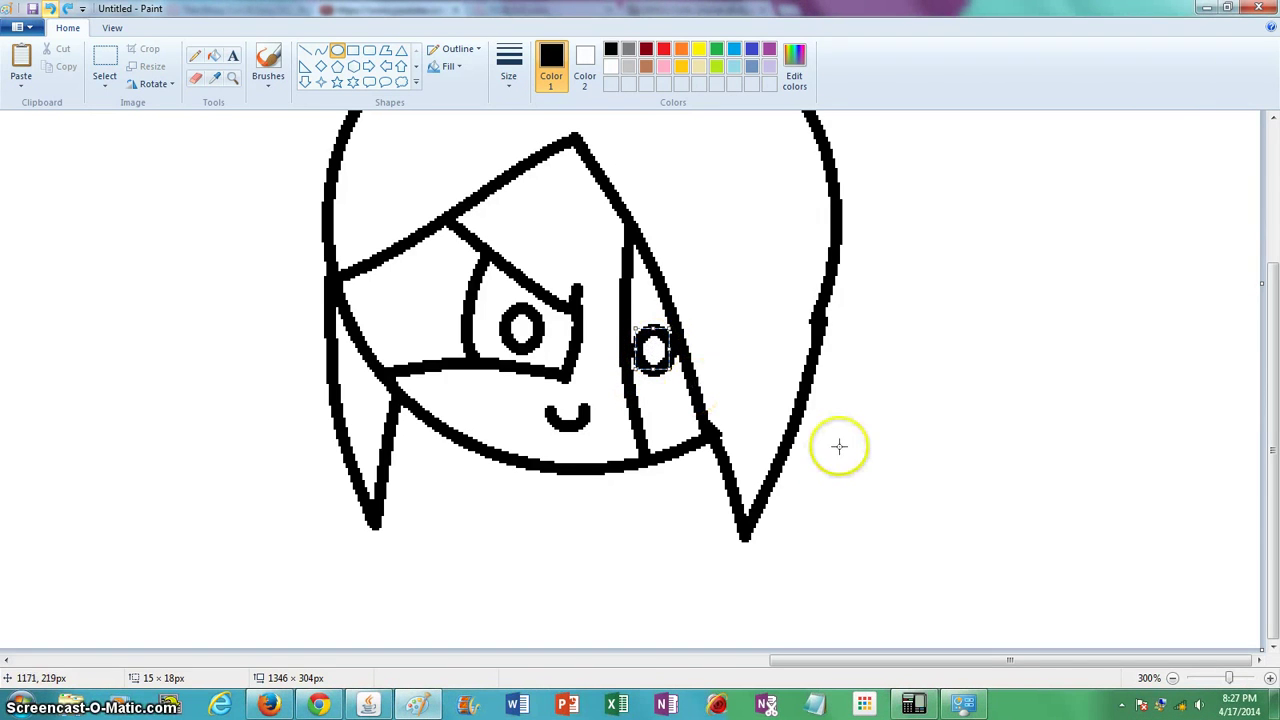
Draw short curves below and above the right pupil to close off the right eye, discarding the oval attempt
mouse_move(634, 423)
left_mouse_down()
mouse_move(686, 371)
mouse_move(688, 392)
left_mouse_up()
key("ctrl+z")
left_click(321, 51)
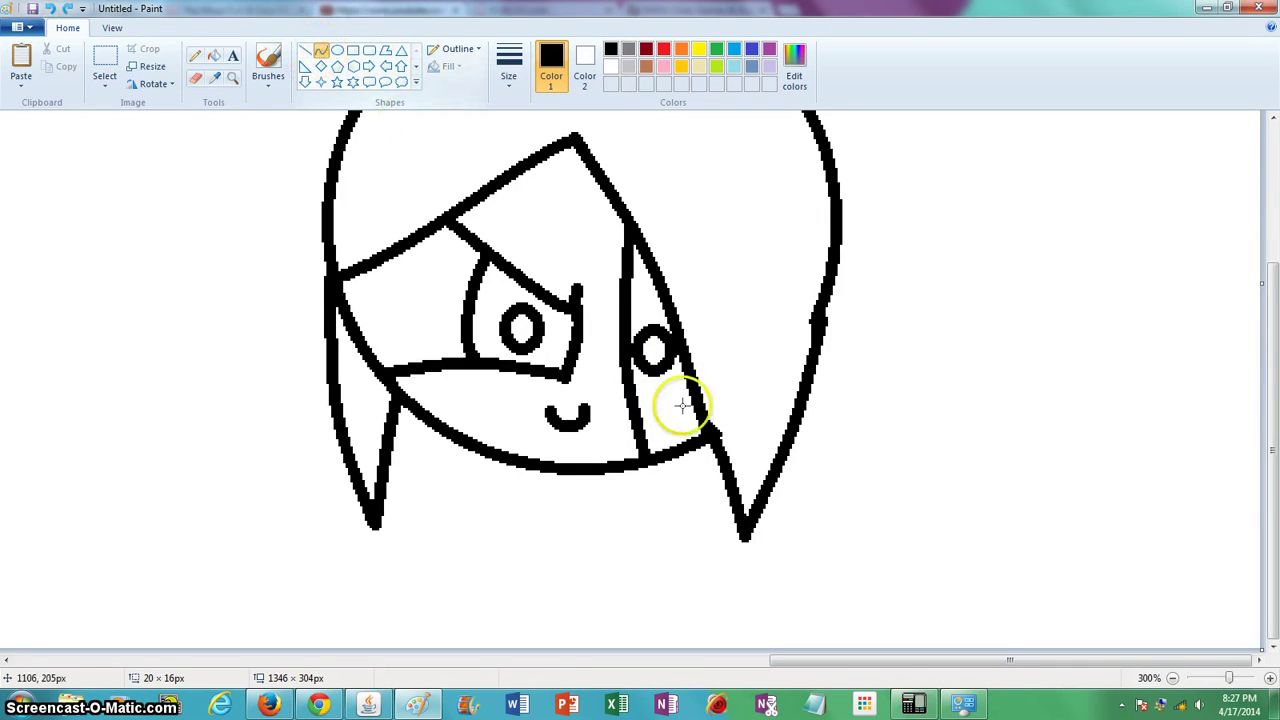
mouse_move(634, 438)
left_mouse_down()
mouse_move(684, 389)
mouse_move(685, 406)
left_mouse_up()
left_click(680, 409)
left_click(910, 461)
left_click_drag(632, 287, 661, 300)
left_click(984, 420)
Fill both eyes of the second character with black around the white pupils, including the leftover gap beside the right pupil
left_click(213, 55)
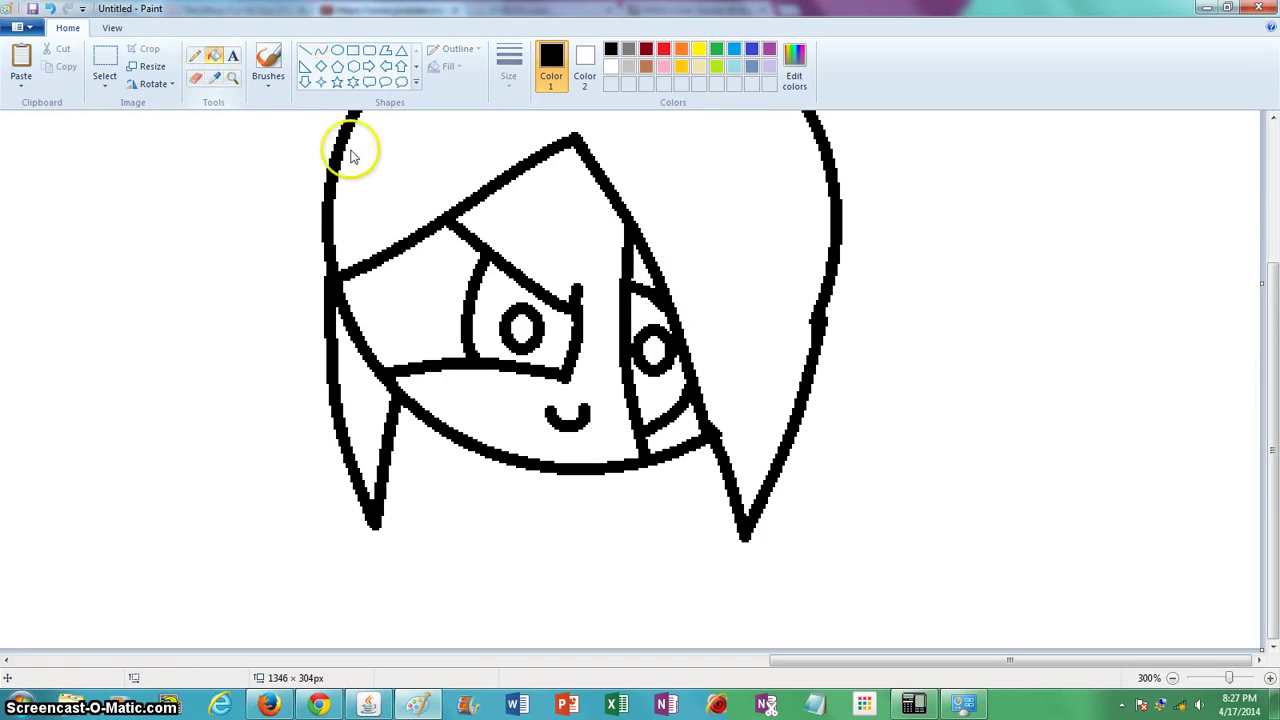
left_click(497, 274)
left_click(646, 396)
left_click(648, 316)
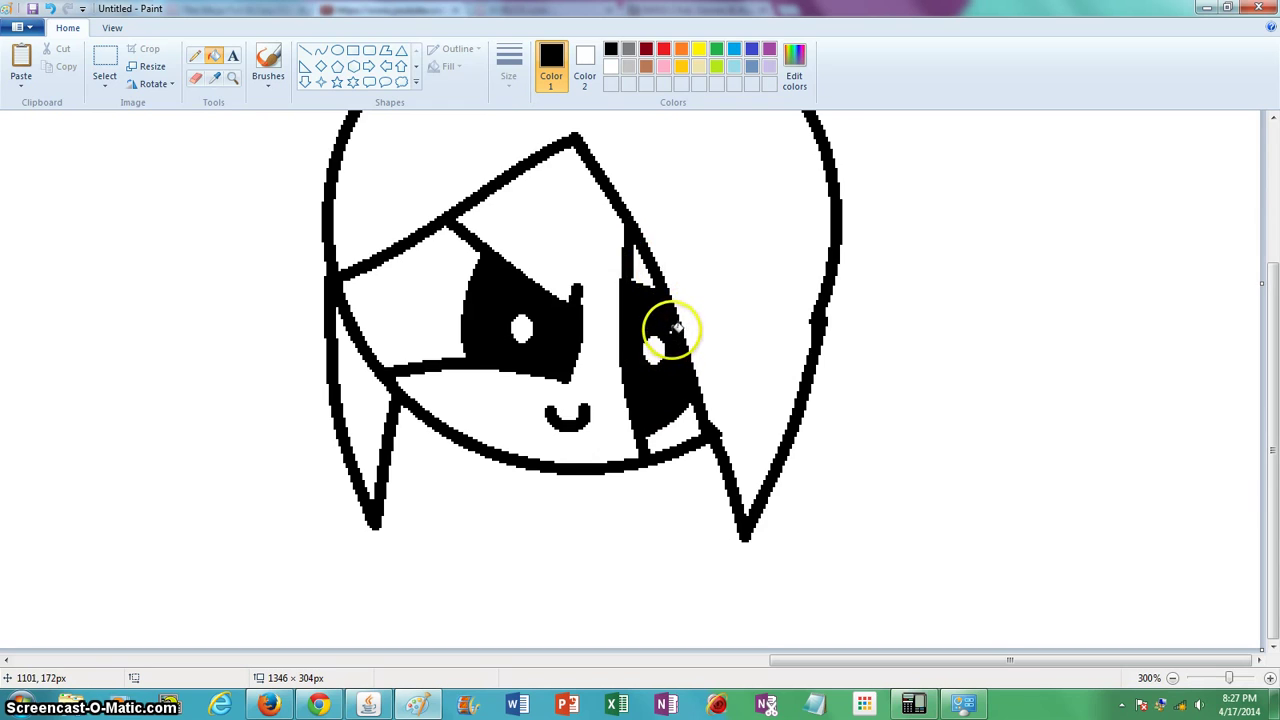
left_click(670, 325)
left_click(210, 57)
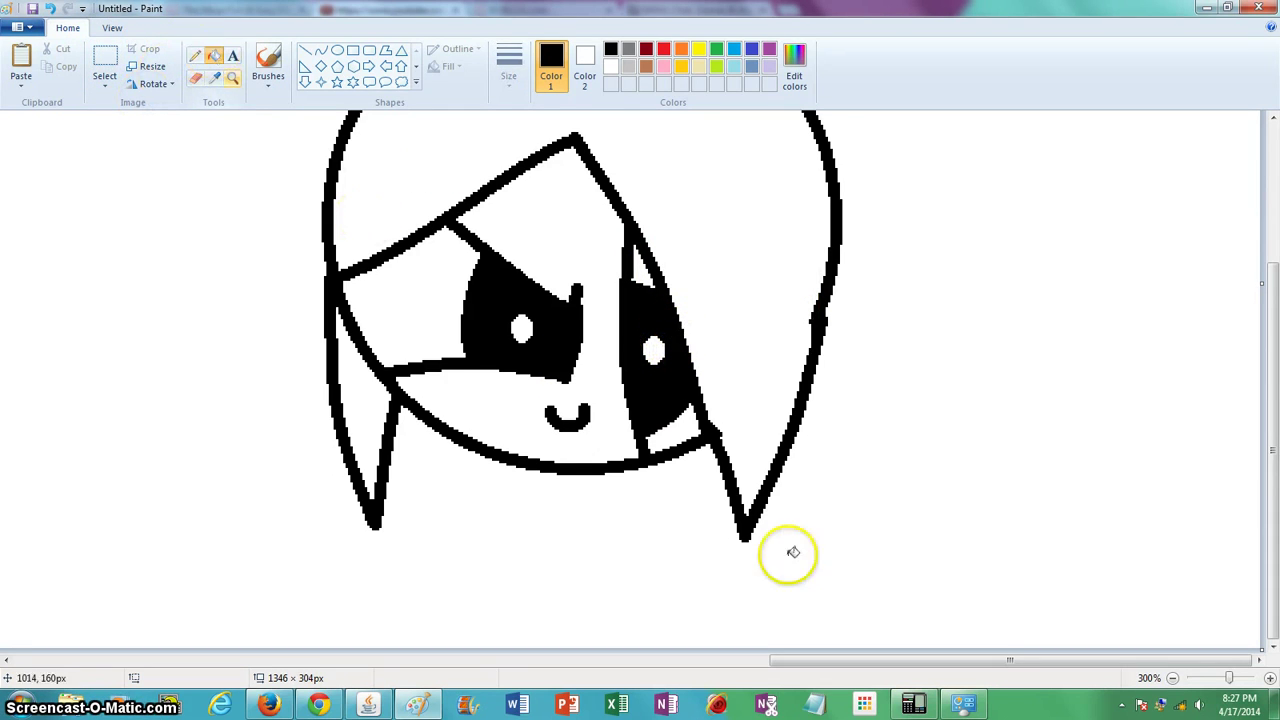
Fill both eyes of the first, caped character with black around their white pupils
left_click_drag(893, 667, 494, 597)
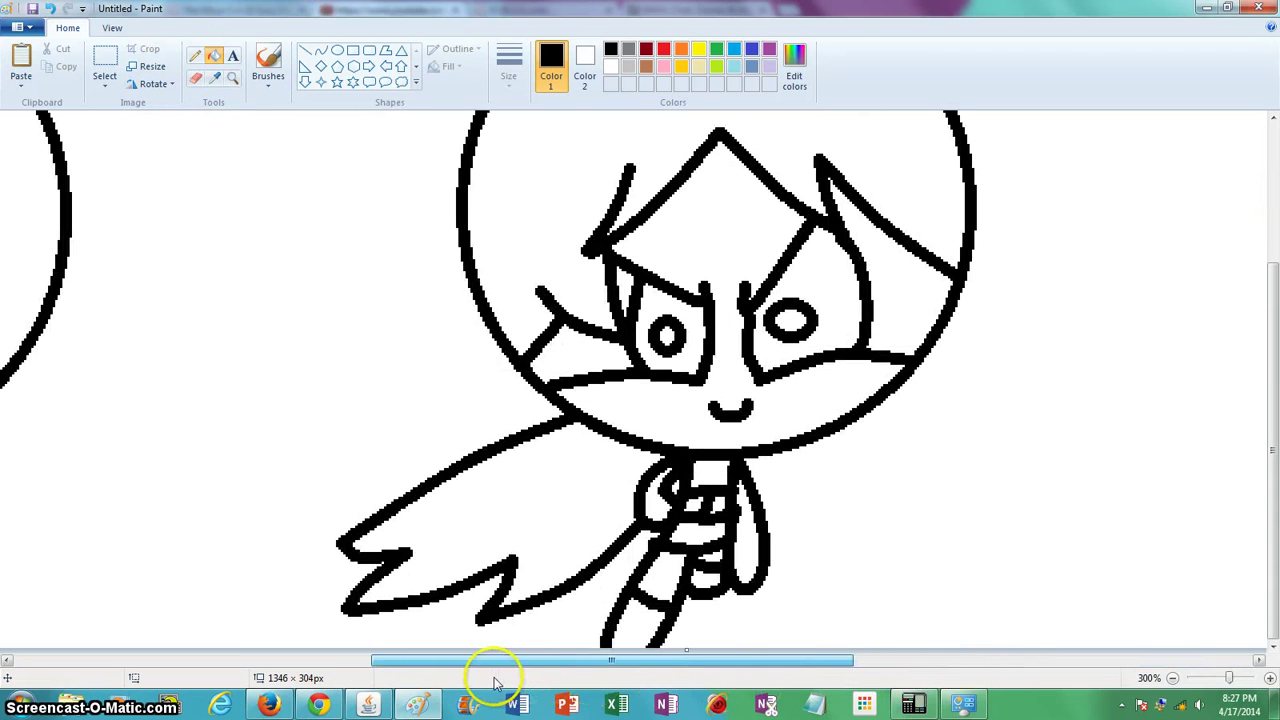
left_click(671, 345)
left_click(762, 340)
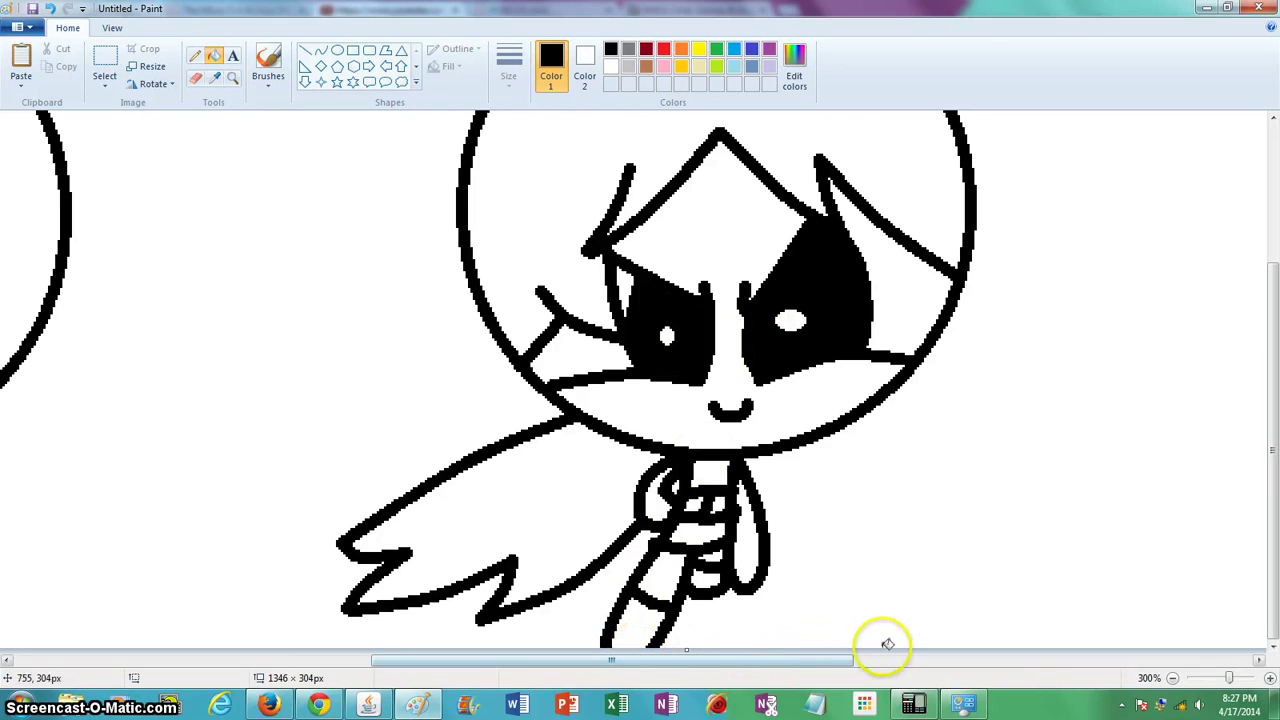
Draw a looping body curve beneath the second character's chin, with a frame of about 224 by 110 px
left_click_drag(822, 672, 1150, 625)
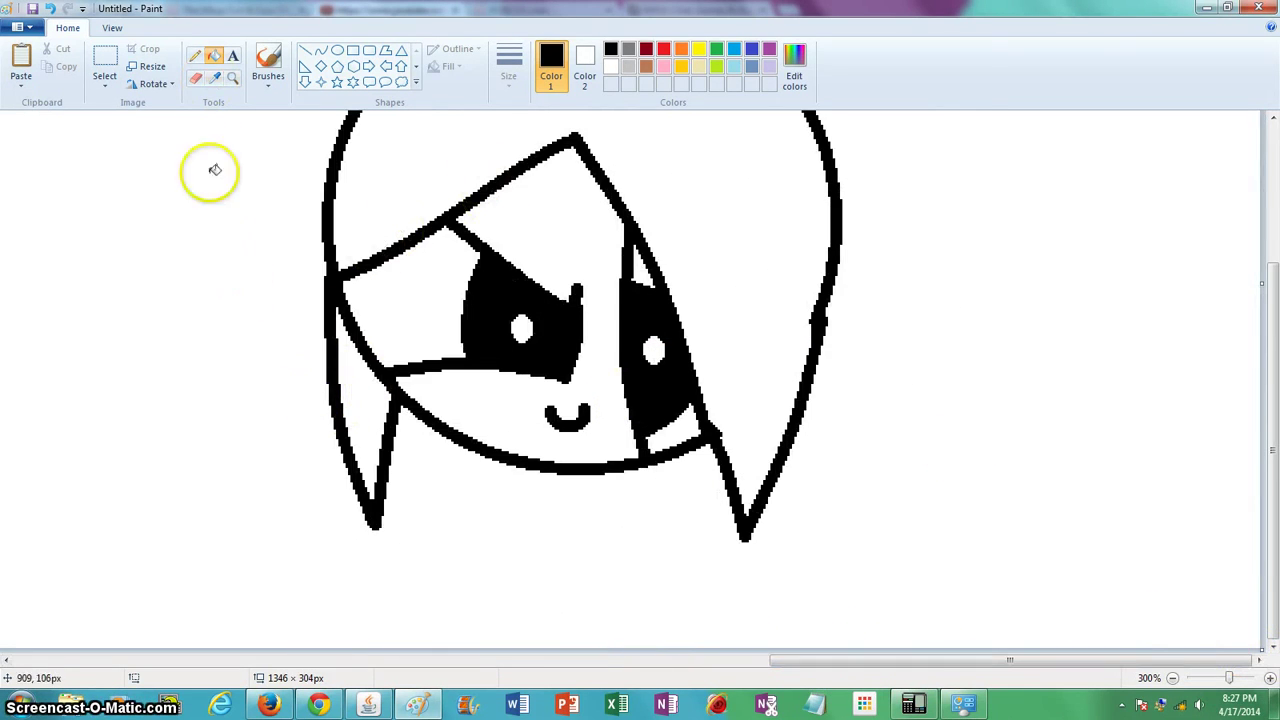
left_click(320, 50)
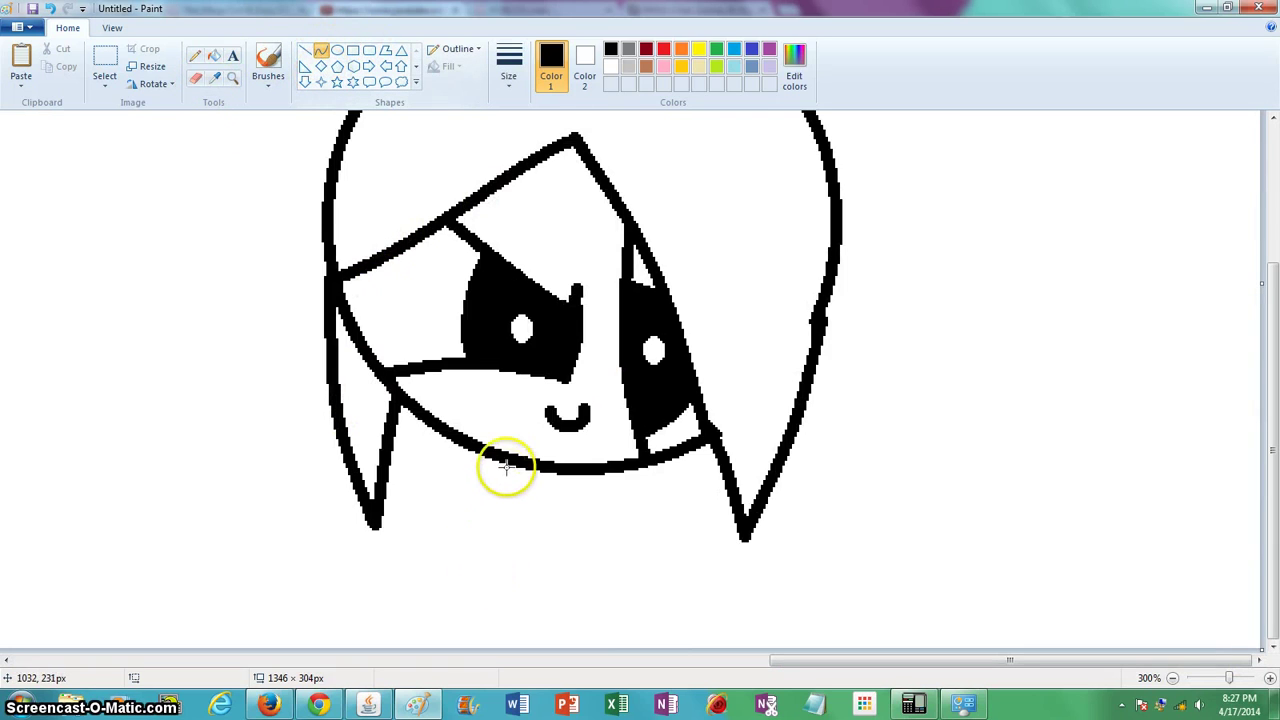
mouse_move(505, 458)
left_mouse_down()
mouse_move(523, 557)
mouse_move(565, 528)
mouse_move(574, 536)
mouse_move(466, 717)
mouse_move(445, 715)
mouse_move(529, 591)
mouse_move(560, 700)
mouse_move(978, 700)
left_mouse_up()
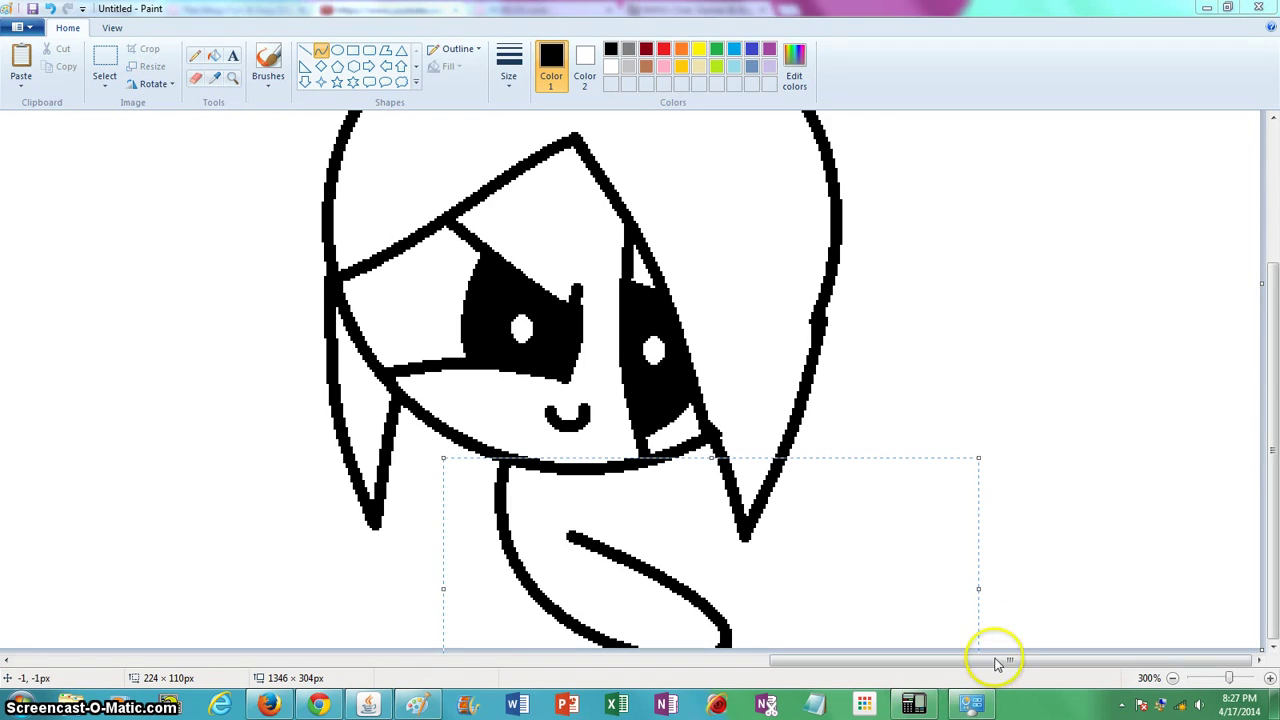
left_click(1032, 438)
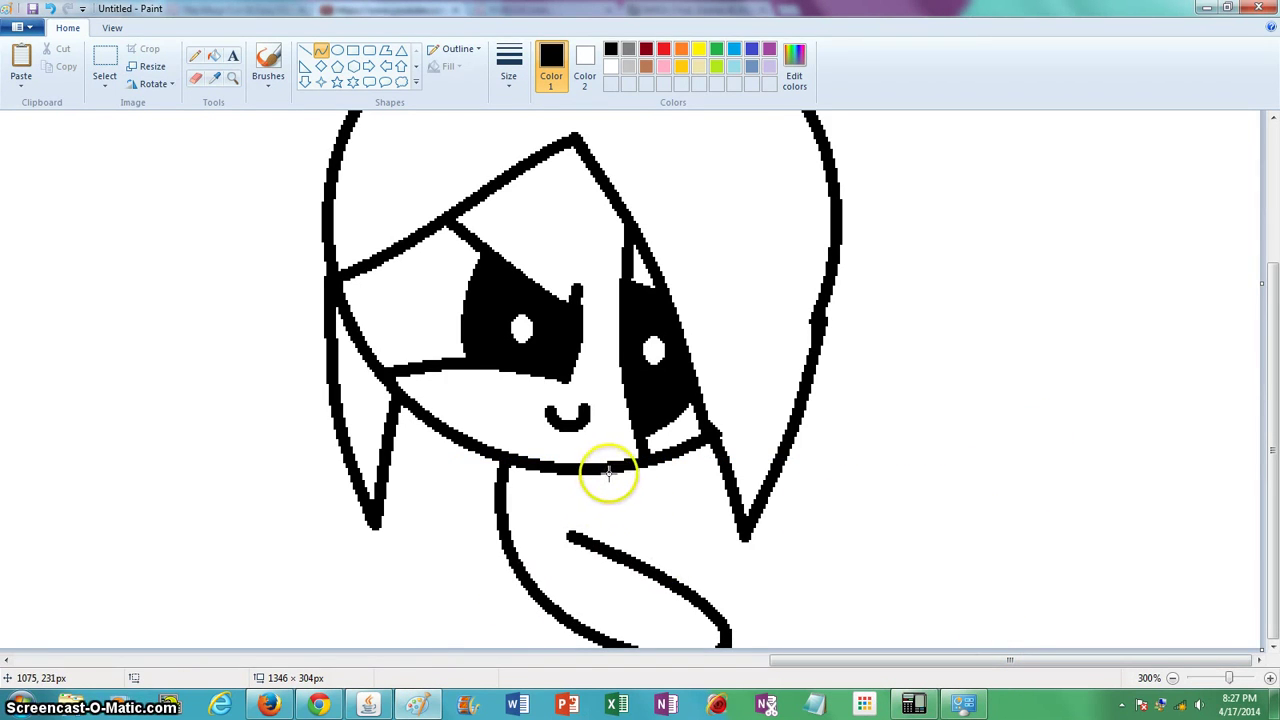
Draw an oval about 27 by 24 px over the body curve's inner end, clearing its inside via a pink outline and white fill, with the outline restored to black
left_click(338, 50)
left_click_drag(614, 509, 546, 568)
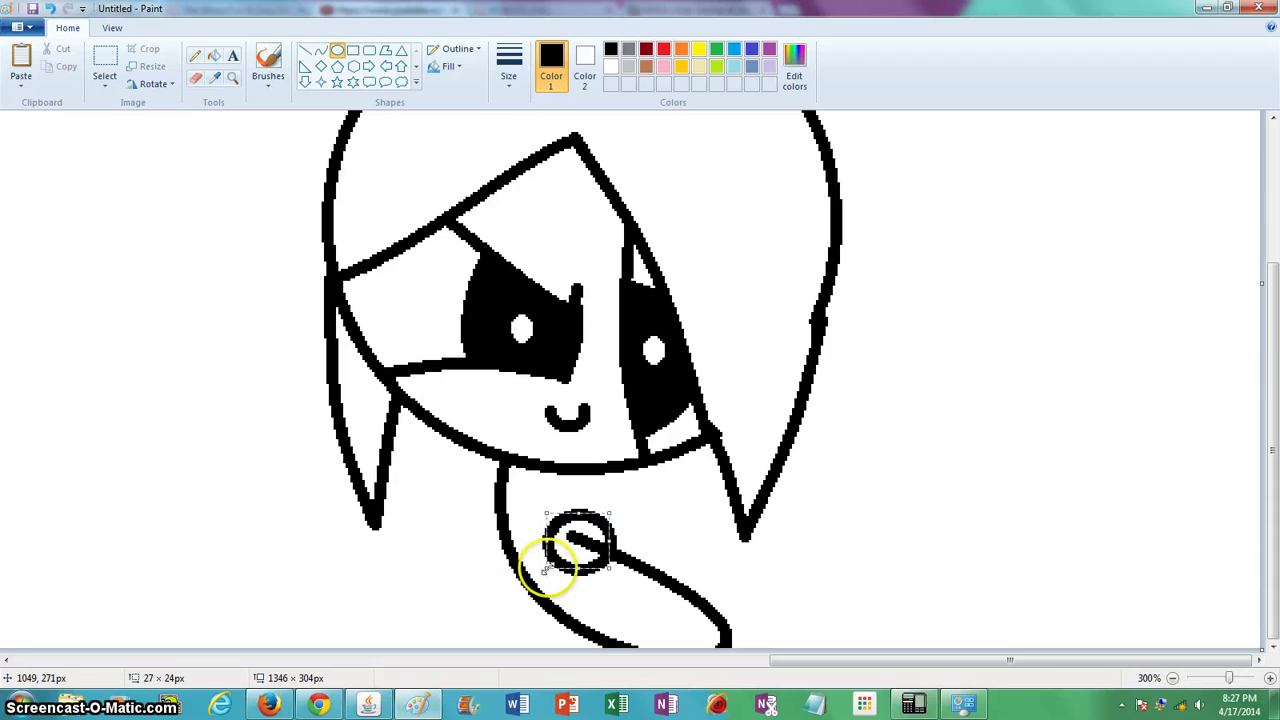
left_click(663, 68)
left_click(213, 57)
left_click(610, 67)
left_click(584, 545)
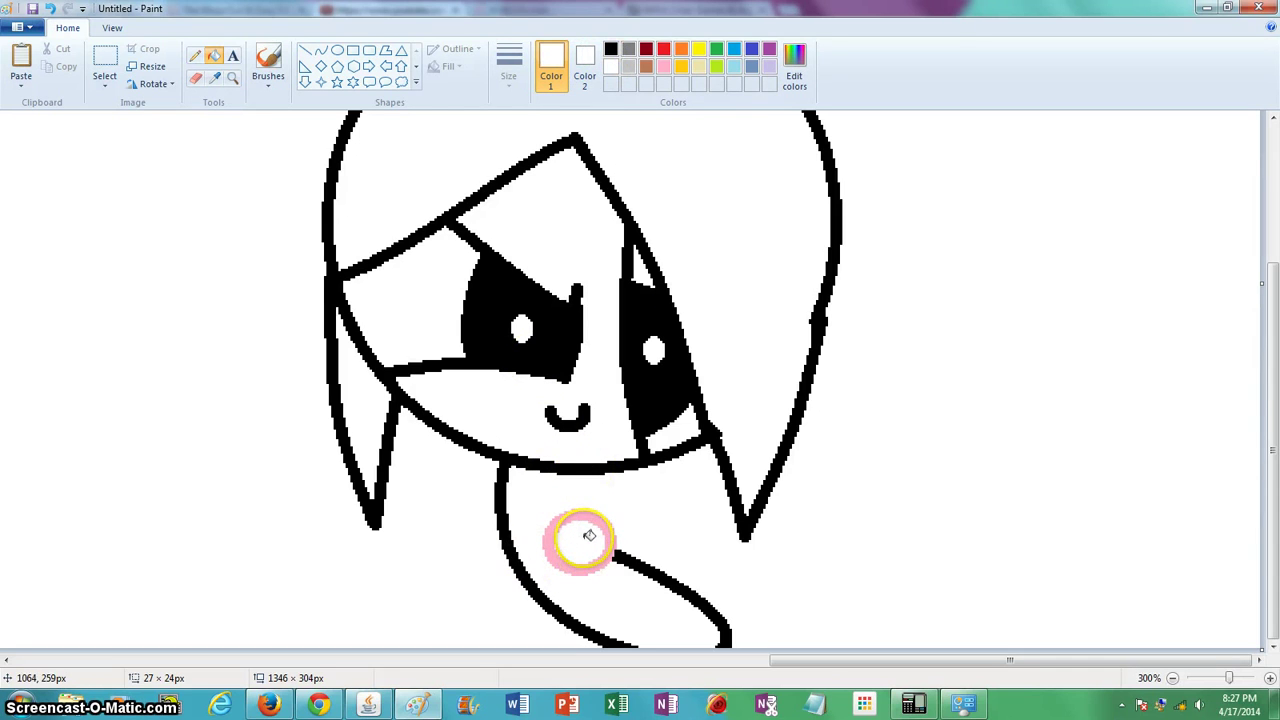
left_click(611, 49)
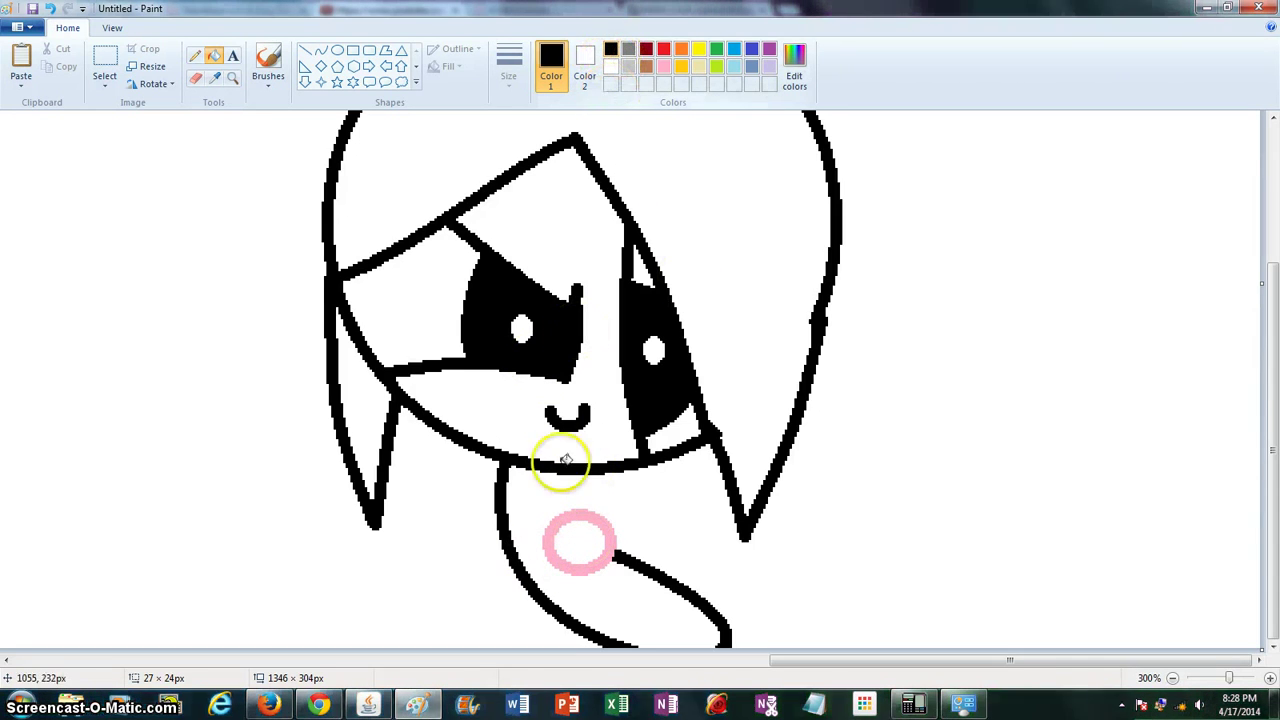
left_click(591, 510)
Try to link the small oval to the chin with a short curve
left_click(320, 52)
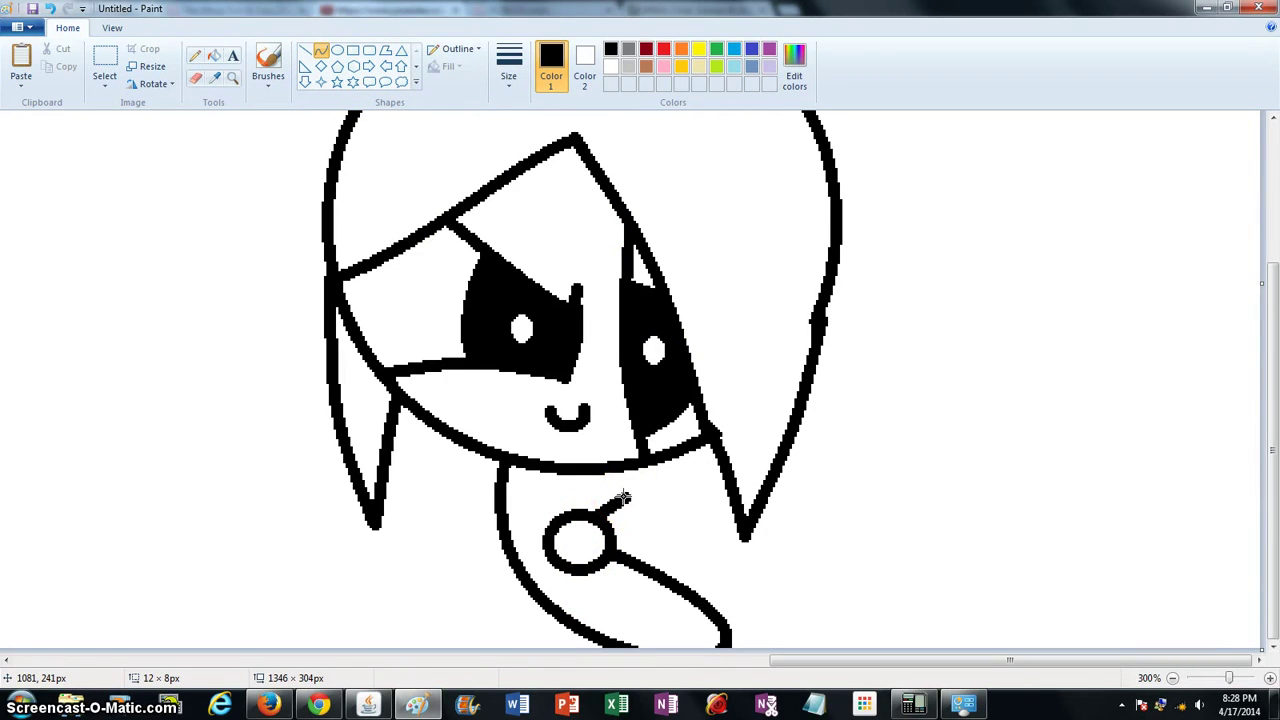
mouse_move(615, 506)
left_mouse_down()
mouse_move(554, 478)
mouse_move(594, 509)
mouse_move(613, 502)
left_mouse_up()
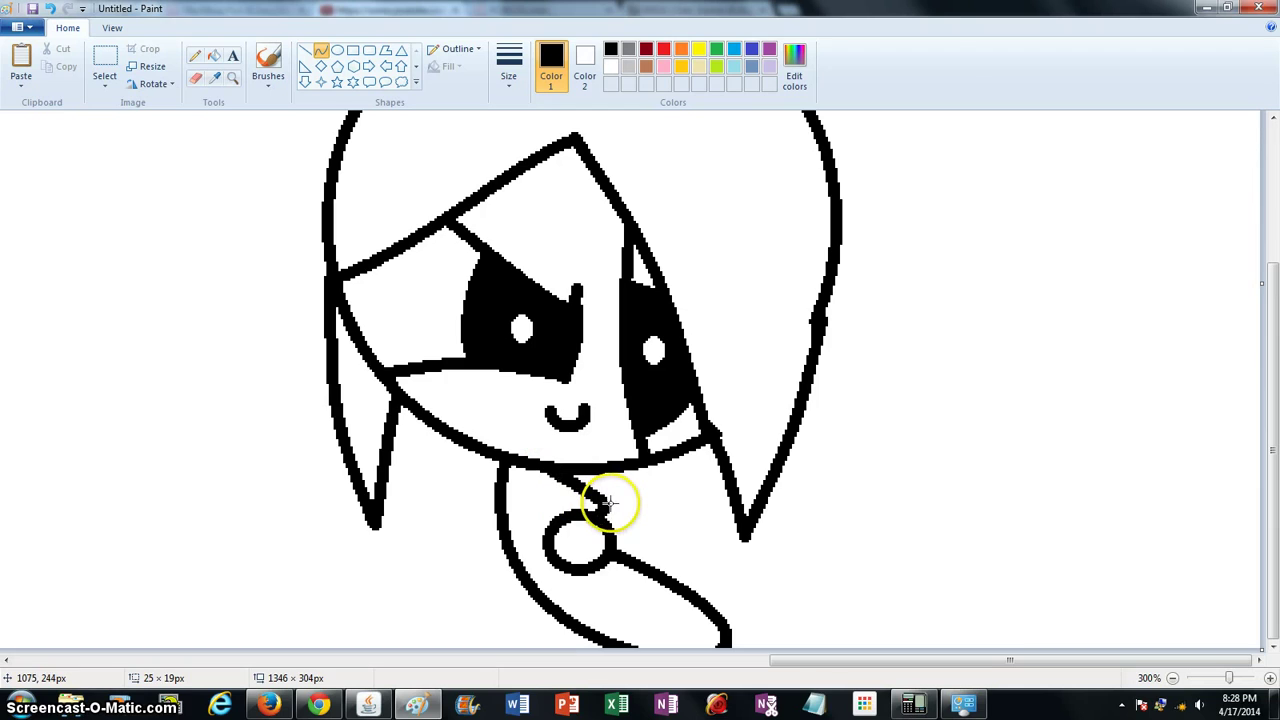
left_click(50, 9)
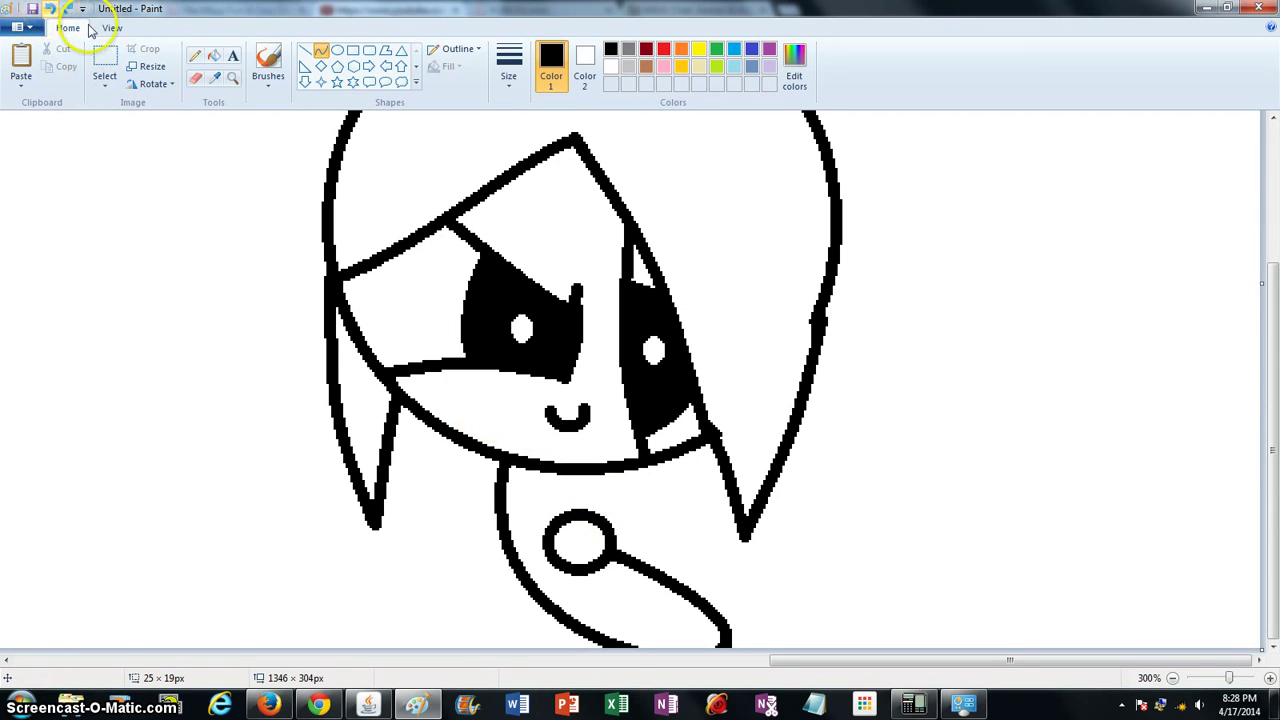
mouse_move(540, 467)
left_mouse_down()
mouse_move(585, 518)
mouse_move(560, 486)
mouse_move(545, 490)
left_mouse_up()
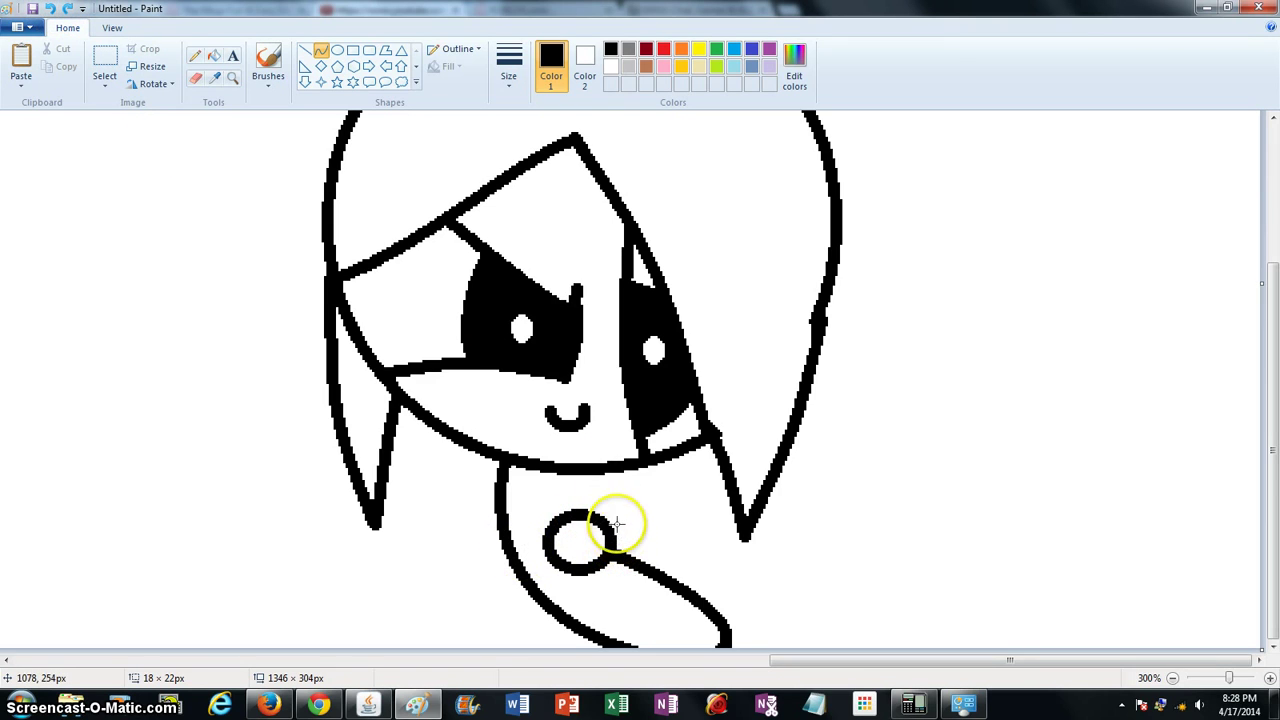
Draw a narrow looped arm about 80 by 108 px hanging from the chin's left side
mouse_move(498, 460)
left_mouse_down()
mouse_move(406, 557)
mouse_move(423, 603)
mouse_move(496, 499)
mouse_move(491, 471)
mouse_move(343, 586)
mouse_move(355, 645)
mouse_move(417, 627)
mouse_move(557, 690)
mouse_move(506, 686)
mouse_move(455, 706)
left_mouse_up()
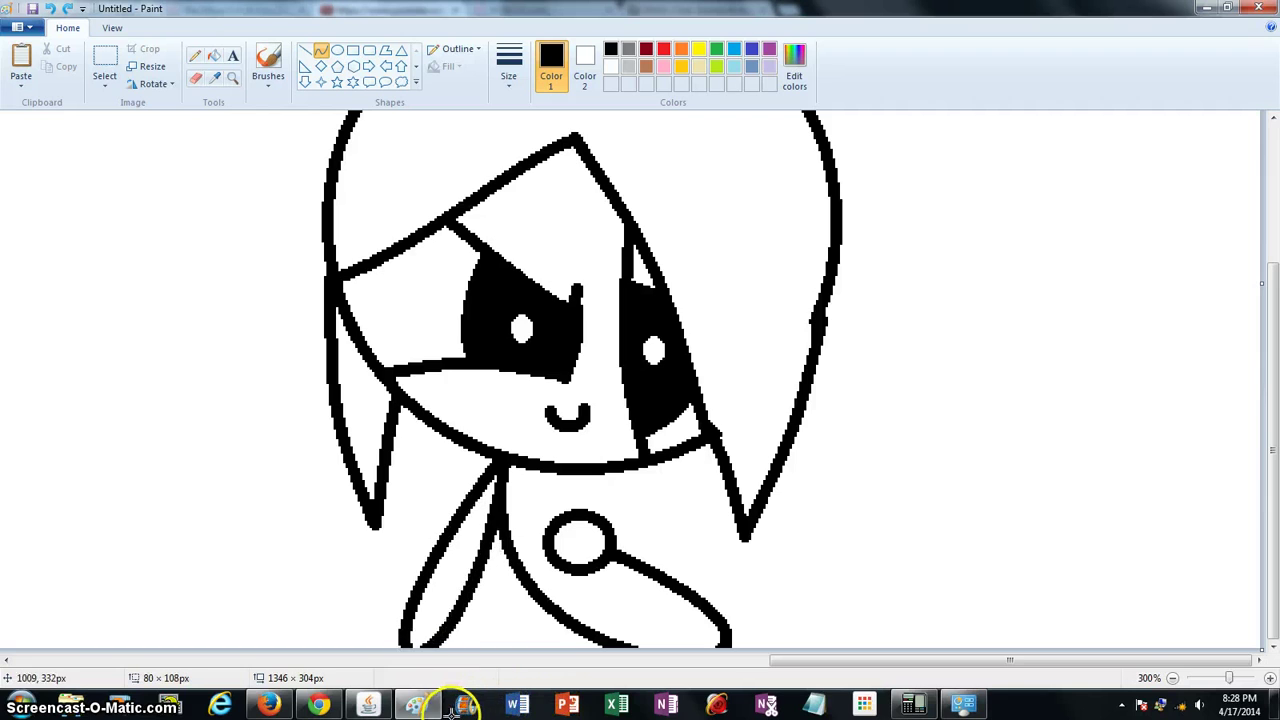
left_click(455, 706)
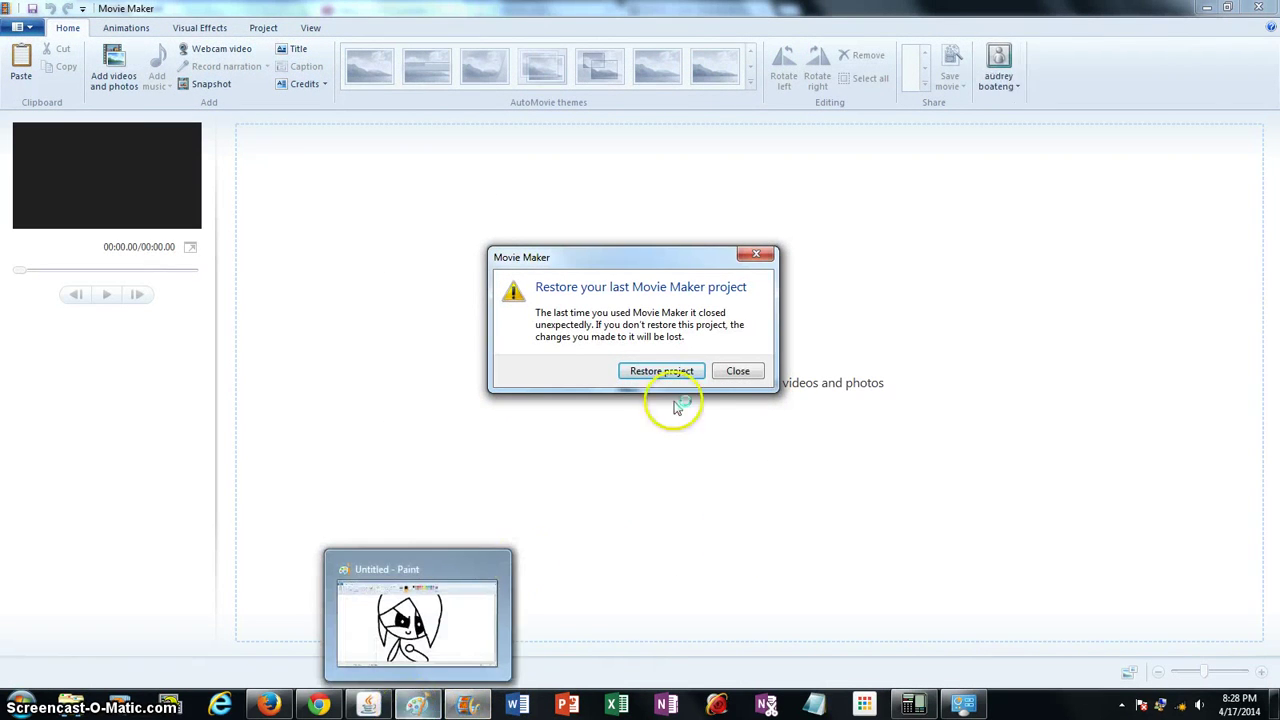
left_click(415, 706)
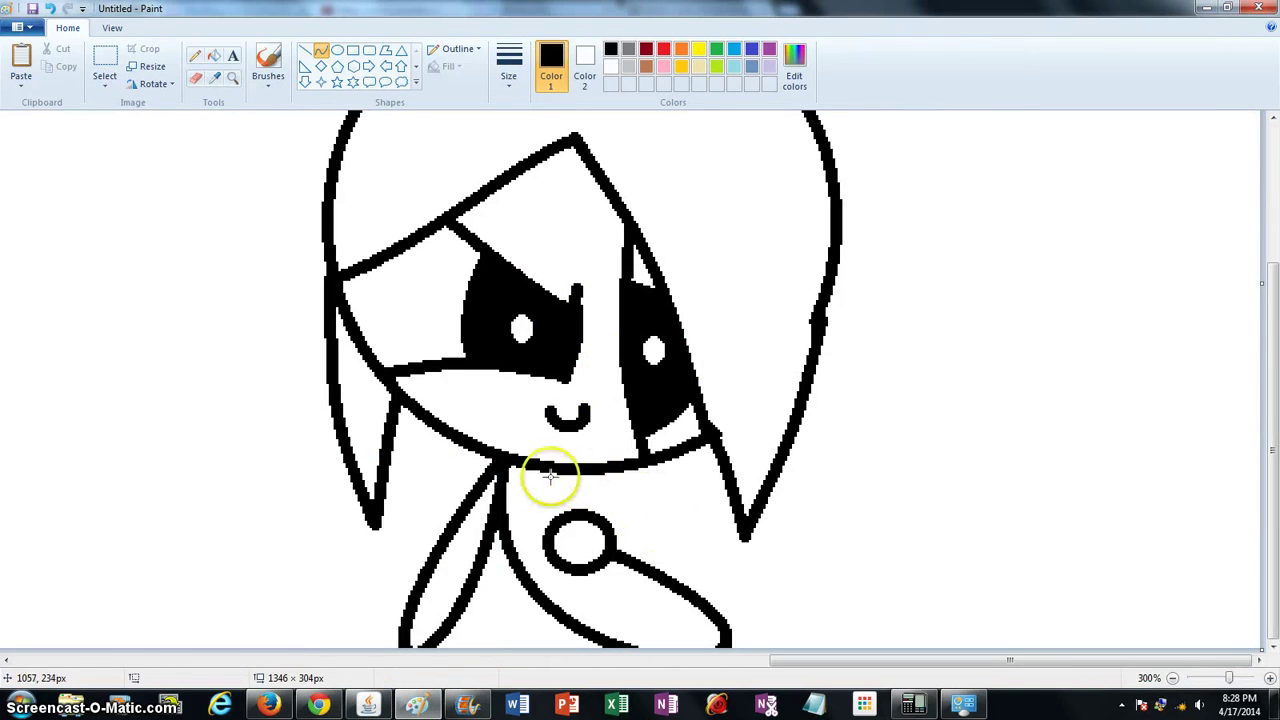
Draw a short curve about 6 by 18 px joining the chin to the top of the small oval
mouse_move(563, 467)
left_mouse_down()
mouse_move(565, 502)
mouse_move(557, 489)
left_mouse_up()
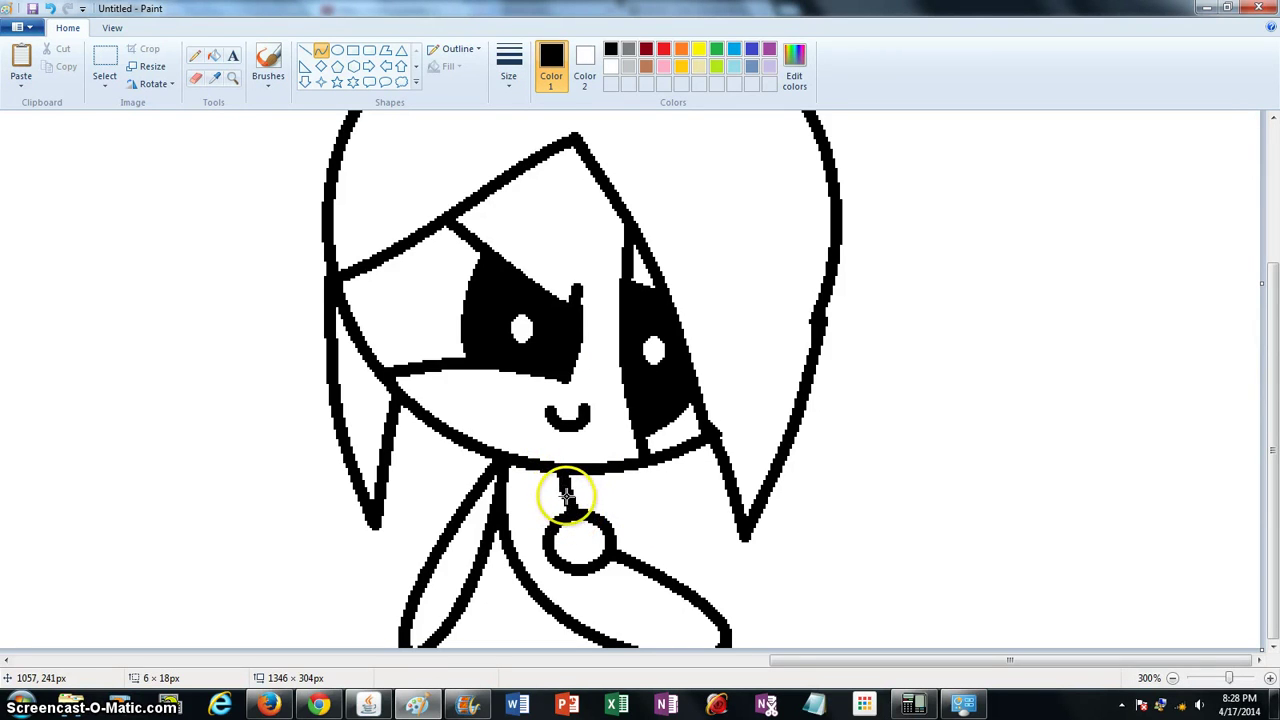
left_click(566, 497)
left_click(642, 509)
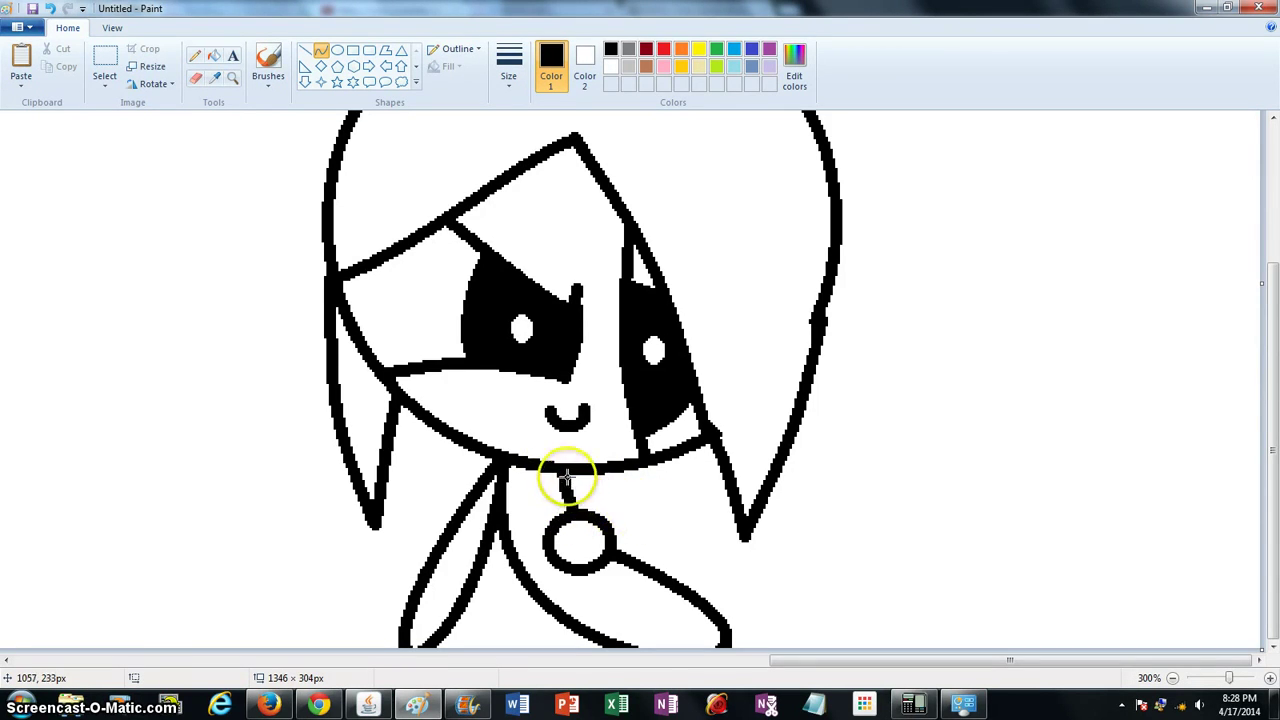
Draw a rounded, looped arm from the chin across the small oval, clearing its inside via a red outline and white fill, with the outline restored to black
left_click_drag(570, 474, 833, 599)
left_click_drag(669, 532, 487, 670)
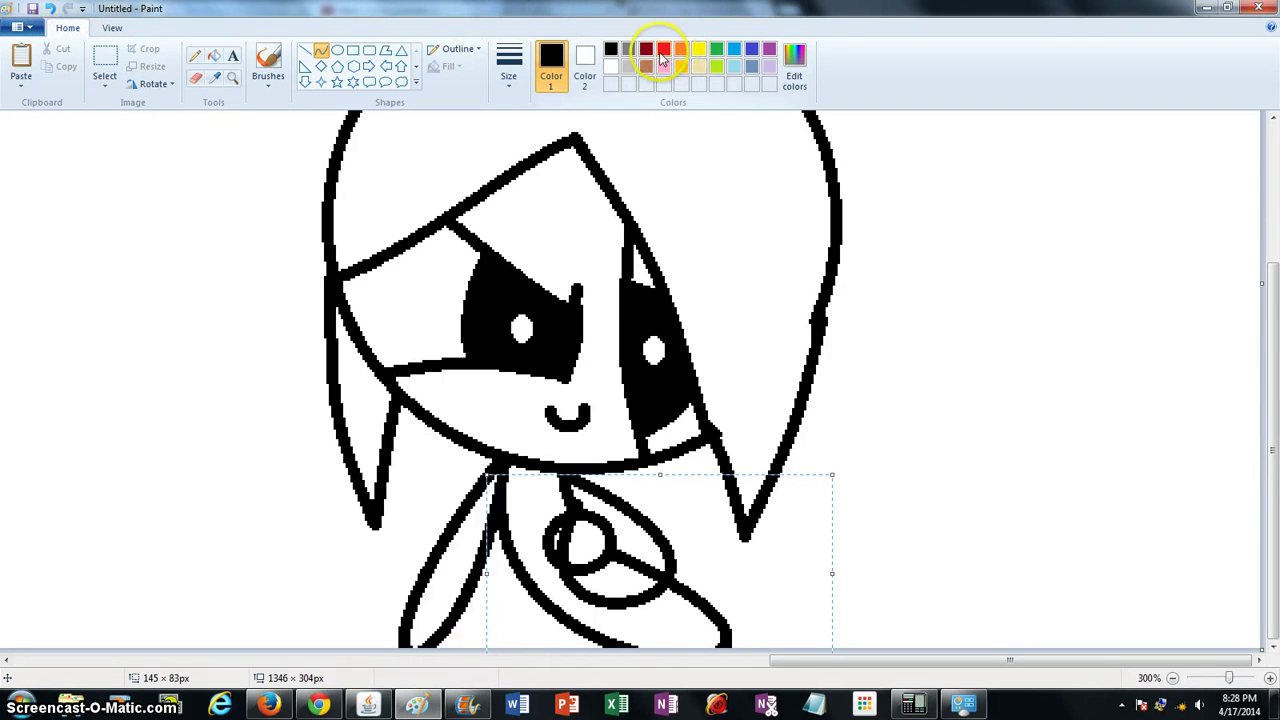
left_click(662, 50)
left_click(949, 510)
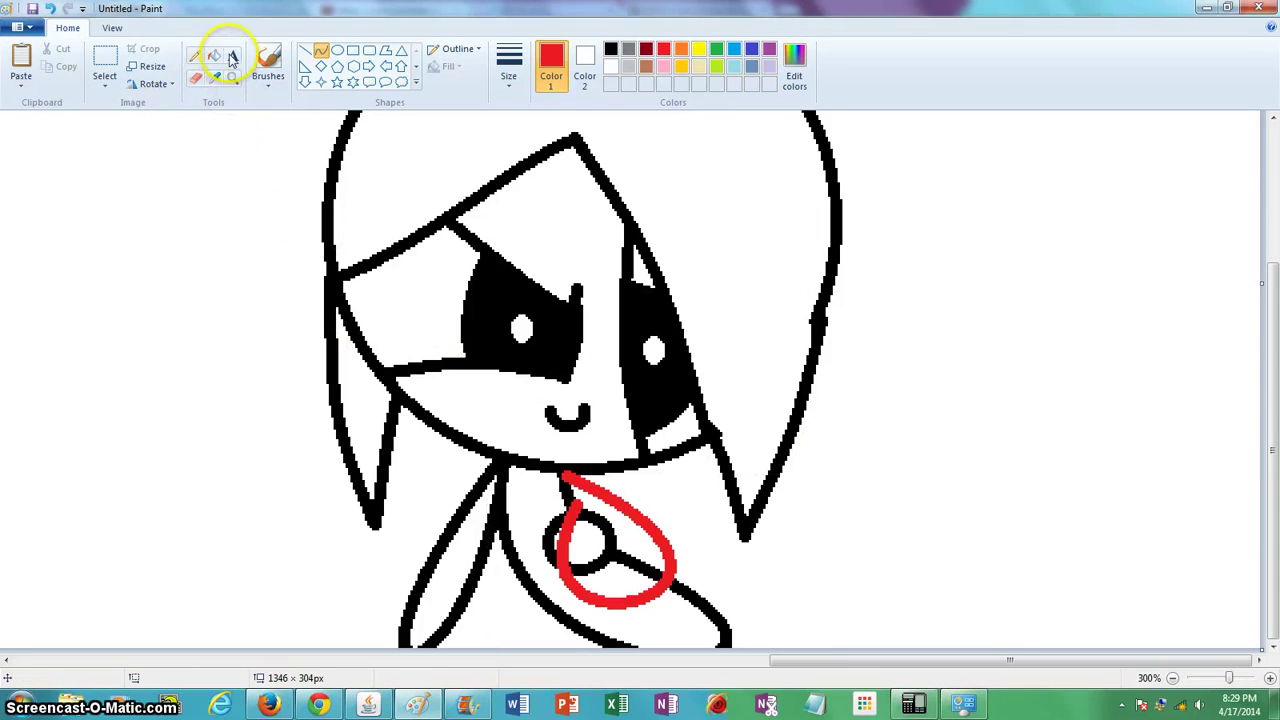
left_click(611, 66)
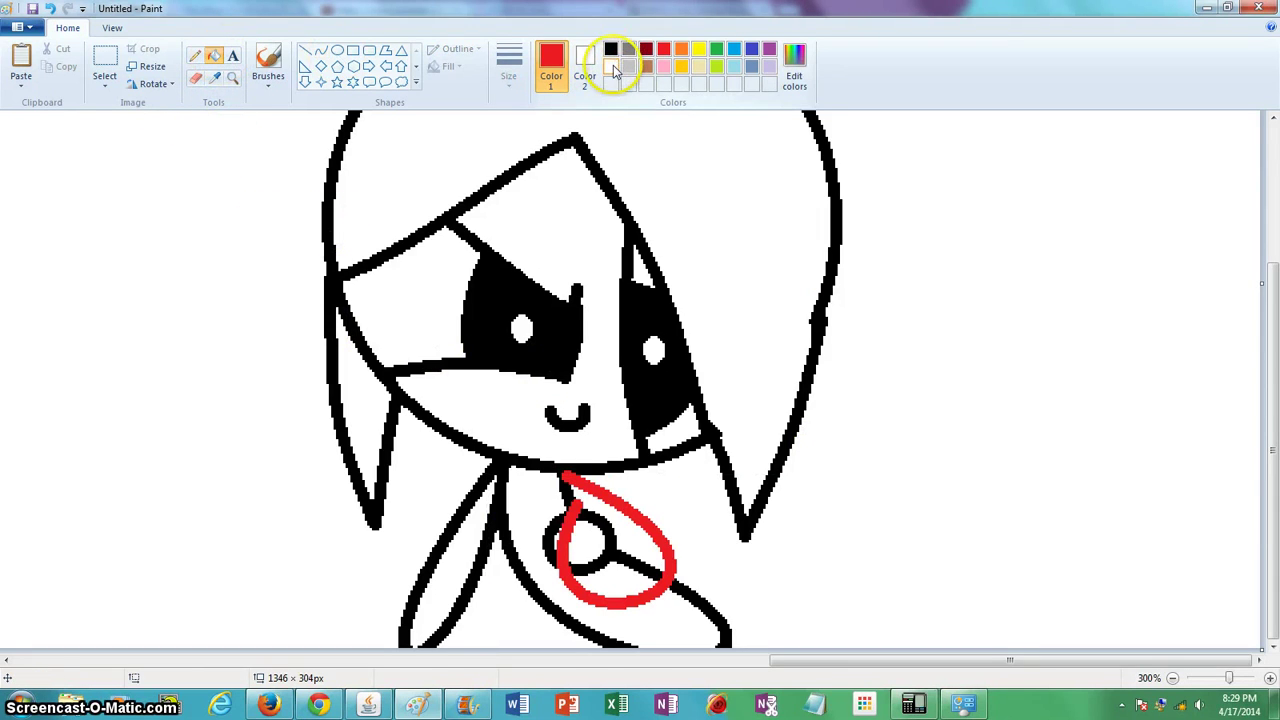
left_click(616, 545)
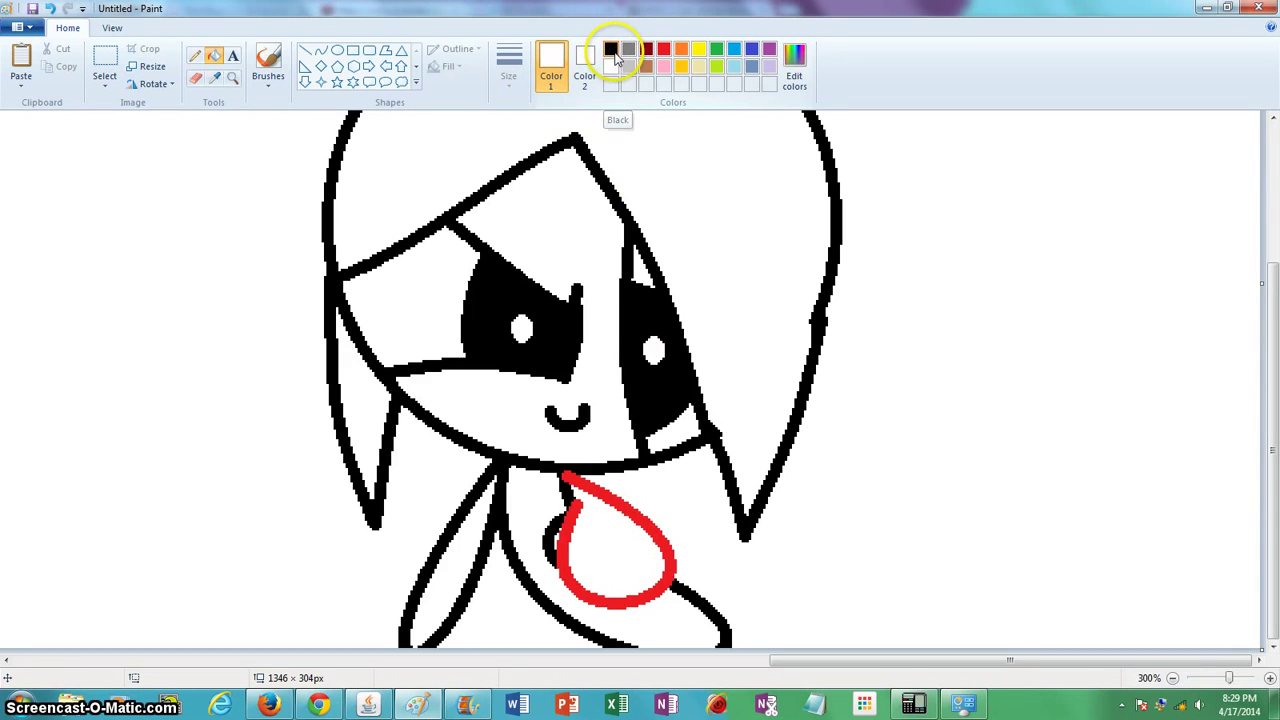
left_click(614, 53)
left_click(664, 536)
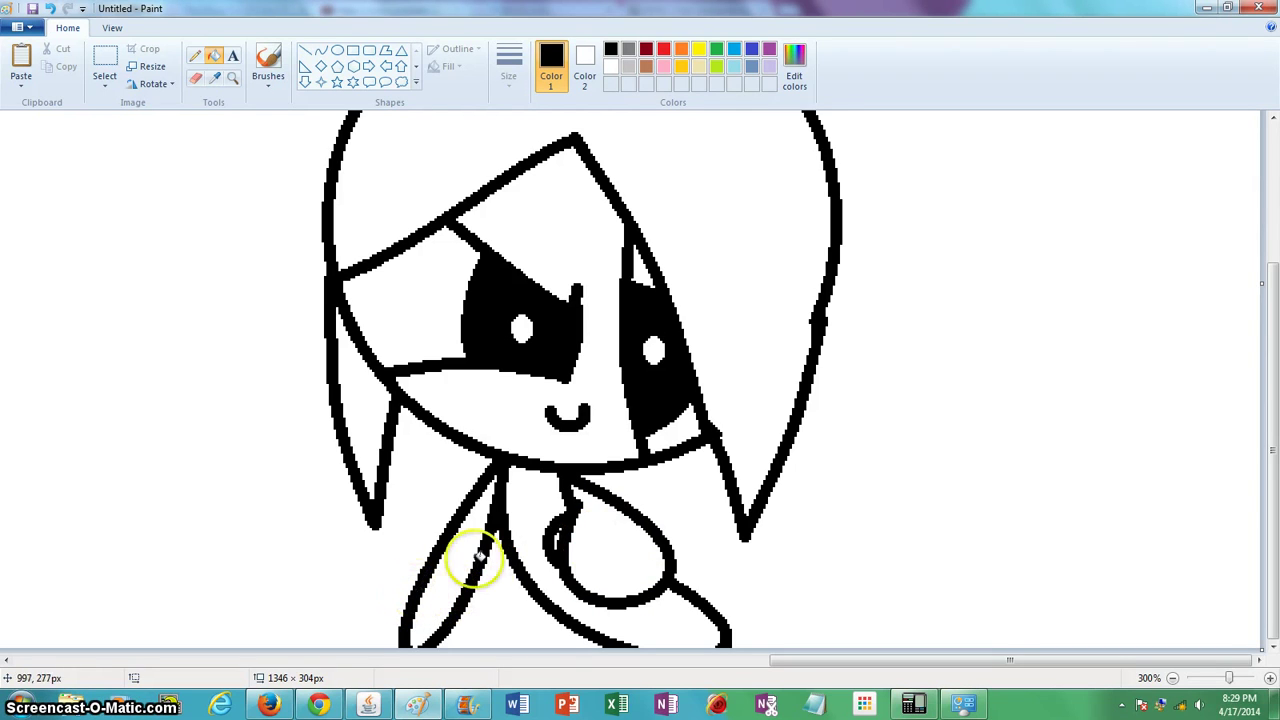
Try to replace the lower part of the narrow left arm with a shorter, rounded end, undoing the erasure and new curves
left_click(195, 77)
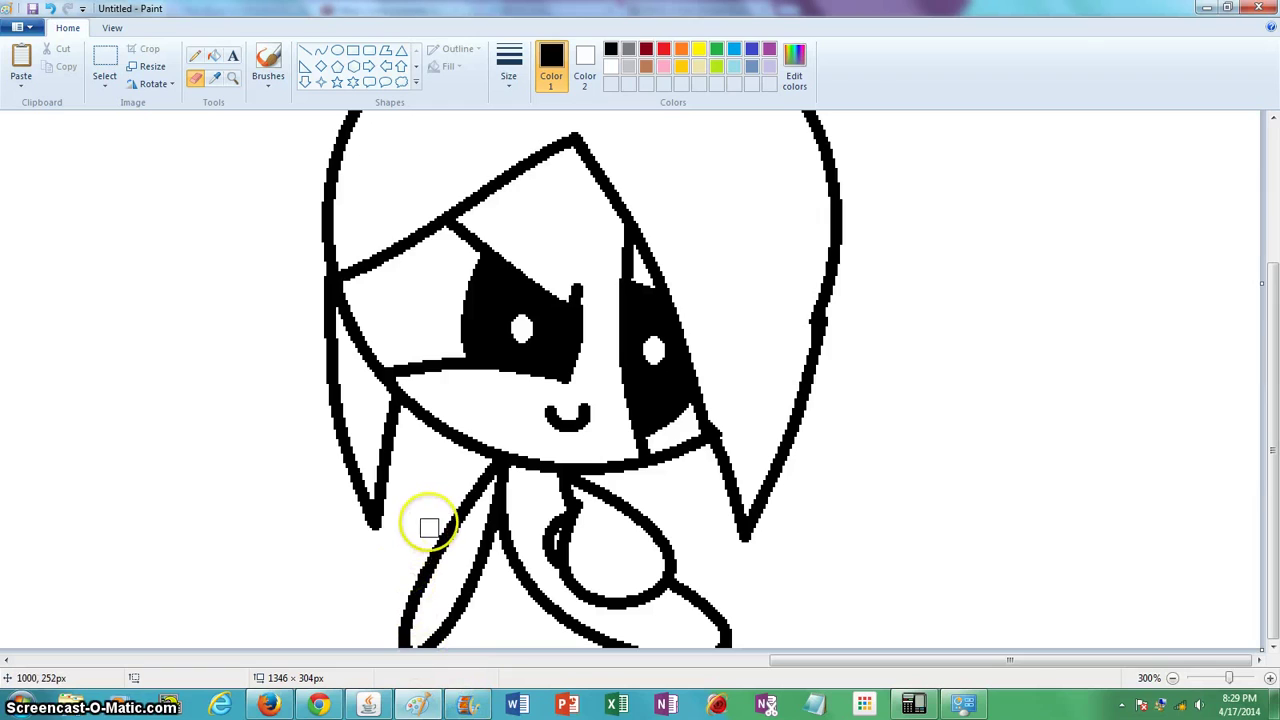
mouse_move(431, 516)
left_mouse_down()
mouse_move(491, 622)
mouse_move(463, 611)
mouse_move(419, 559)
mouse_move(427, 552)
mouse_move(449, 643)
mouse_move(395, 640)
mouse_move(417, 581)
mouse_move(408, 628)
mouse_move(443, 636)
mouse_move(449, 623)
mouse_move(424, 549)
mouse_move(446, 496)
mouse_move(482, 571)
left_mouse_up()
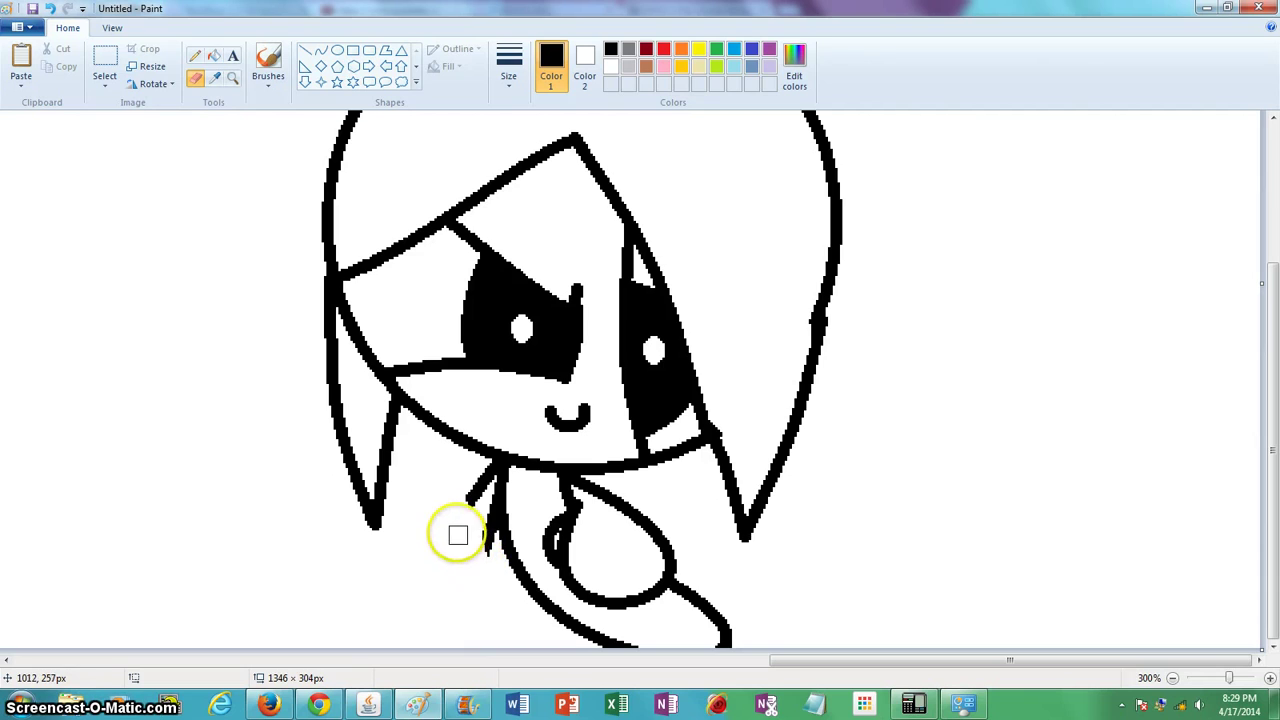
left_click(318, 50)
mouse_move(497, 463)
left_mouse_down()
mouse_move(414, 583)
mouse_move(423, 606)
mouse_move(464, 608)
left_mouse_up()
left_click_drag(466, 560, 391, 651)
mouse_move(491, 526)
left_mouse_down()
mouse_move(464, 611)
mouse_move(486, 596)
mouse_move(472, 605)
left_mouse_up()
left_click(854, 534)
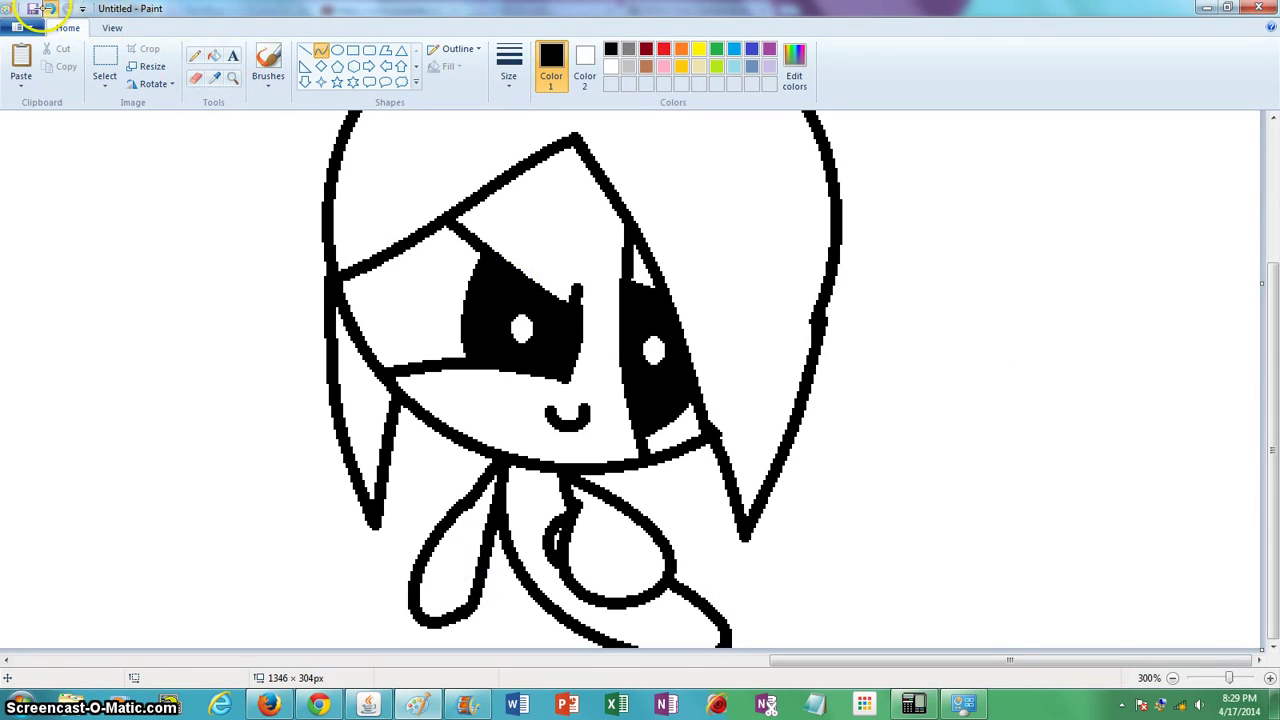
left_click(48, 9)
left_click(48, 9)
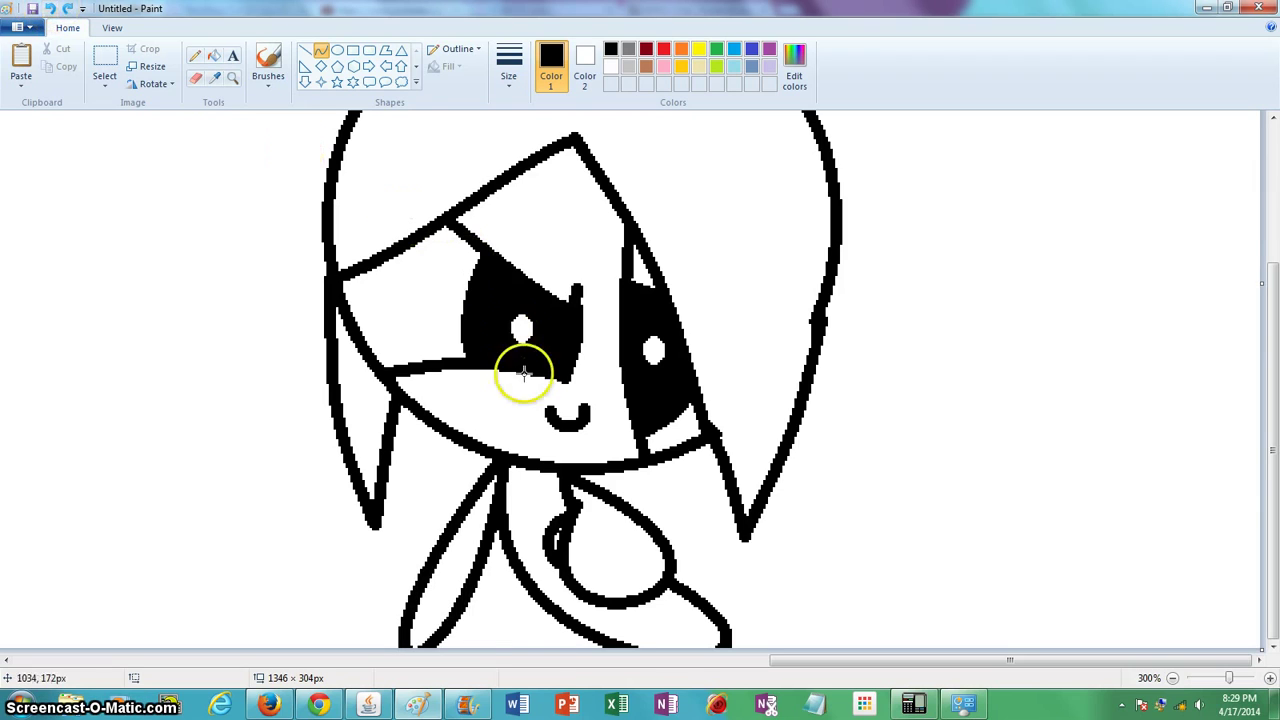
Draw two short curves from the body's outer edge, about 15 by 6 px to the small oval and 26 by 21 px to the arm loop
left_click_drag(514, 556, 551, 543)
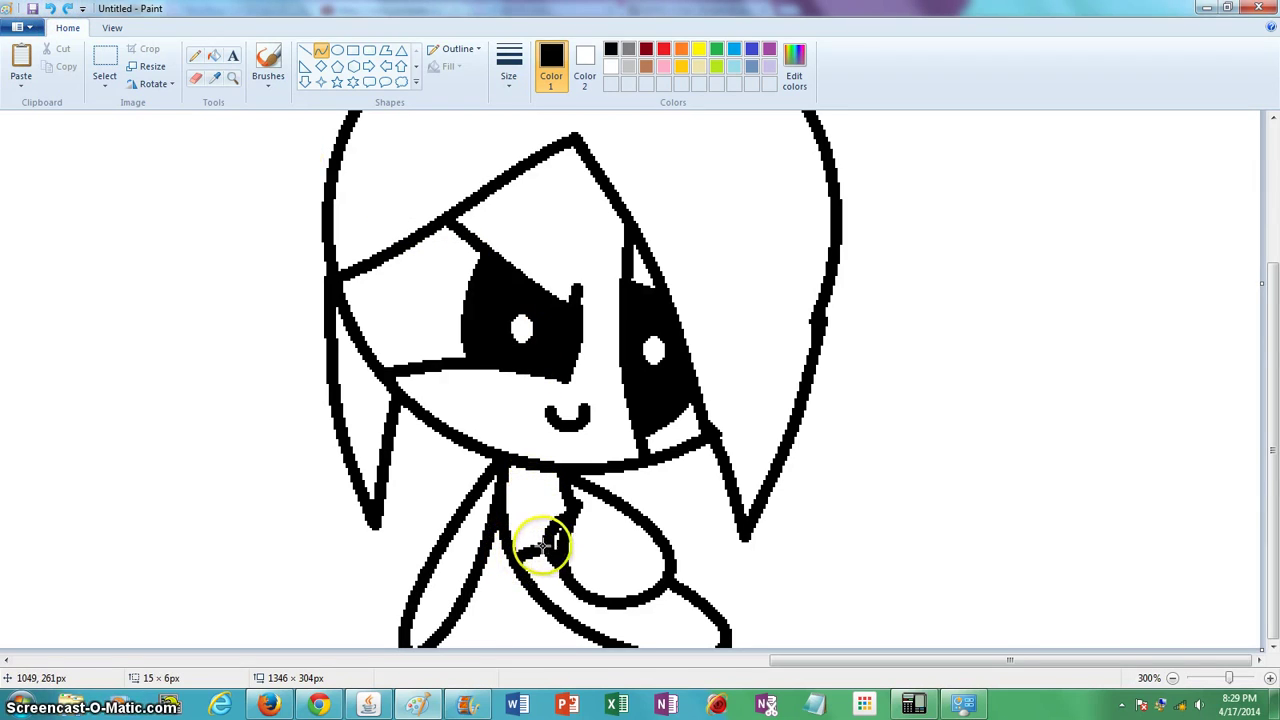
mouse_move(600, 632)
left_mouse_down()
mouse_move(660, 586)
mouse_move(640, 610)
left_mouse_up()
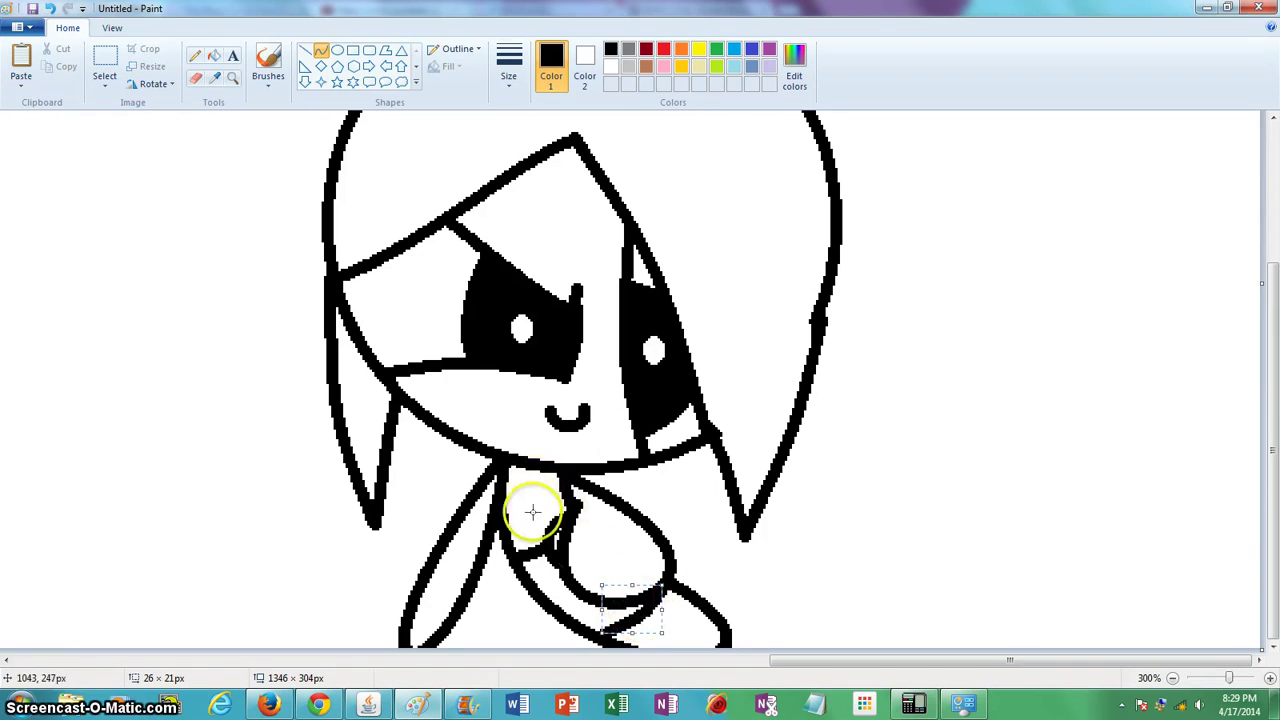
left_click(196, 55)
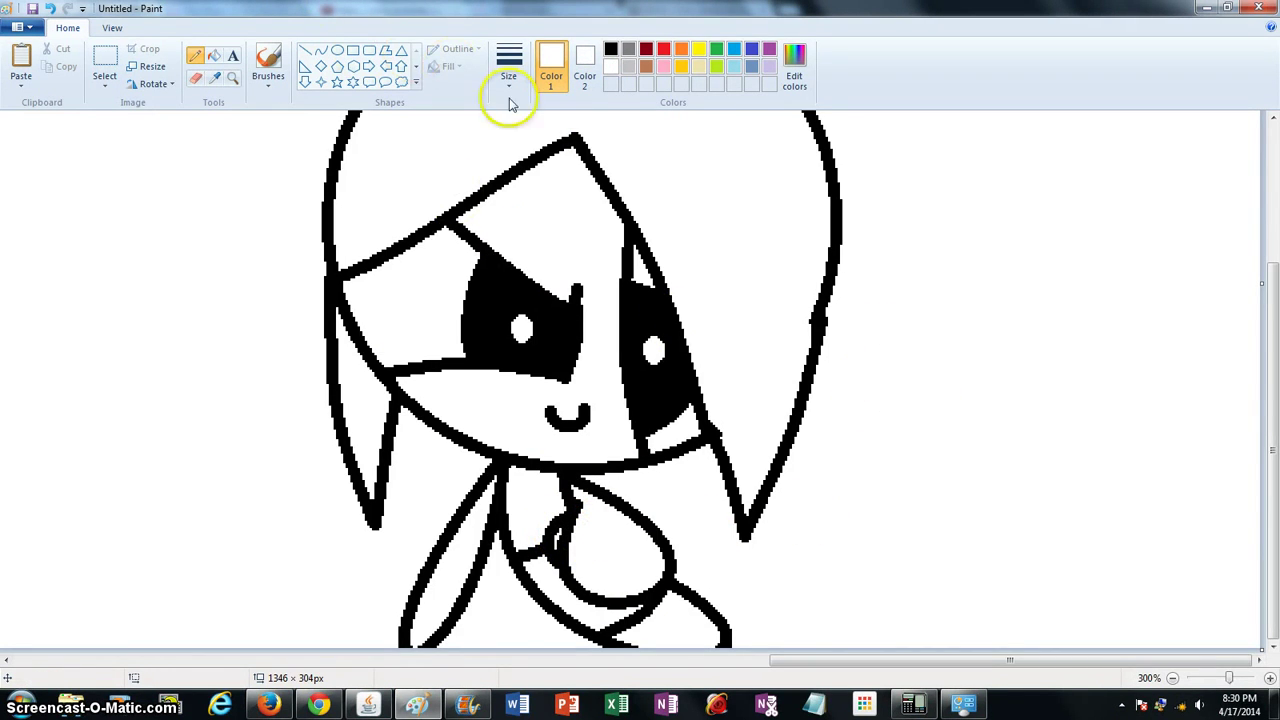
Add black clothing lines on the upper chest, including a collar line and a vertical line about 3 by 17 px, and erase the stray dot
left_click(320, 50)
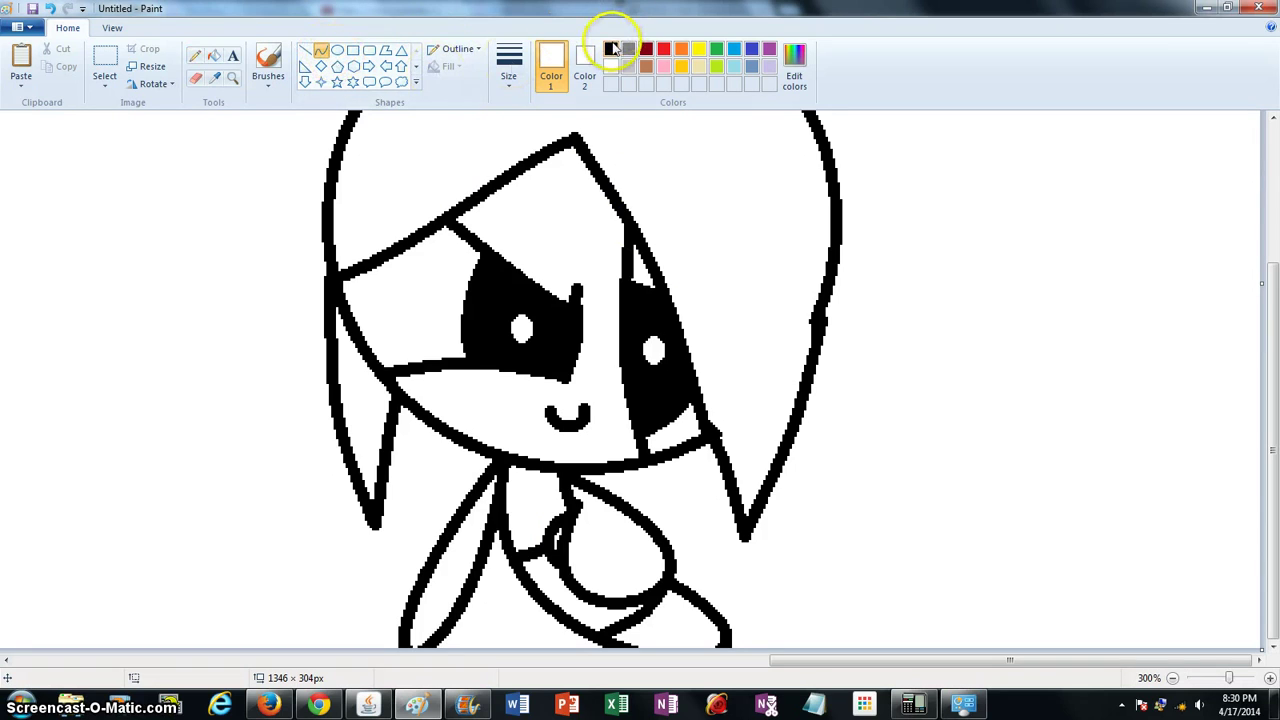
left_click(612, 50)
mouse_move(490, 493)
left_mouse_down()
mouse_move(531, 520)
mouse_move(560, 474)
mouse_move(563, 485)
mouse_move(536, 490)
left_mouse_up()
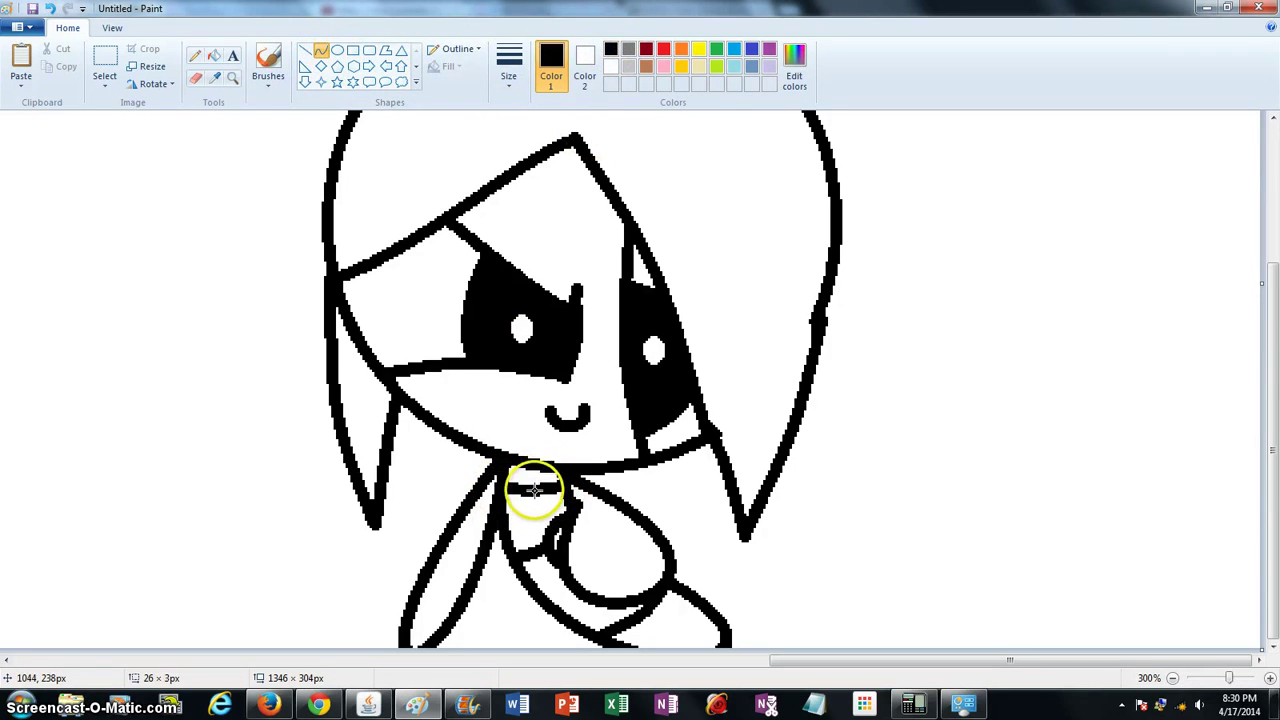
left_click(534, 487)
left_click_drag(511, 532, 542, 530)
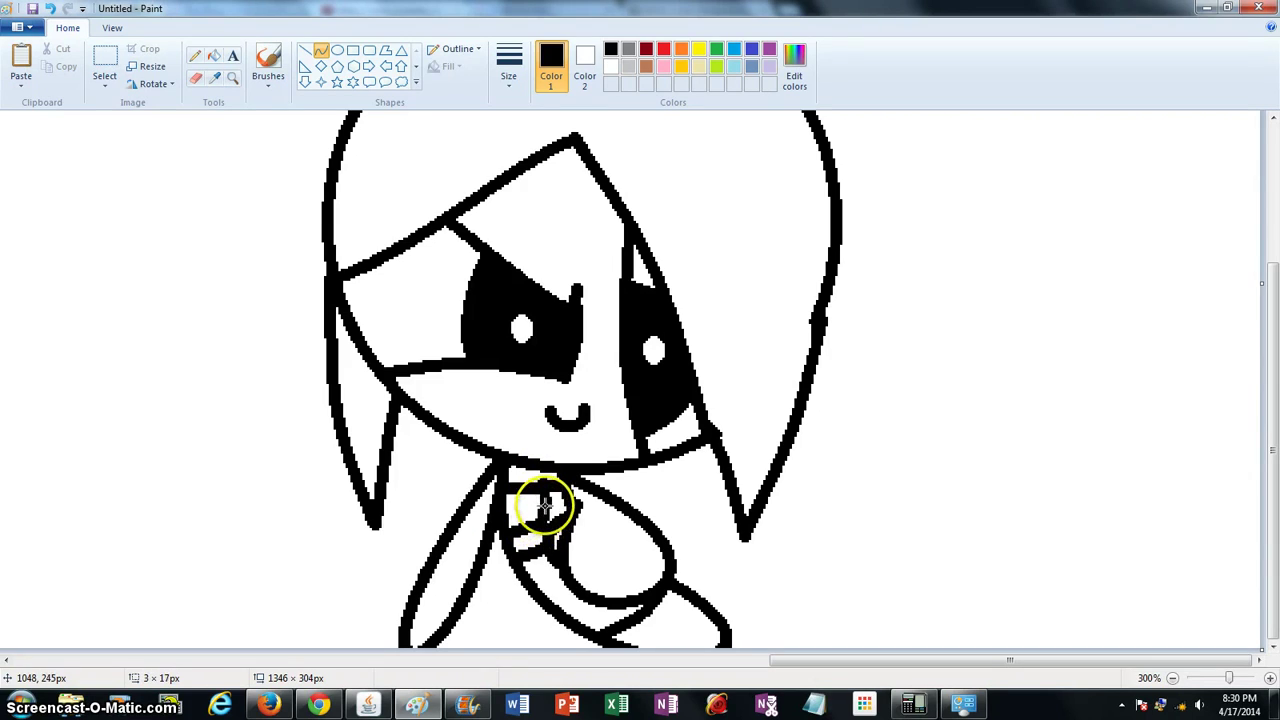
left_click(798, 508)
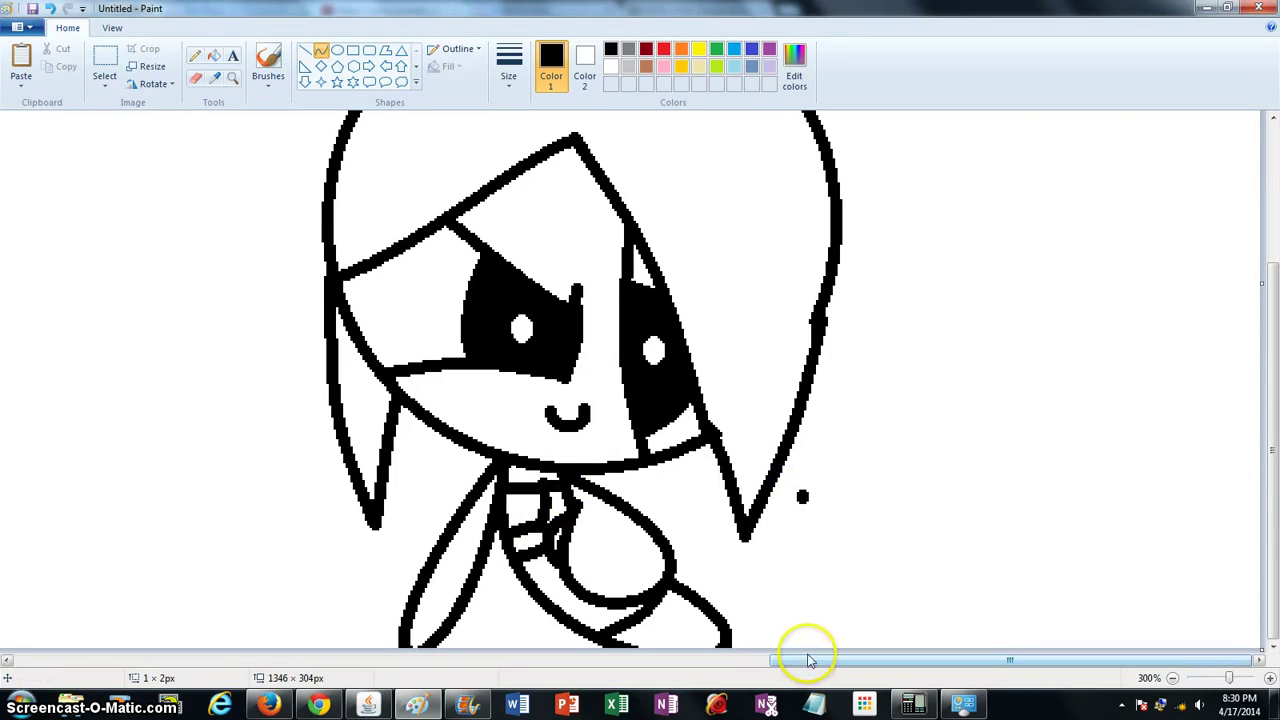
left_click(196, 80)
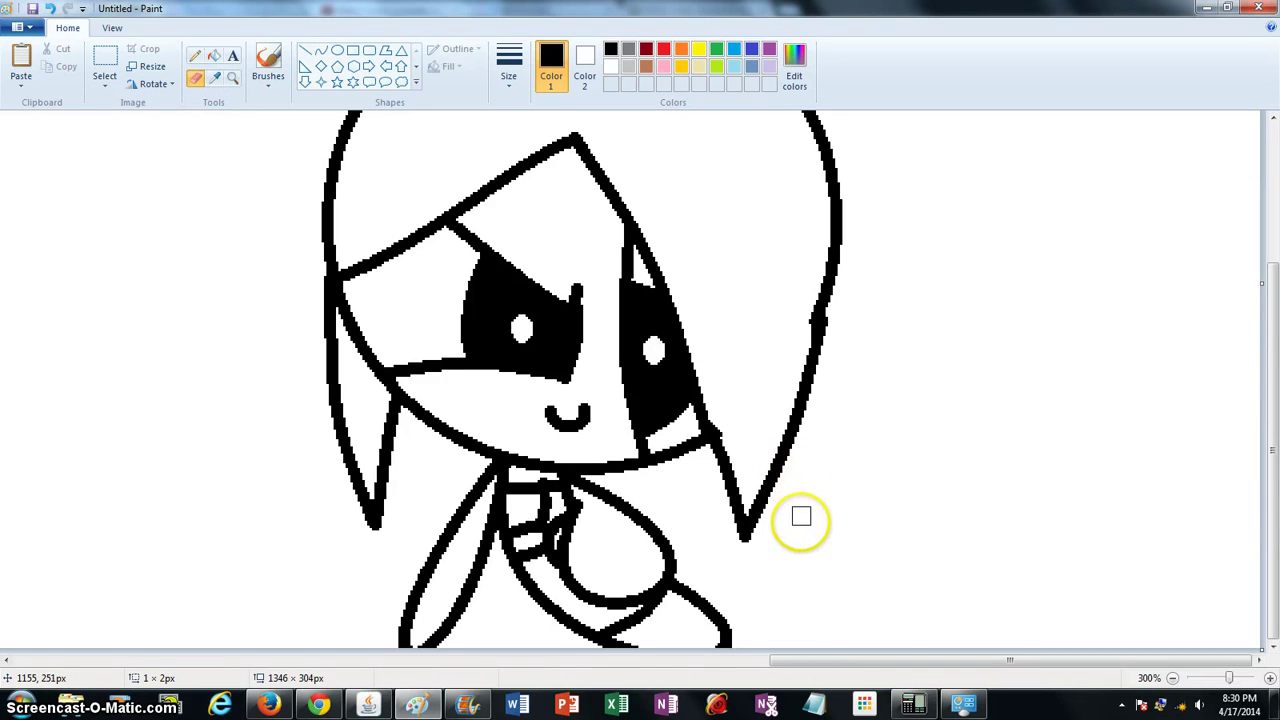
mouse_move(907, 667)
left_mouse_down()
mouse_move(657, 641)
mouse_move(129, 534)
mouse_move(961, 718)
left_mouse_up()
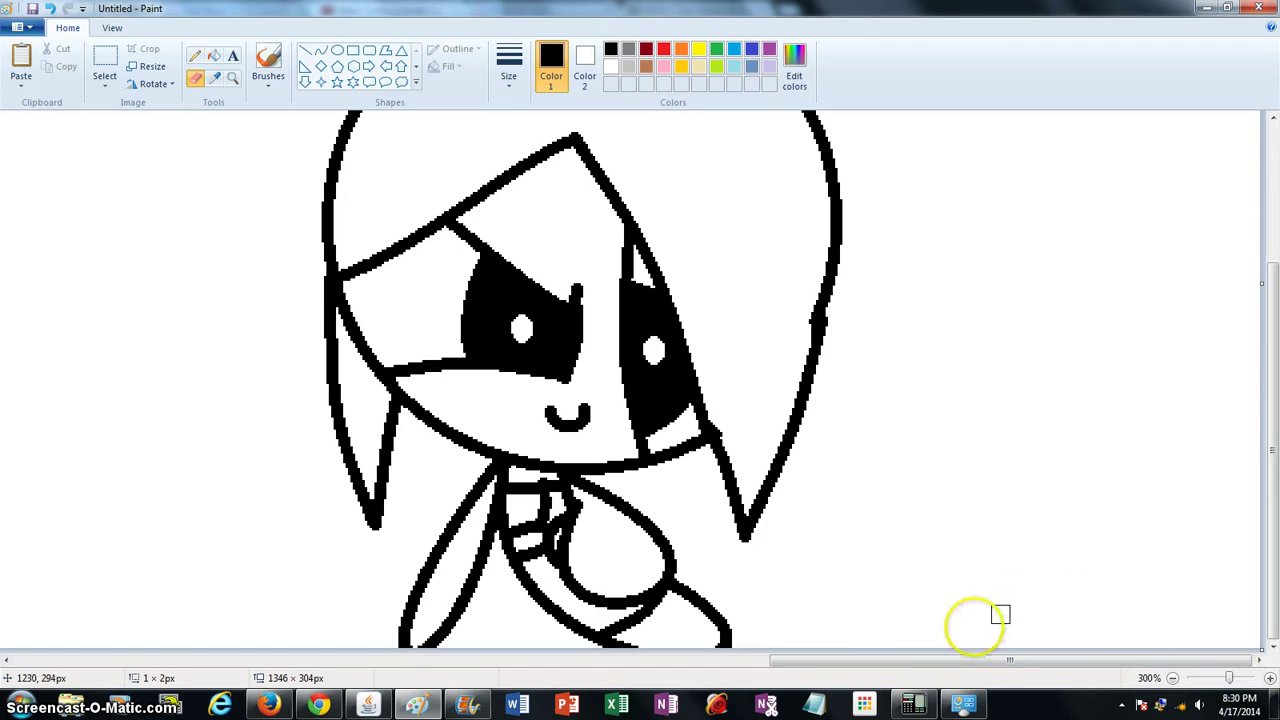
Draw a peaked fringe inside the empty head circle, with one curve rising from the left outline and another about 53 by 85 px descending from the peak
mouse_move(954, 658)
left_mouse_down()
mouse_move(706, 667)
mouse_move(355, 636)
left_mouse_up()
left_click(321, 51)
left_click_drag(110, 270, 340, 125)
left_click(218, 207)
left_click(341, 126)
left_click(463, 171)
mouse_move(335, 125)
left_mouse_down()
mouse_move(457, 208)
mouse_move(460, 328)
left_mouse_up()
left_click_drag(403, 283, 417, 214)
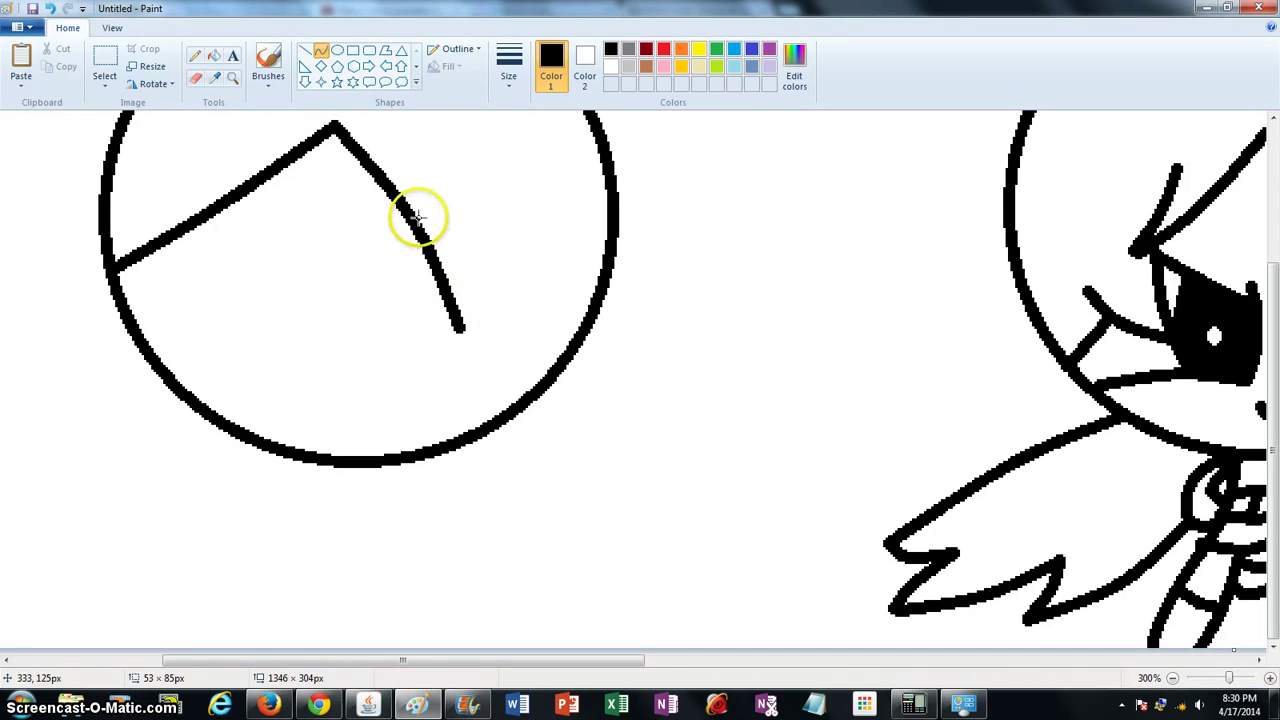
Add a short upturned curve to the fringe's end and a pointed hair lock past the head's right side, its inner edge about 49 by 81 px
left_click_drag(460, 330, 490, 285)
left_click(602, 230)
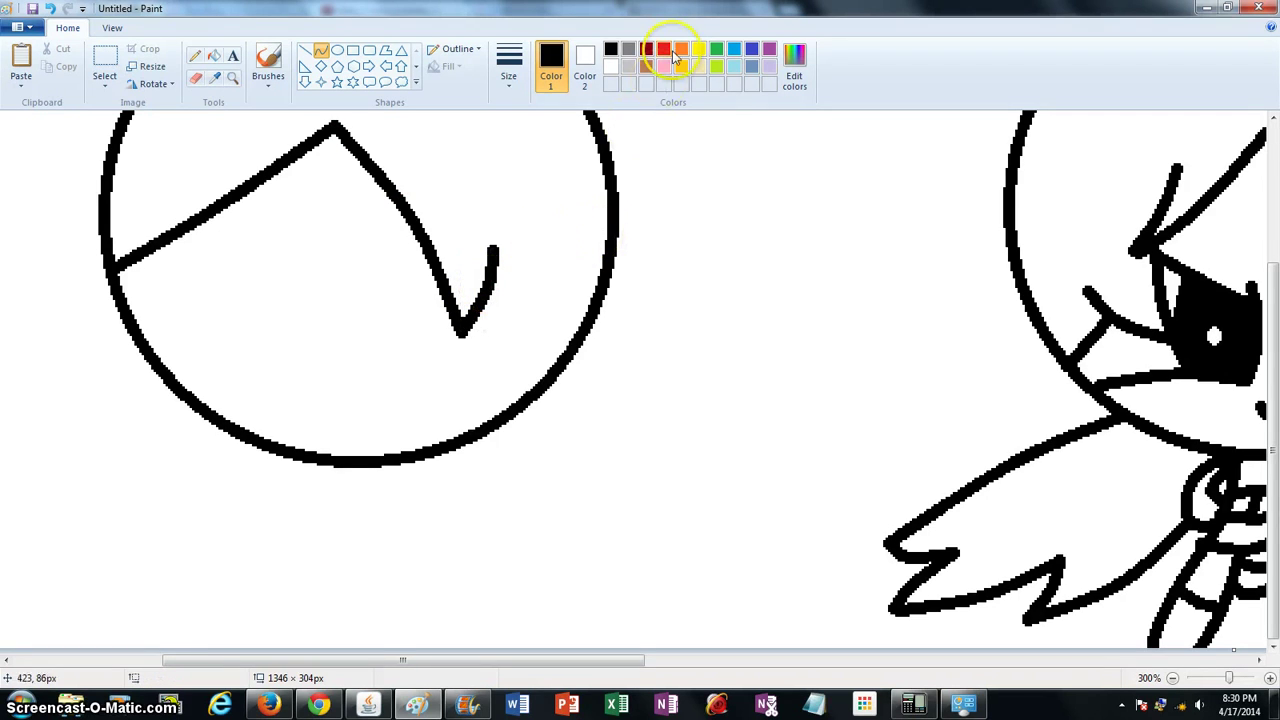
left_click_drag(491, 271, 615, 470)
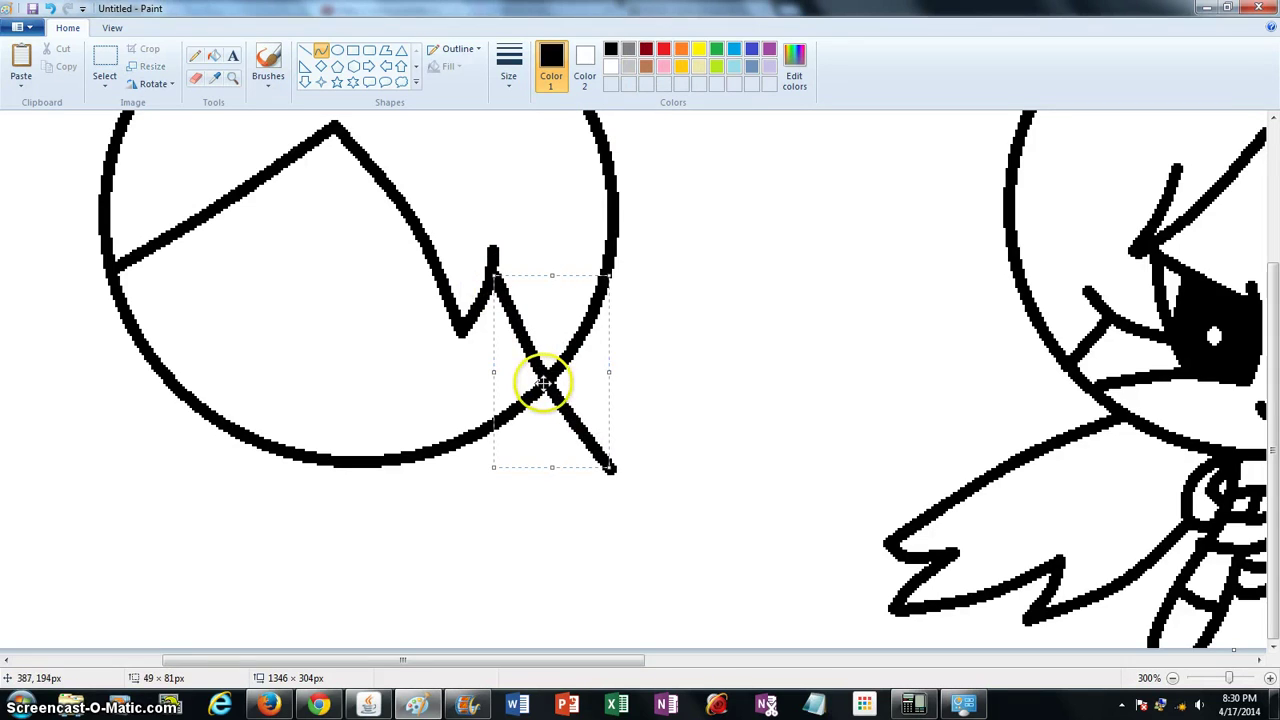
left_click_drag(600, 118, 610, 462)
mouse_move(614, 300)
left_mouse_down()
mouse_move(617, 271)
mouse_move(665, 208)
mouse_move(636, 310)
left_mouse_up()
left_click(757, 231)
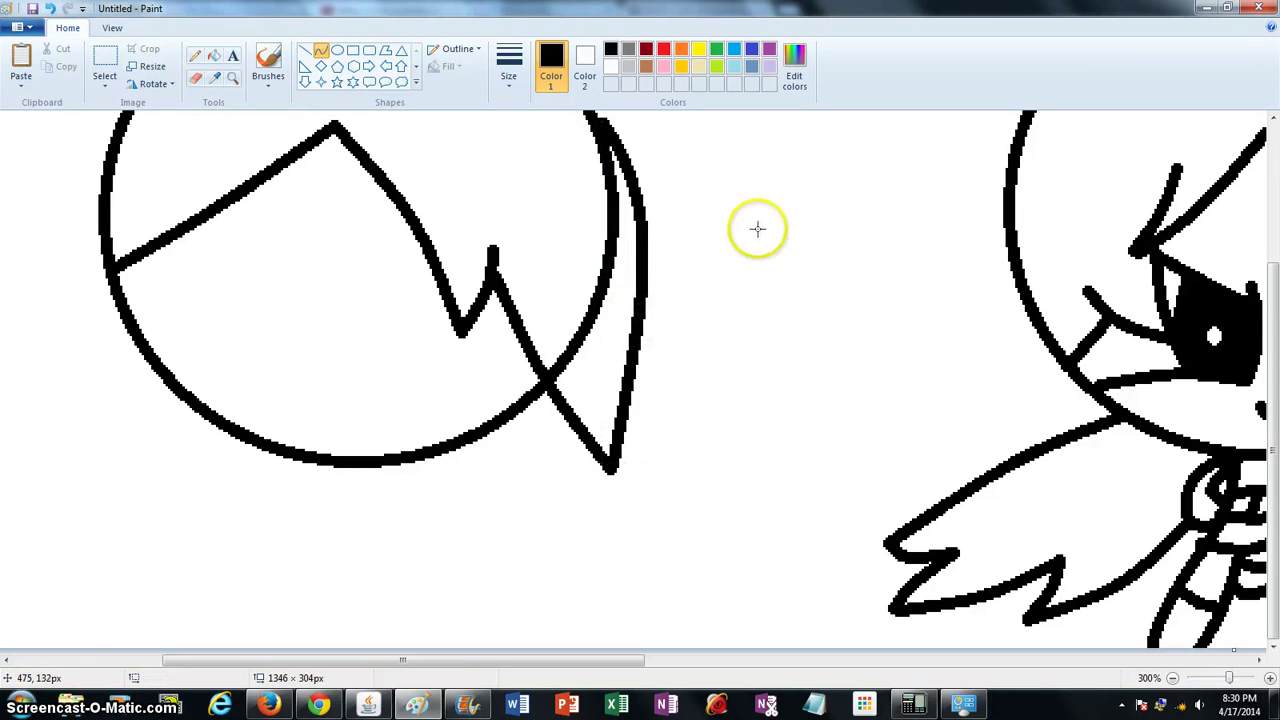
Break the head outline at both ends of the hair lock with a white pencil and fill the enclosed outline segment white
left_click(195, 55)
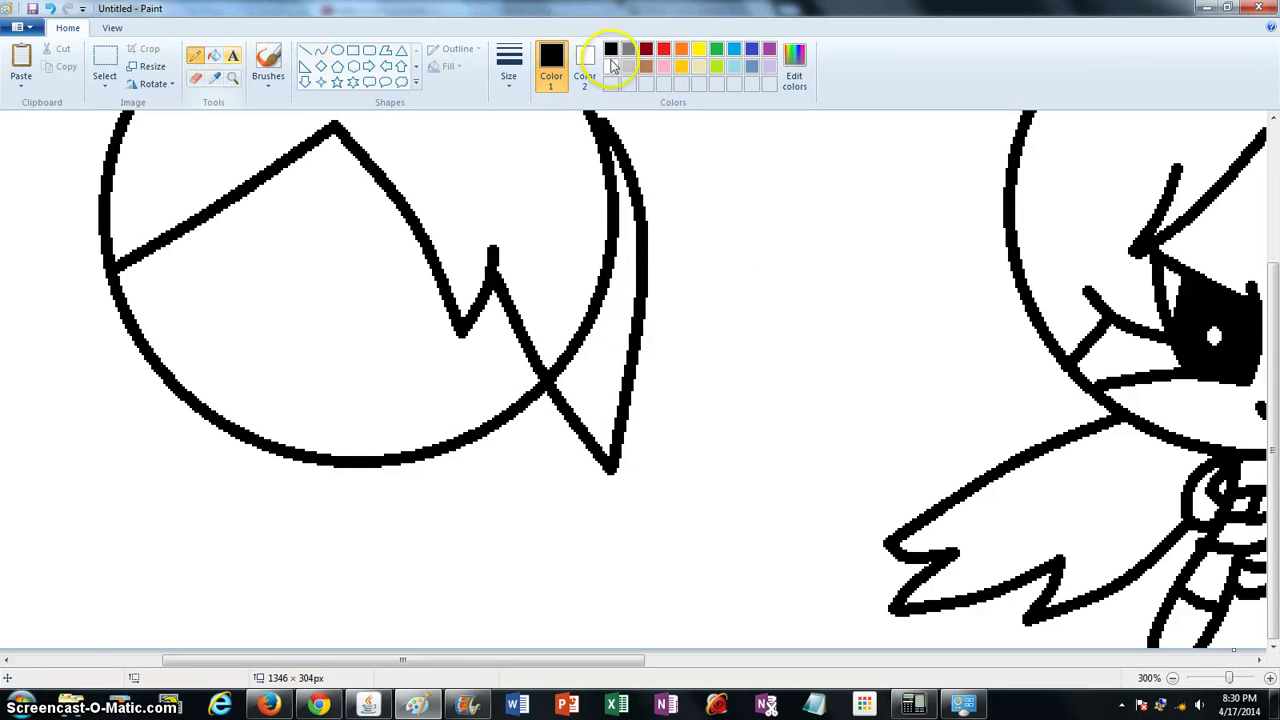
left_click_drag(589, 149, 605, 140)
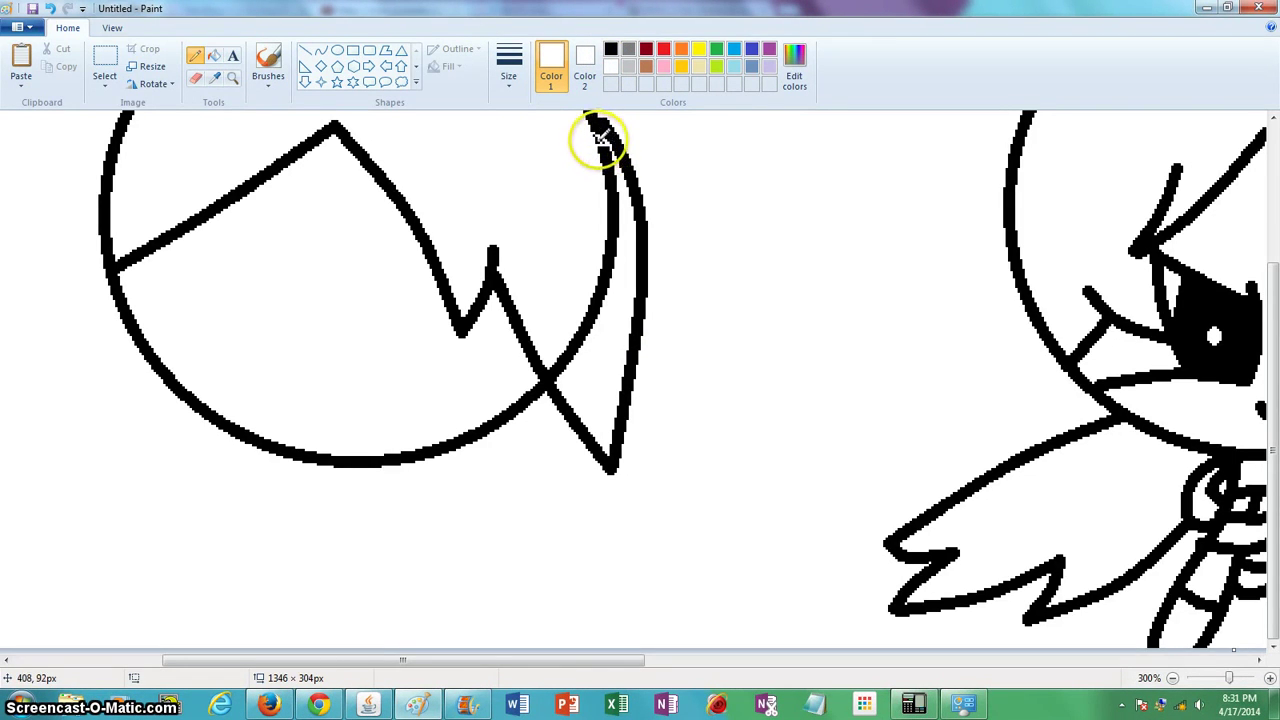
left_click_drag(592, 135, 599, 145)
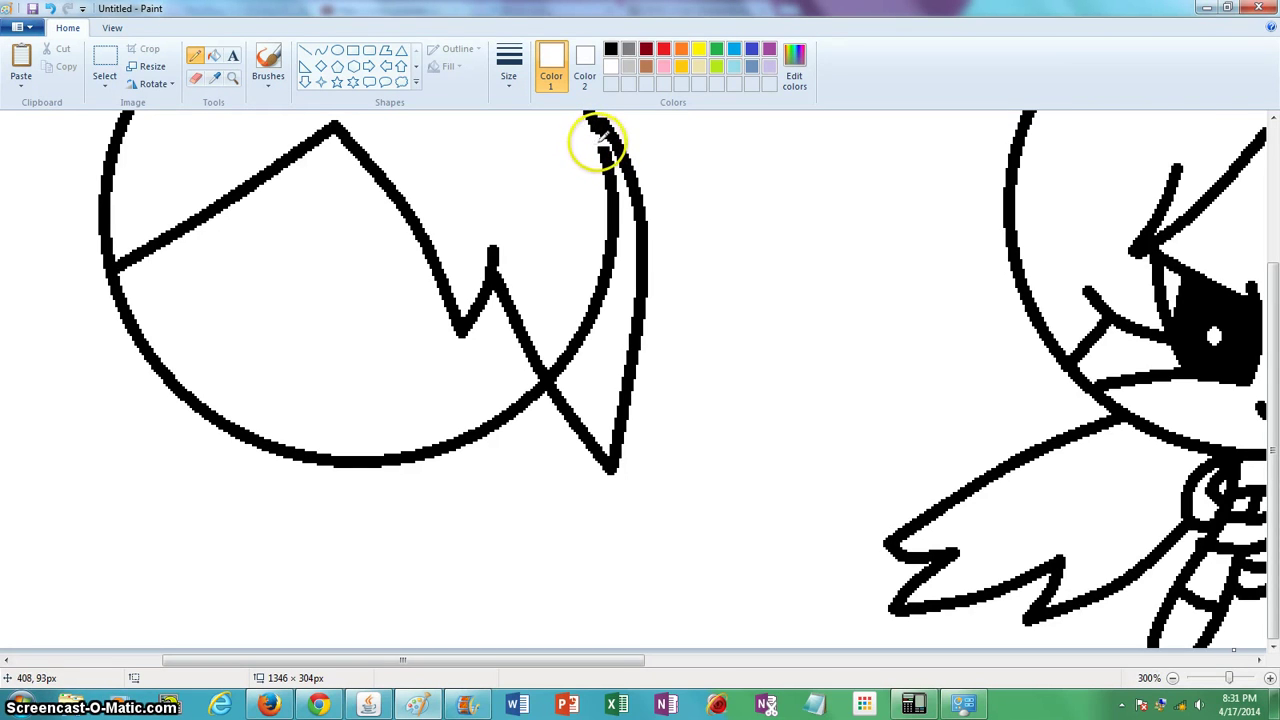
key("ctrl+z")
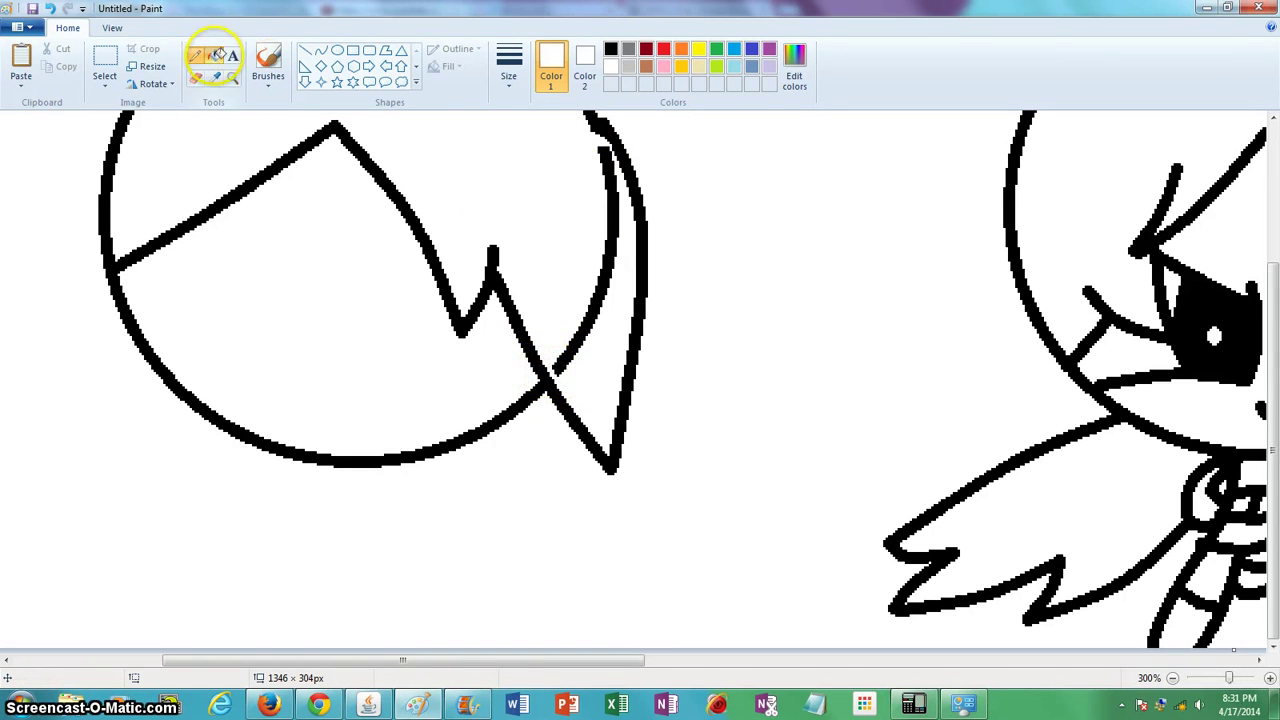
left_click(214, 55)
left_click(609, 237)
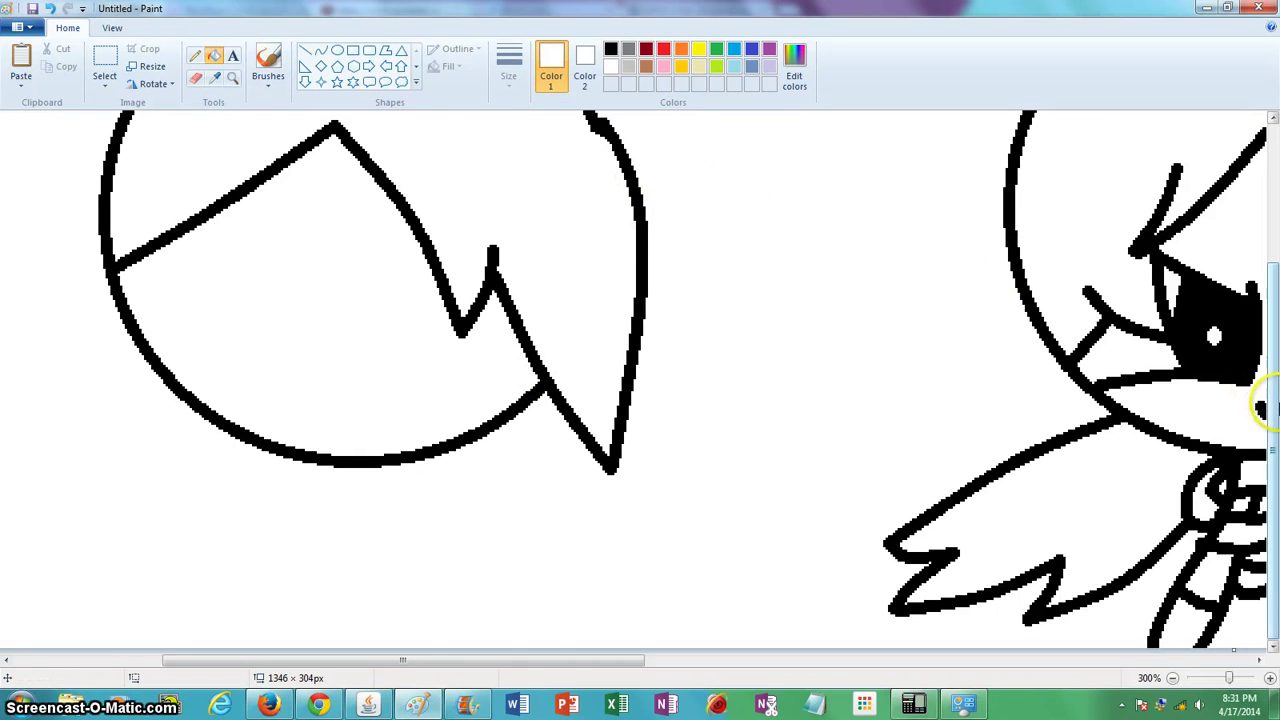
Draw a black upper eyelid curve descending from the fringe's left side to a small upturned hook at the inner corner
left_click_drag(1272, 405, 1272, 342)
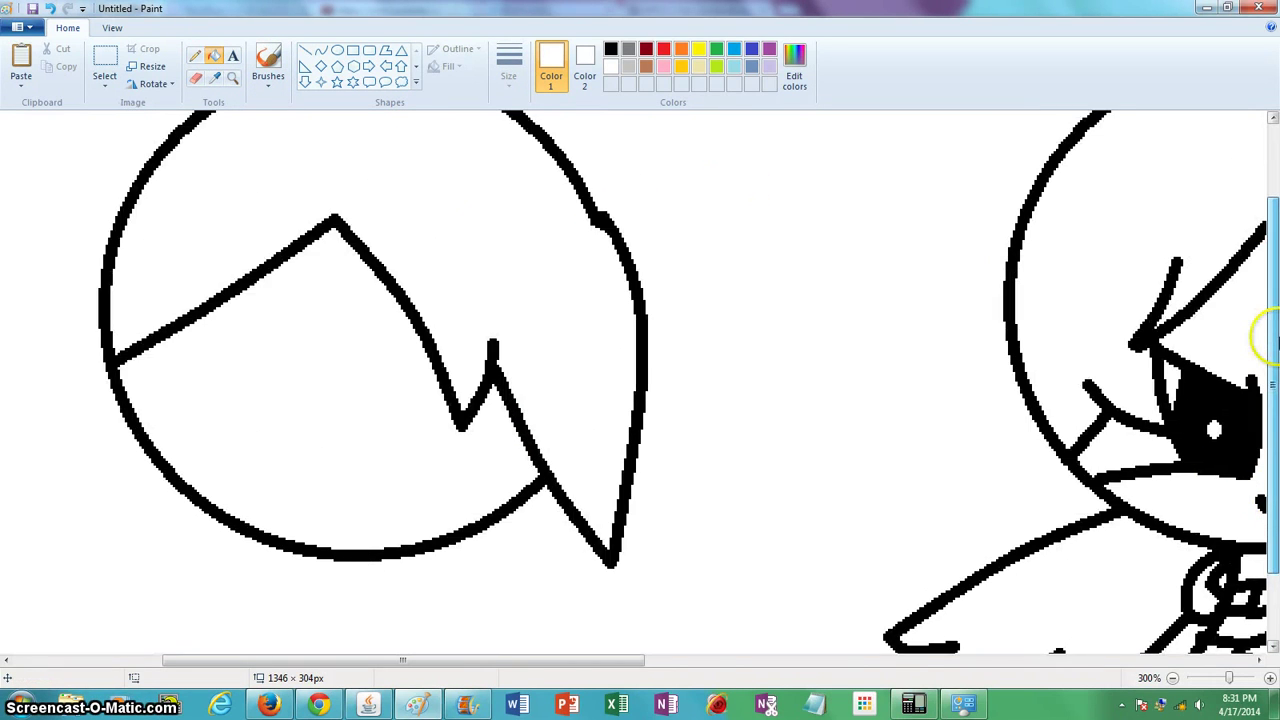
left_click(320, 50)
mouse_move(220, 300)
left_mouse_down()
mouse_move(349, 371)
mouse_move(303, 337)
mouse_move(293, 392)
mouse_move(328, 410)
left_mouse_up()
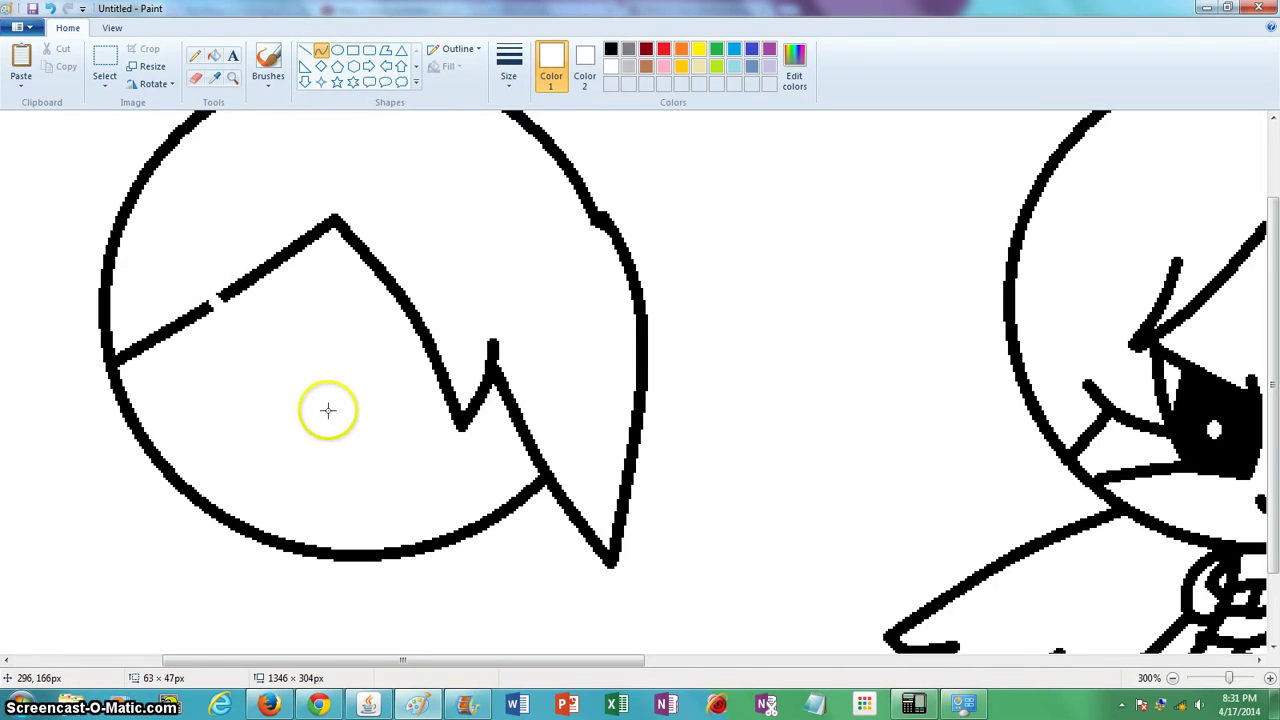
left_click(610, 50)
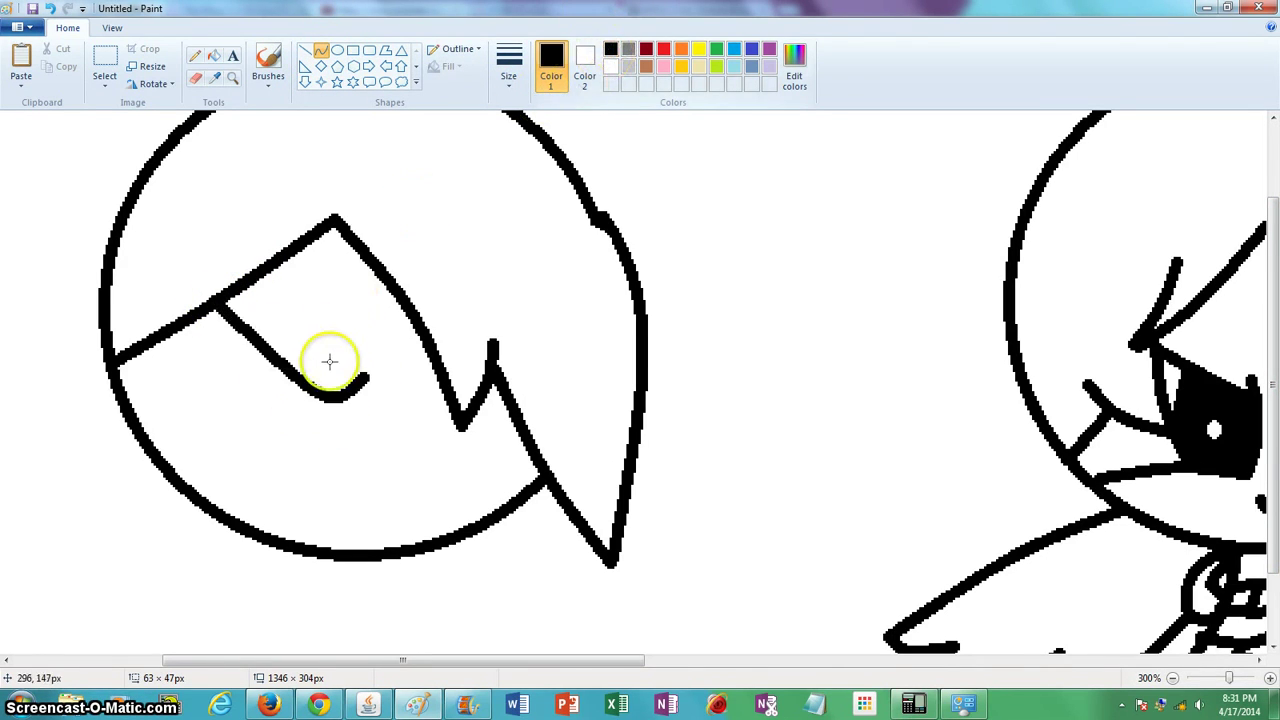
left_click_drag(177, 457, 358, 415)
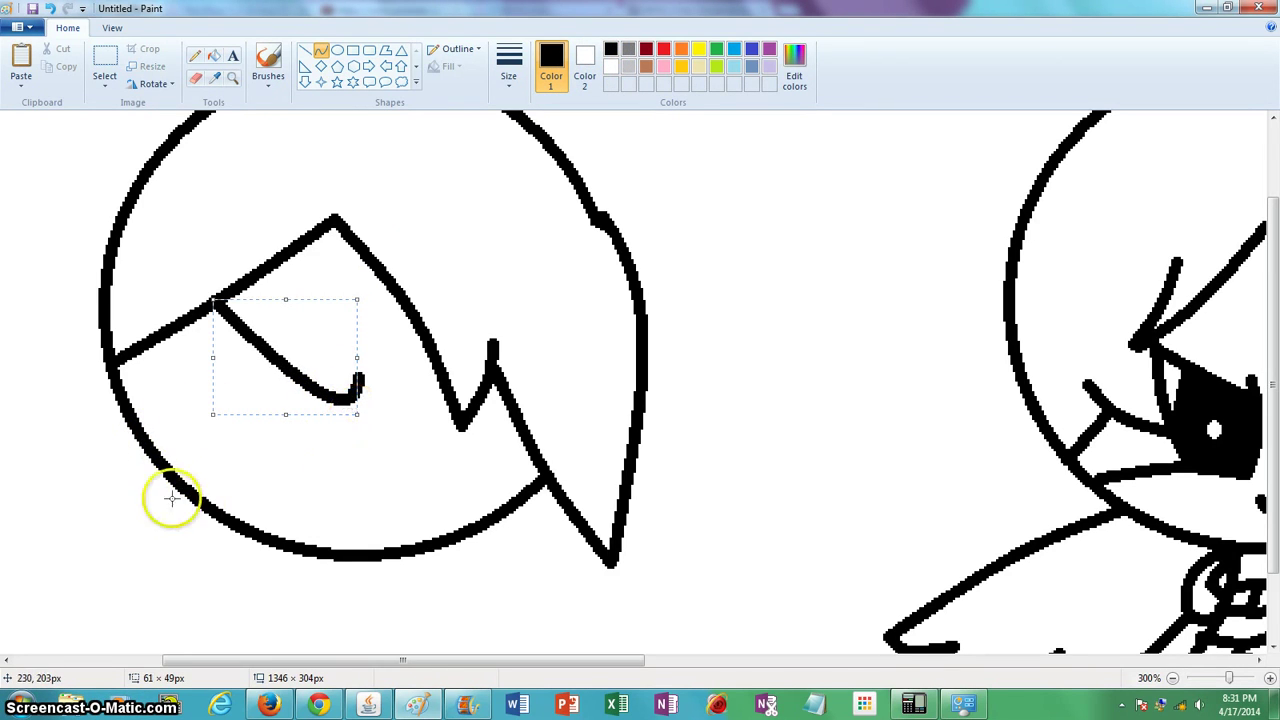
Draw a lower eyelid curve from the head's left outline and close the inner eye corner with a short curve about 8 by 25 px
left_click_drag(143, 432, 271, 432)
left_click_drag(357, 380, 353, 433)
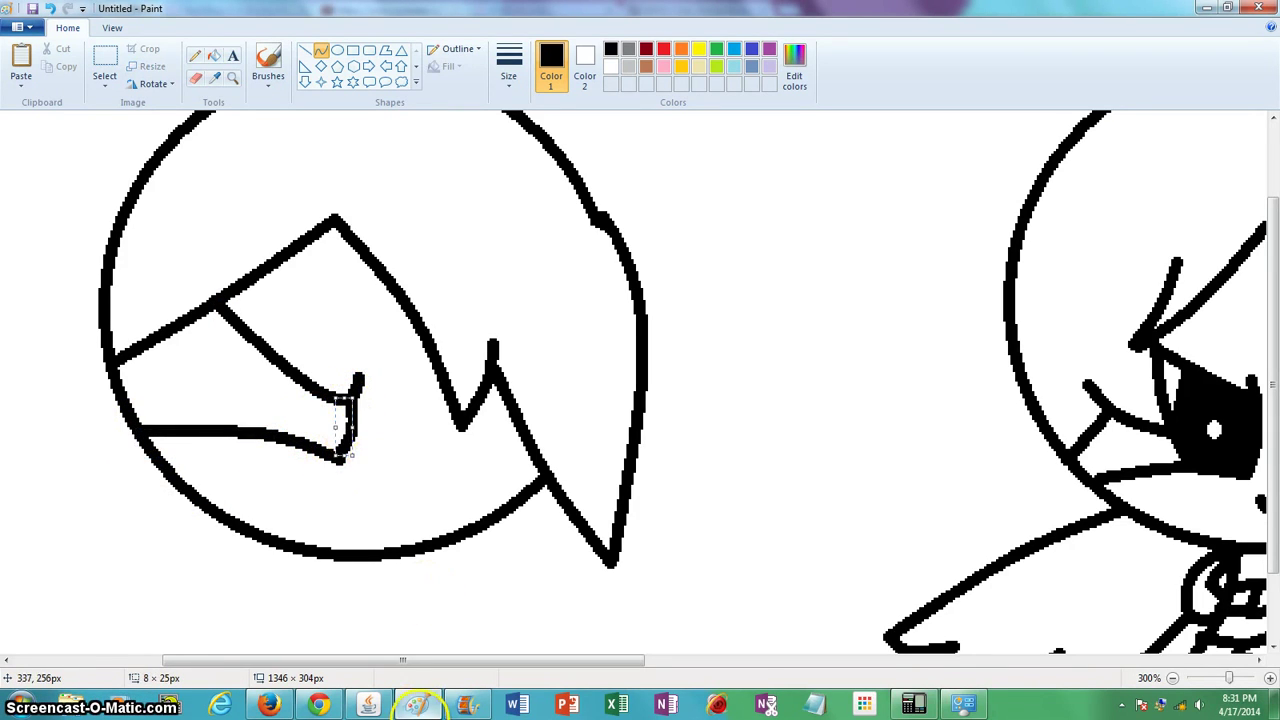
mouse_move(376, 705)
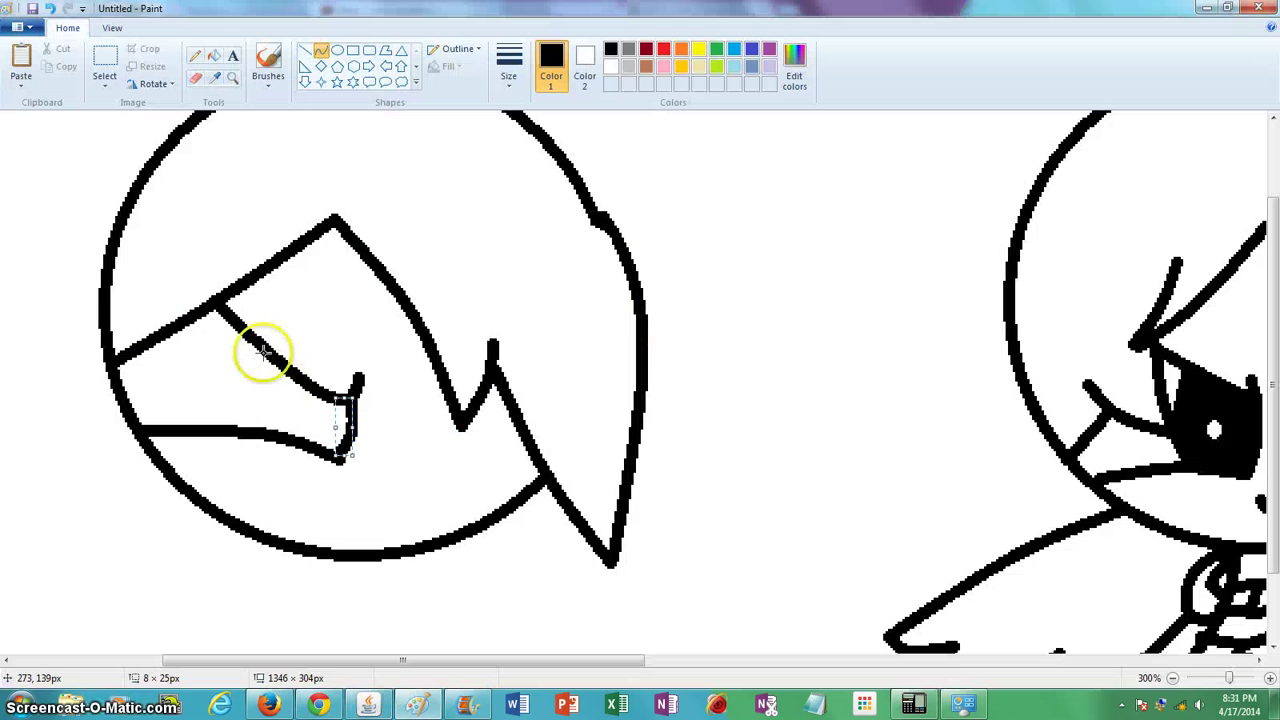
Draw the iris edge between the eyelids, about 10 by 32 px, and a round highlight about 14 px across near the inner corner
mouse_move(257, 342)
left_mouse_down()
mouse_move(262, 418)
mouse_move(250, 430)
left_mouse_up()
left_click_drag(249, 370, 239, 368)
left_click_drag(246, 415, 240, 421)
left_click(338, 51)
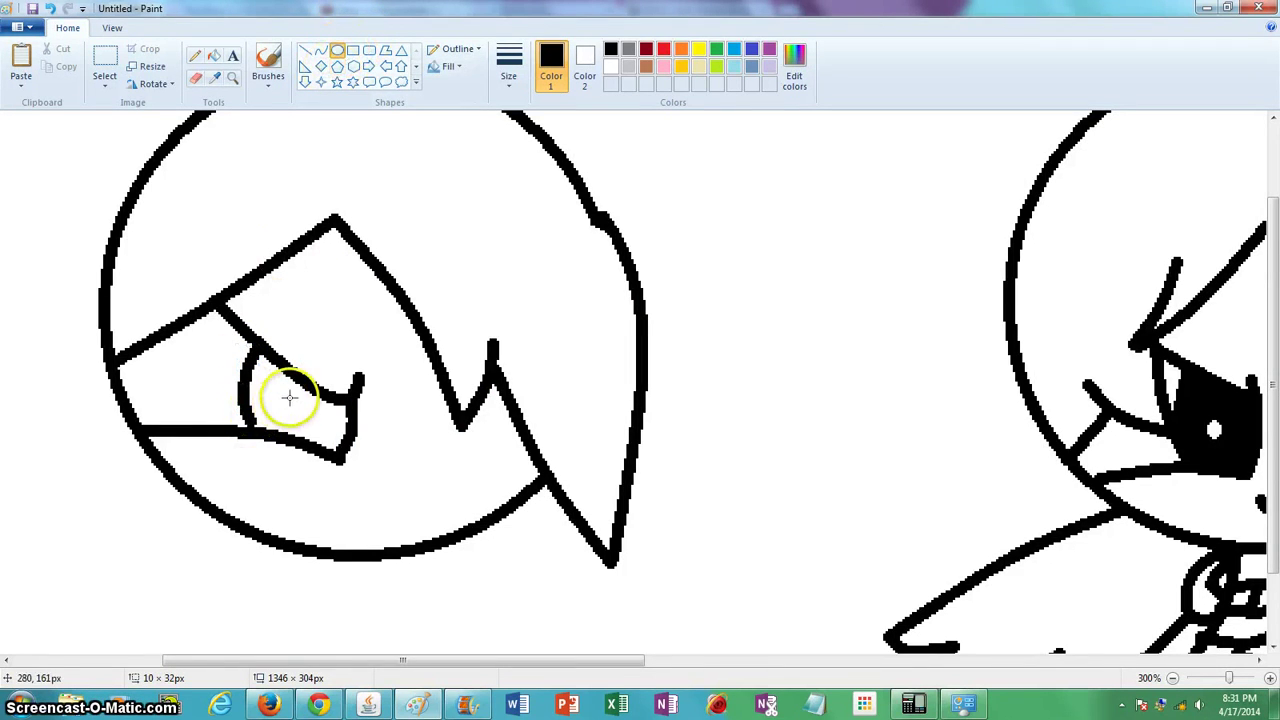
left_click_drag(290, 395, 257, 428)
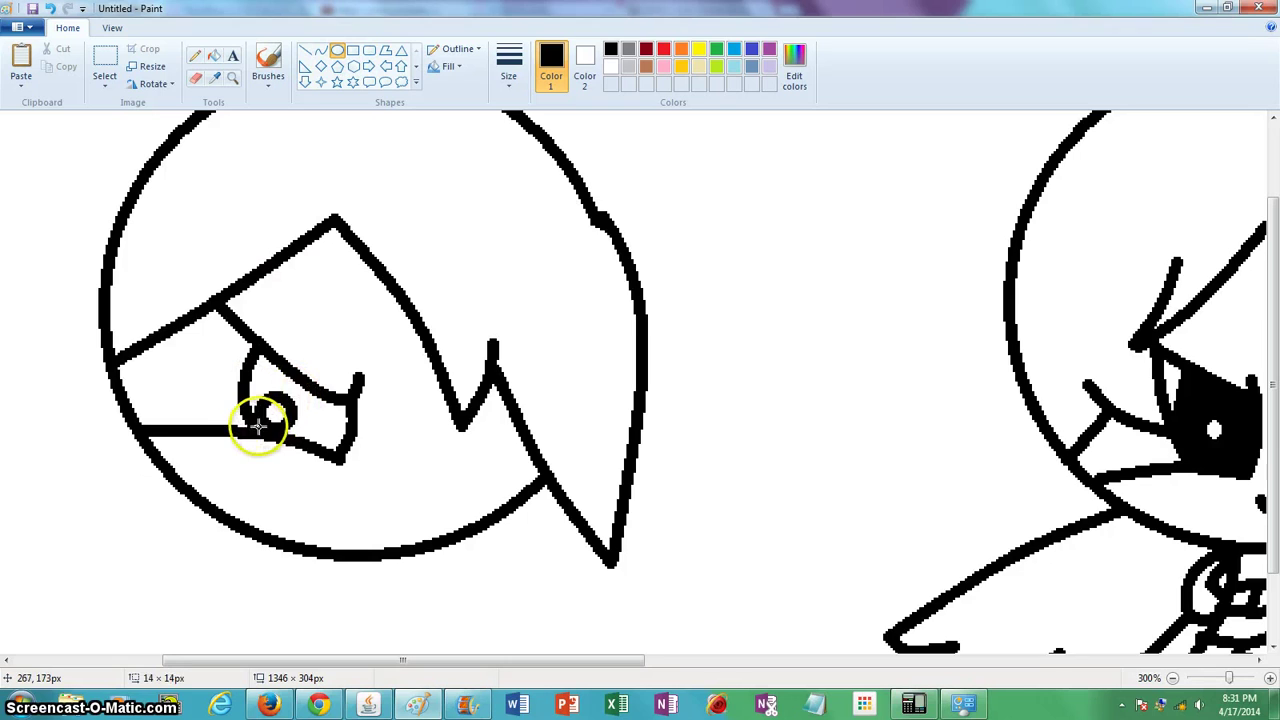
left_click_drag(274, 414, 307, 418)
left_click(436, 423)
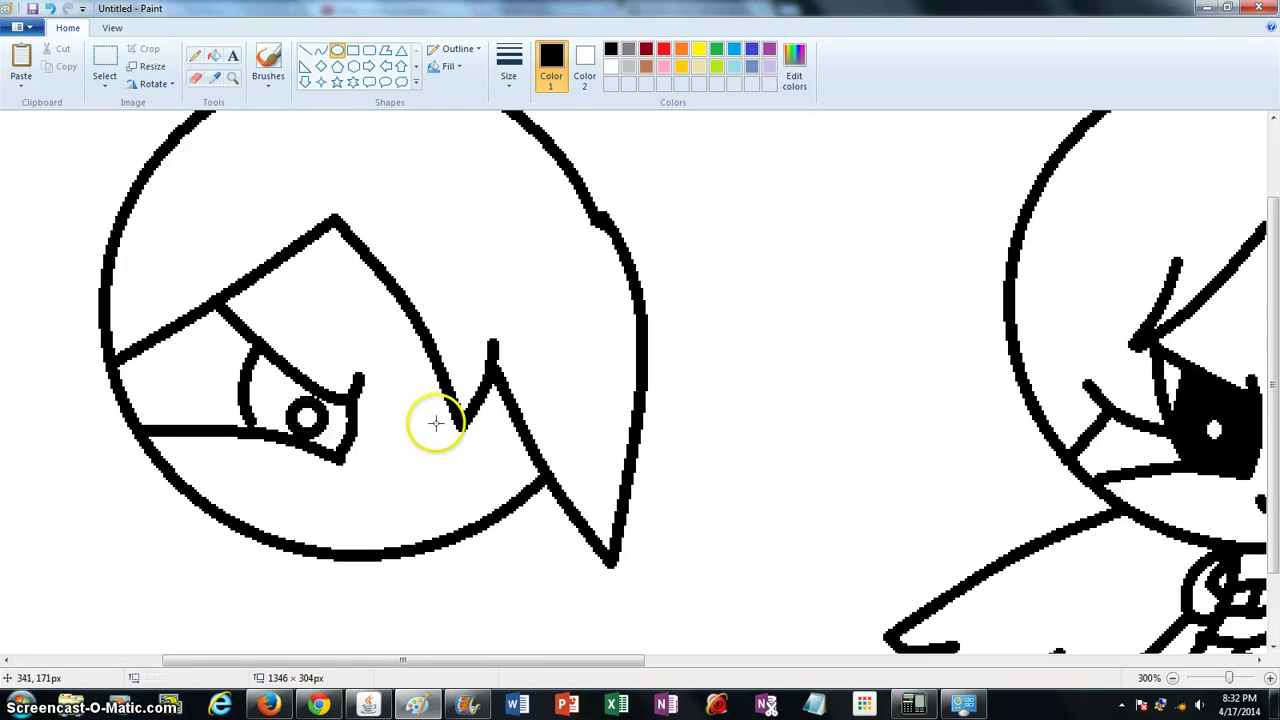
Fill the iris black around the round highlight and touch up the leftover white specks below the upper eyelid with a black pencil
left_click(218, 56)
left_click(333, 447)
left_click(340, 432)
left_click(329, 417)
left_click(277, 391)
left_click(237, 80)
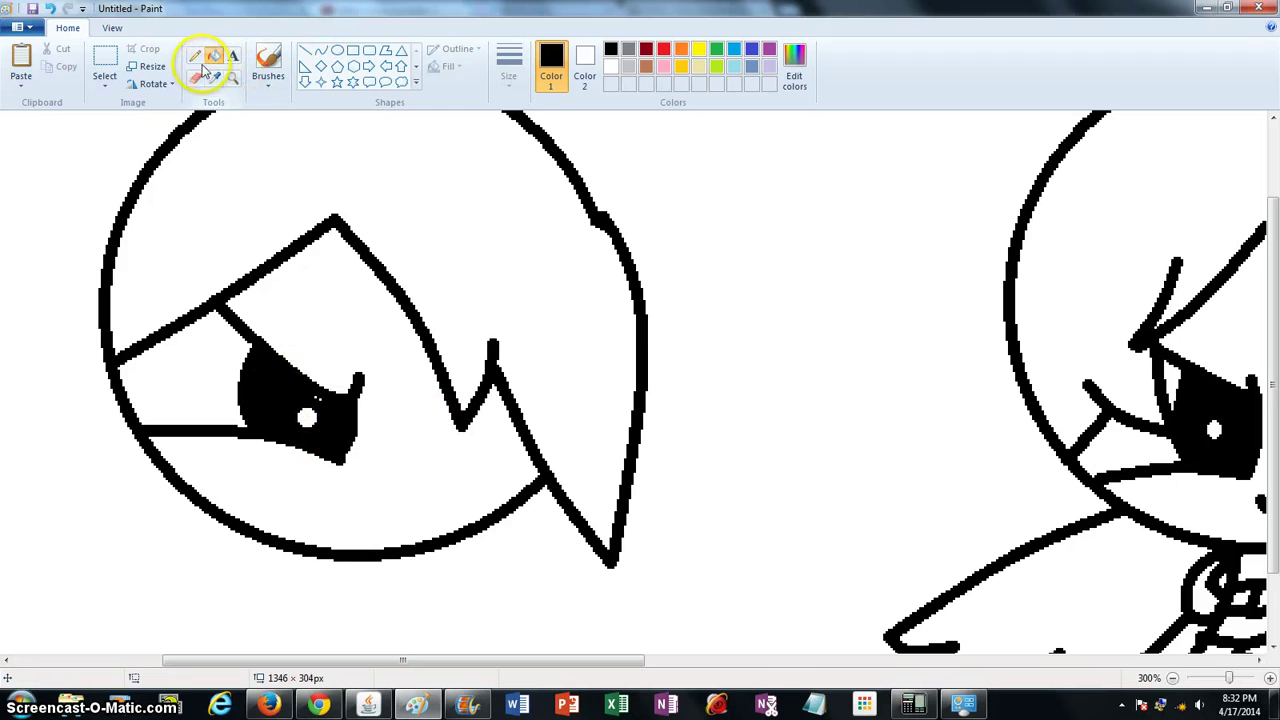
left_click(193, 57)
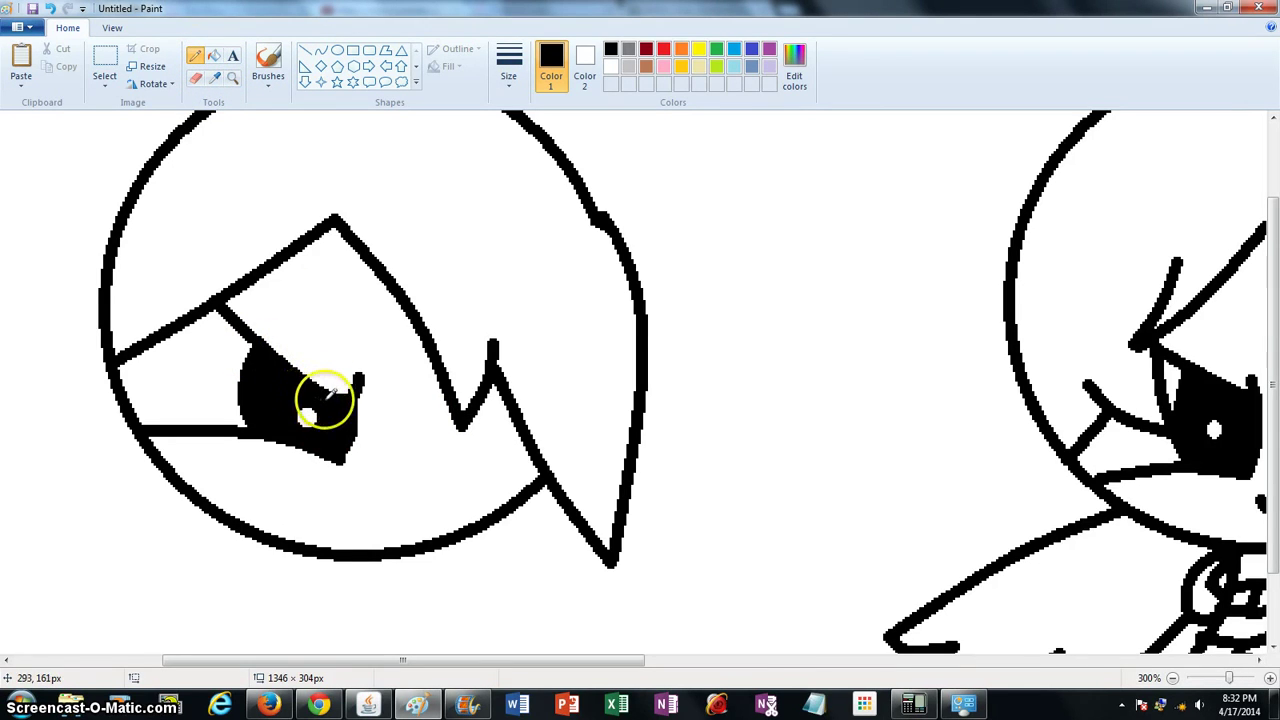
Draw a small smile curve below the eye and outline the second eye under the fringe with a lower lid and curved inner edge
left_click(320, 50)
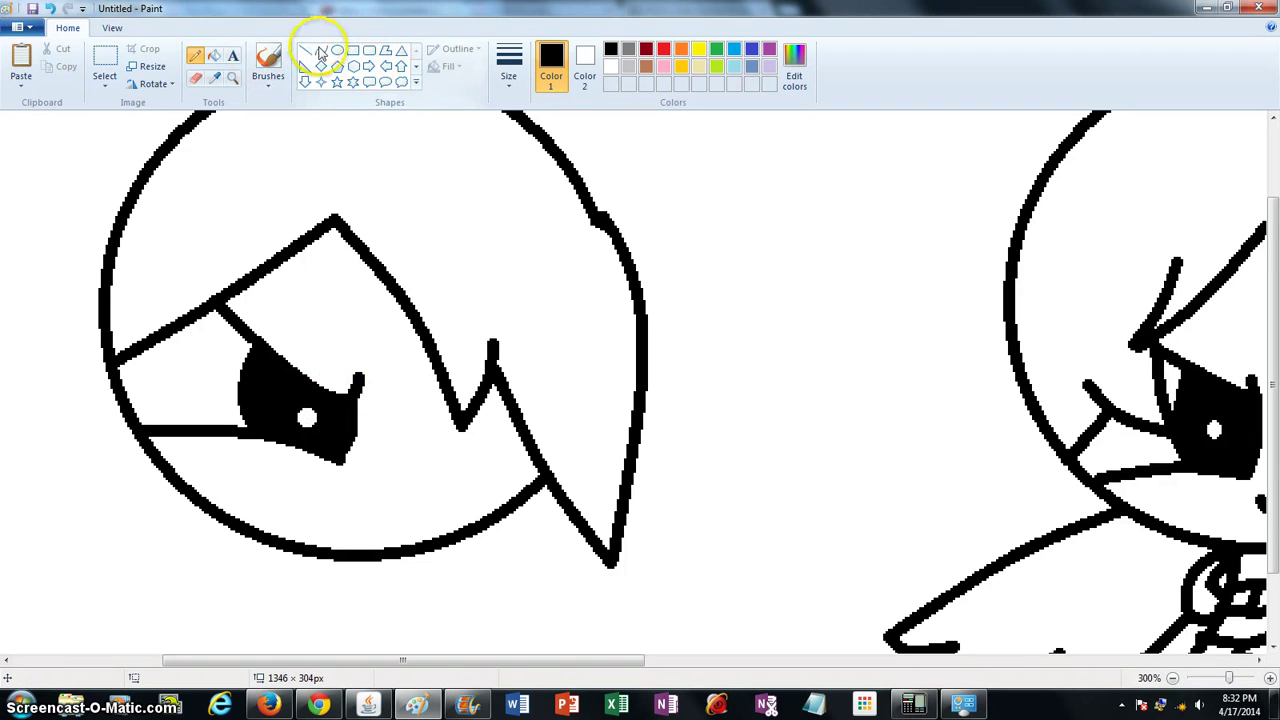
mouse_move(344, 486)
left_mouse_down()
mouse_move(380, 496)
mouse_move(355, 498)
mouse_move(371, 504)
left_mouse_up()
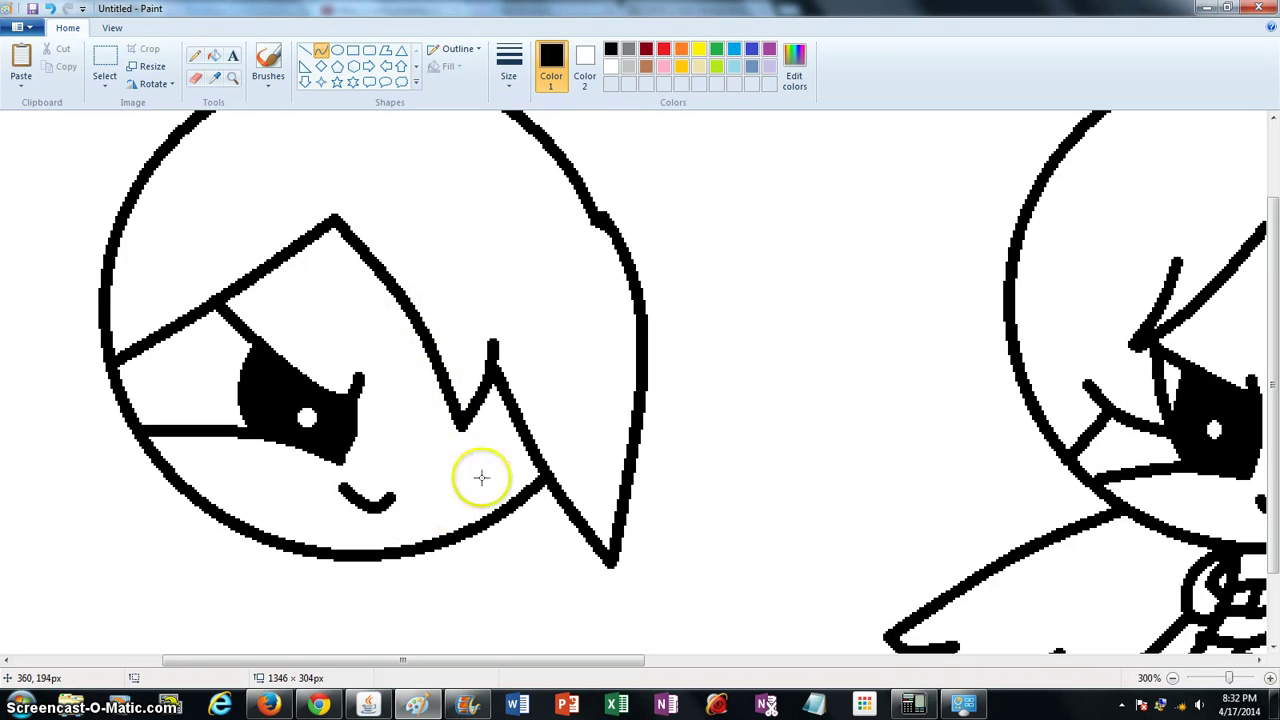
mouse_move(530, 451)
left_mouse_down()
mouse_move(396, 460)
mouse_move(448, 452)
left_mouse_up()
left_click(448, 447)
left_click_drag(411, 312, 388, 366)
left_click_drag(462, 425, 463, 441)
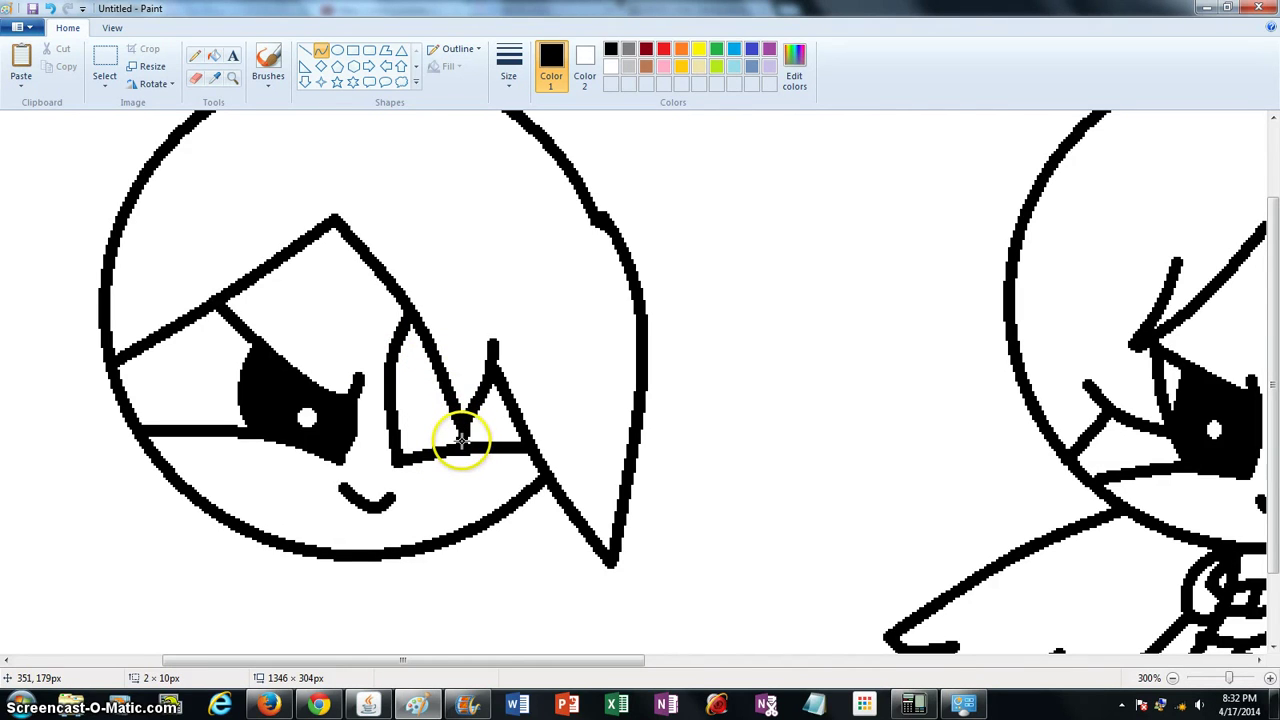
Add an oval highlight about 18 by 19 px inside the second eye and fill the surrounding eye area black
left_click(337, 50)
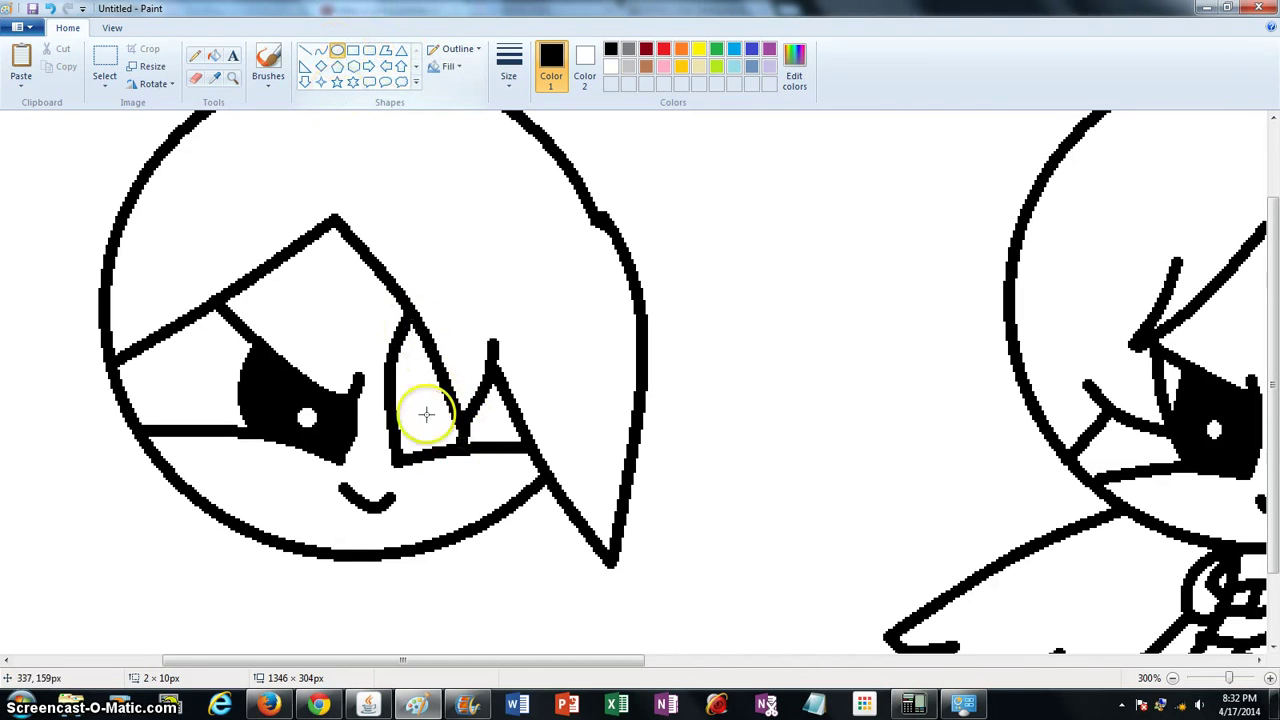
mouse_move(425, 382)
left_mouse_down()
mouse_move(380, 433)
mouse_move(418, 403)
left_mouse_up()
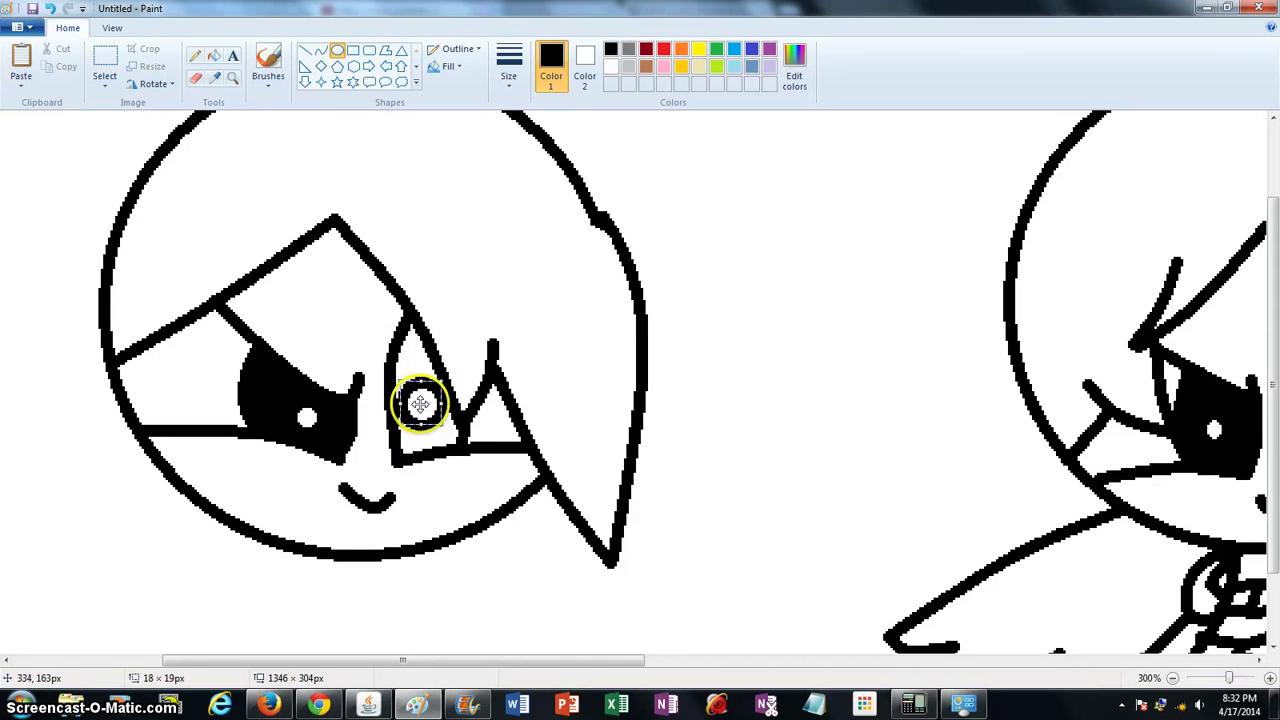
left_click(207, 55)
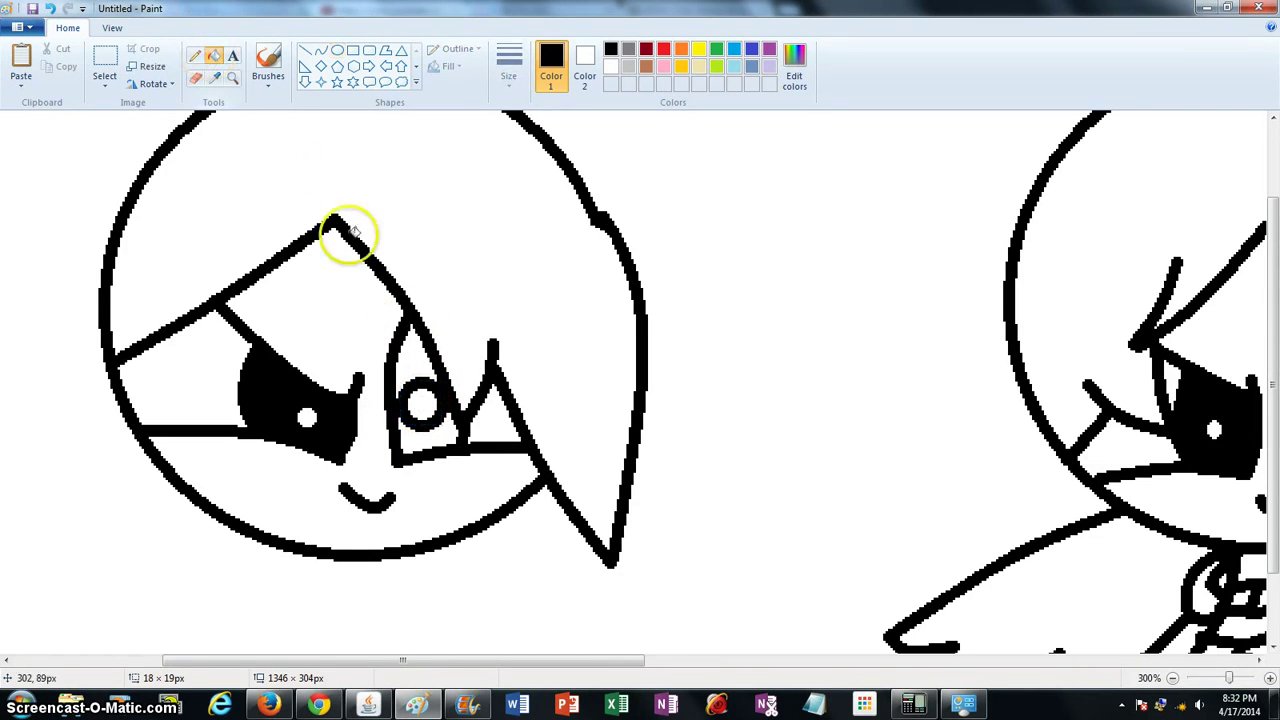
left_click(440, 425)
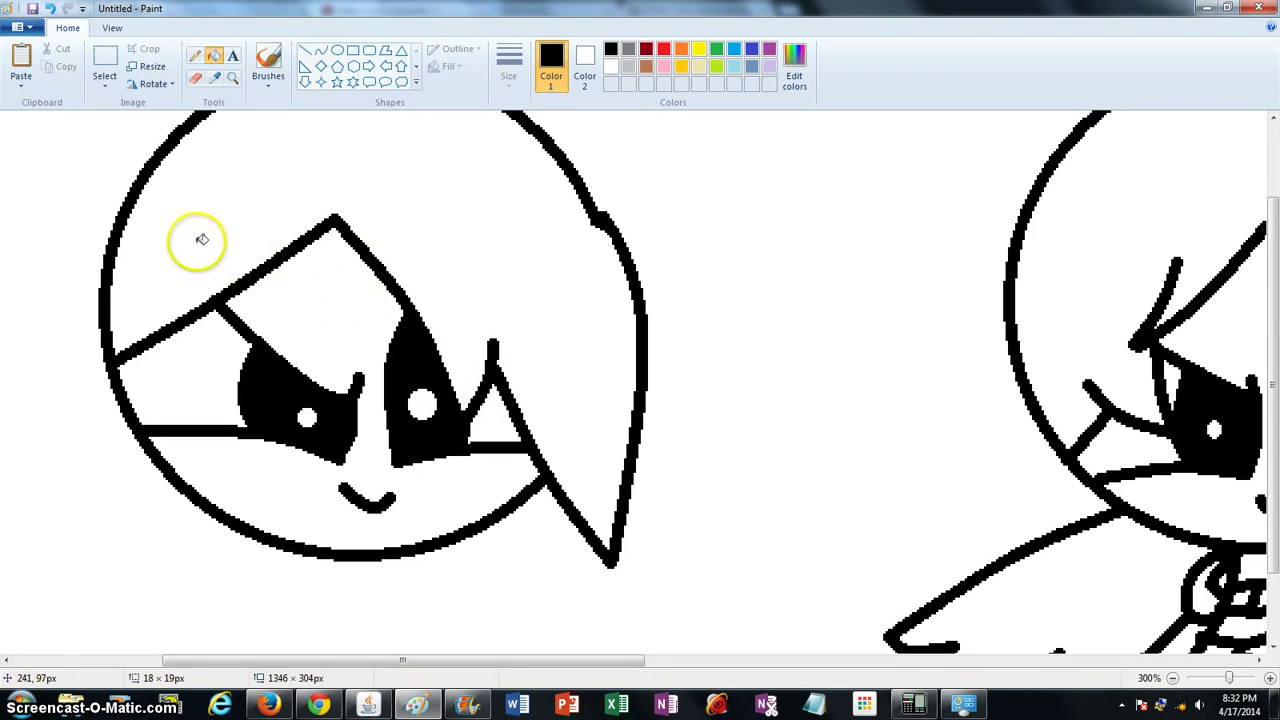
Draw a small torso below the head with sides about 35 px tall, a curved bottom edge and curved detail lines inside
left_click(318, 55)
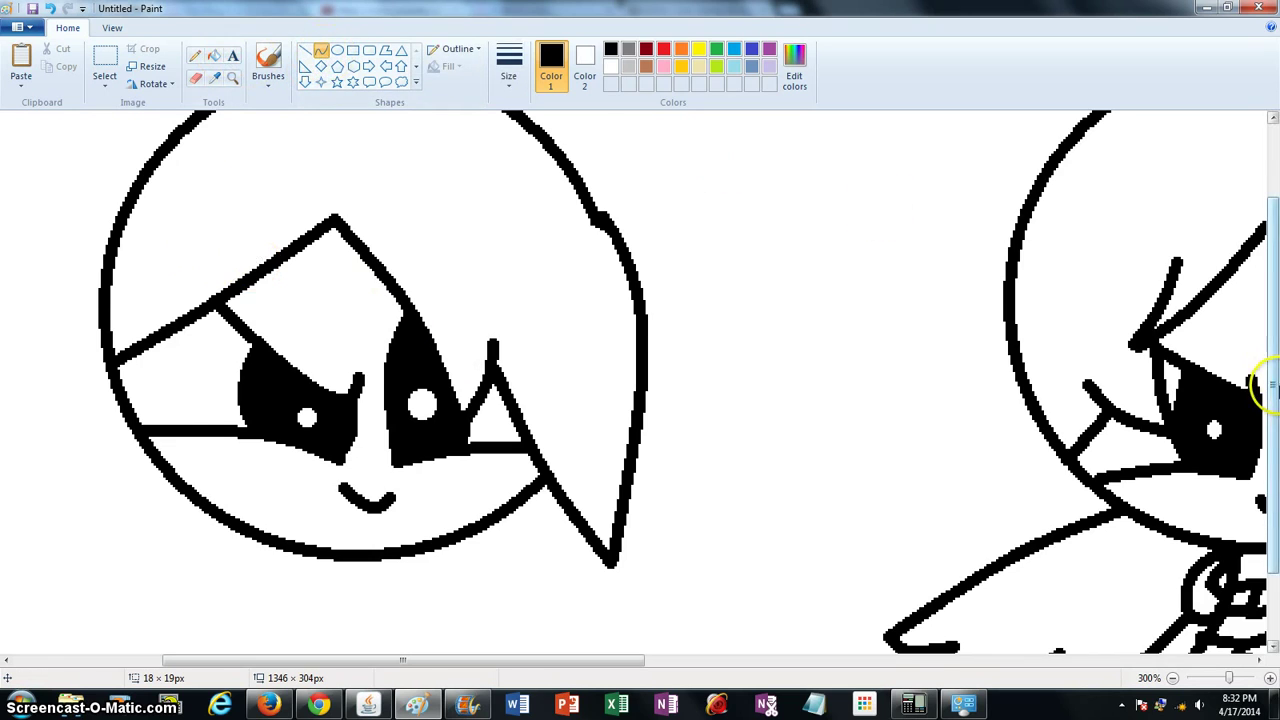
left_click(1270, 570)
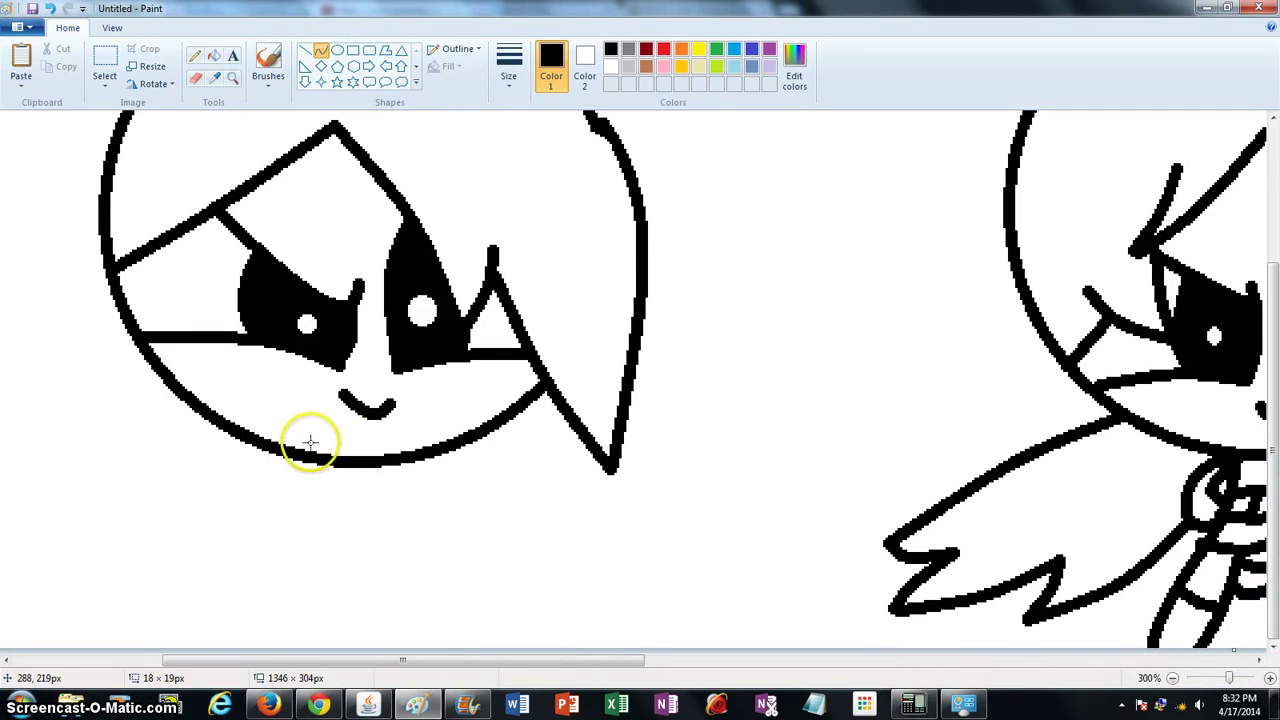
left_click_drag(315, 460, 309, 545)
left_click(318, 503)
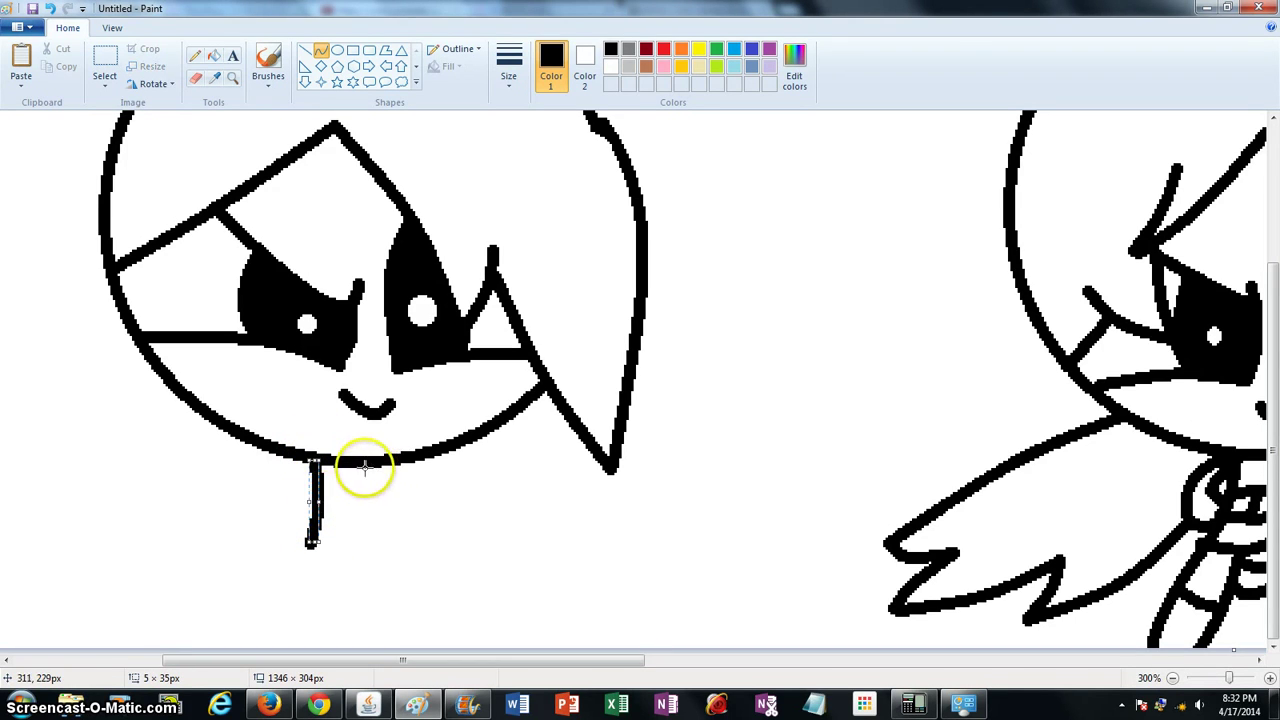
mouse_move(365, 462)
left_mouse_down()
mouse_move(380, 548)
mouse_move(366, 516)
mouse_move(321, 549)
mouse_move(381, 548)
left_mouse_up()
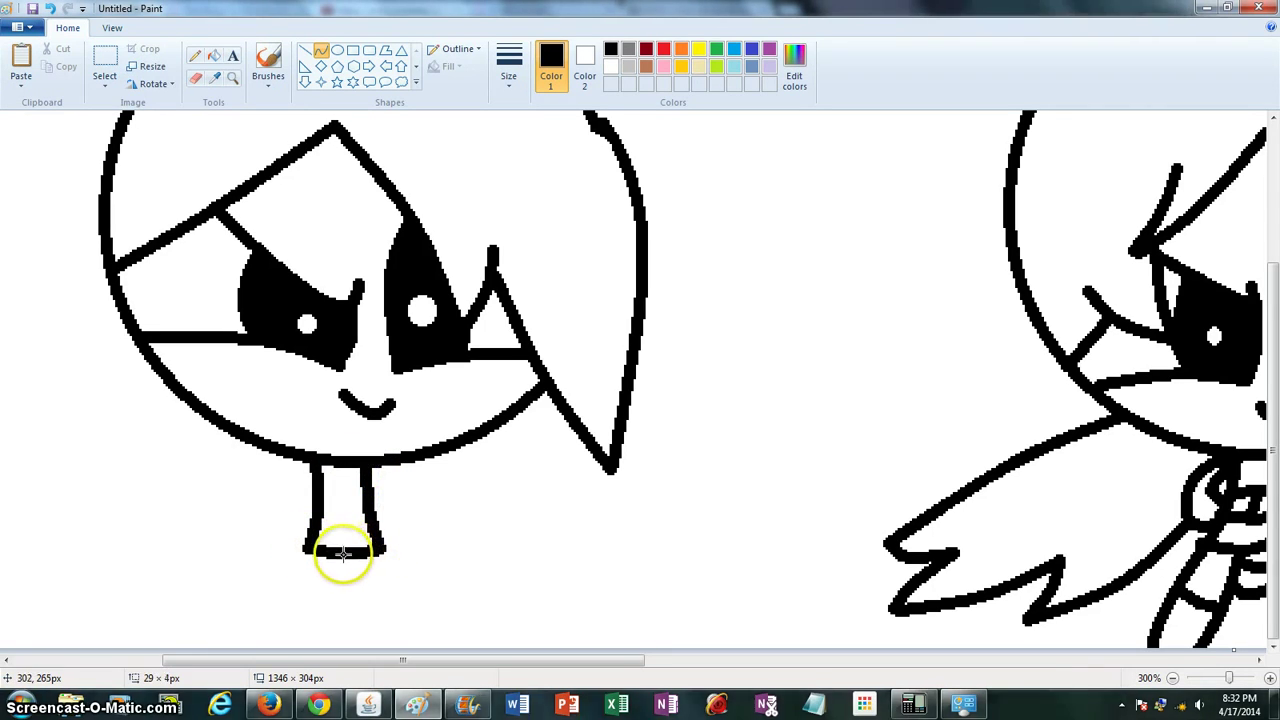
mouse_move(322, 481)
left_mouse_down()
mouse_move(366, 488)
mouse_move(335, 487)
mouse_move(363, 520)
left_mouse_up()
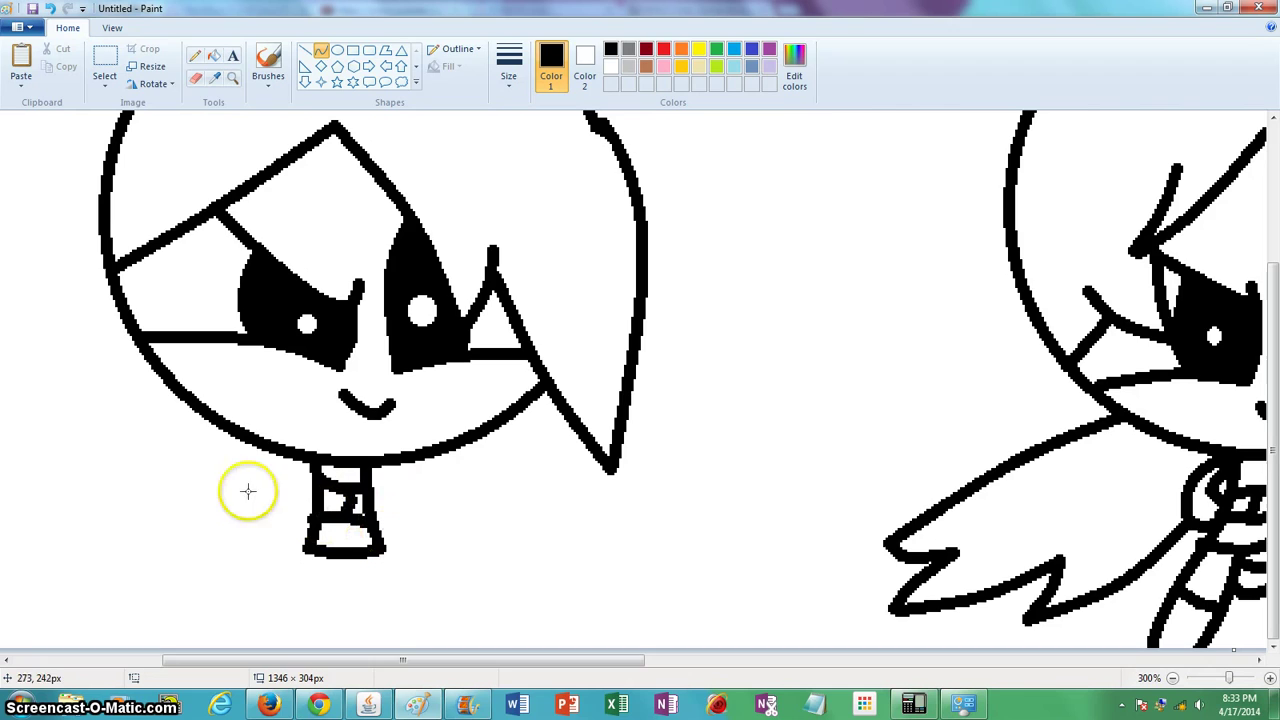
Draw a front leg and a bent rear leg below the torso, with a curved band about 21 by 5 px across the front leg
left_click(195, 78)
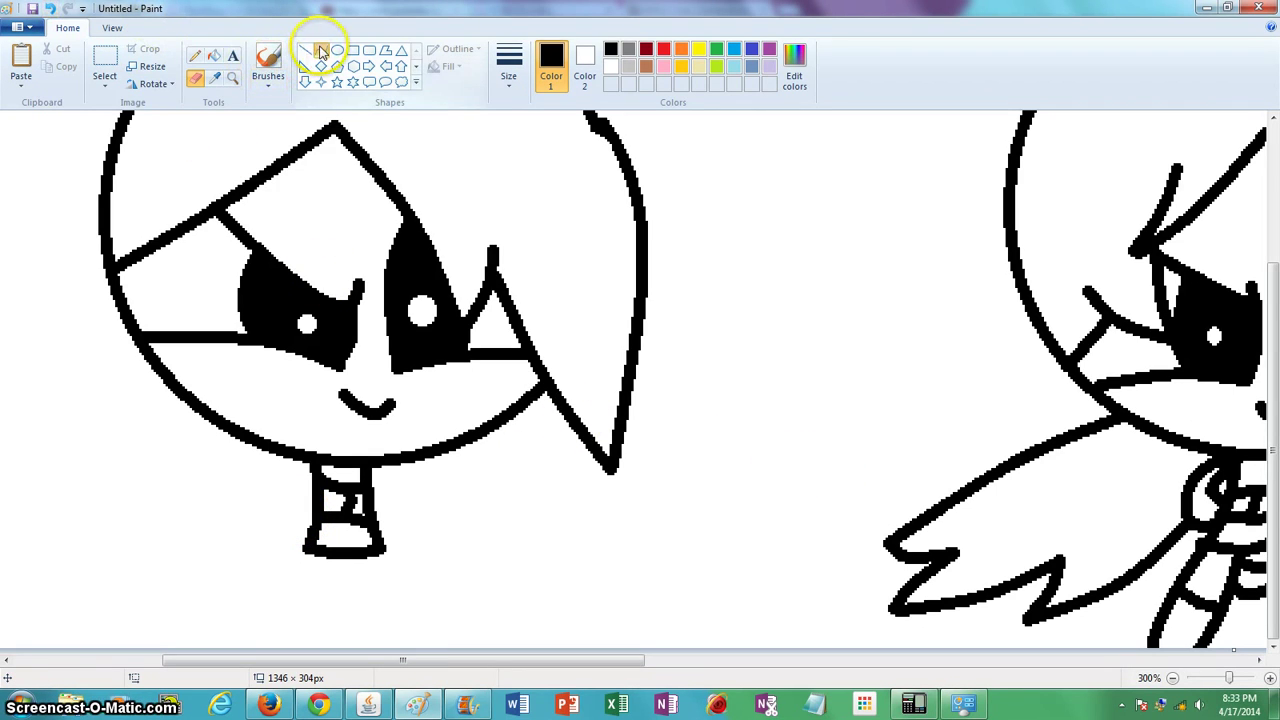
left_click_drag(313, 551, 273, 696)
mouse_move(326, 628)
left_mouse_down()
mouse_move(386, 643)
mouse_move(408, 690)
left_mouse_up()
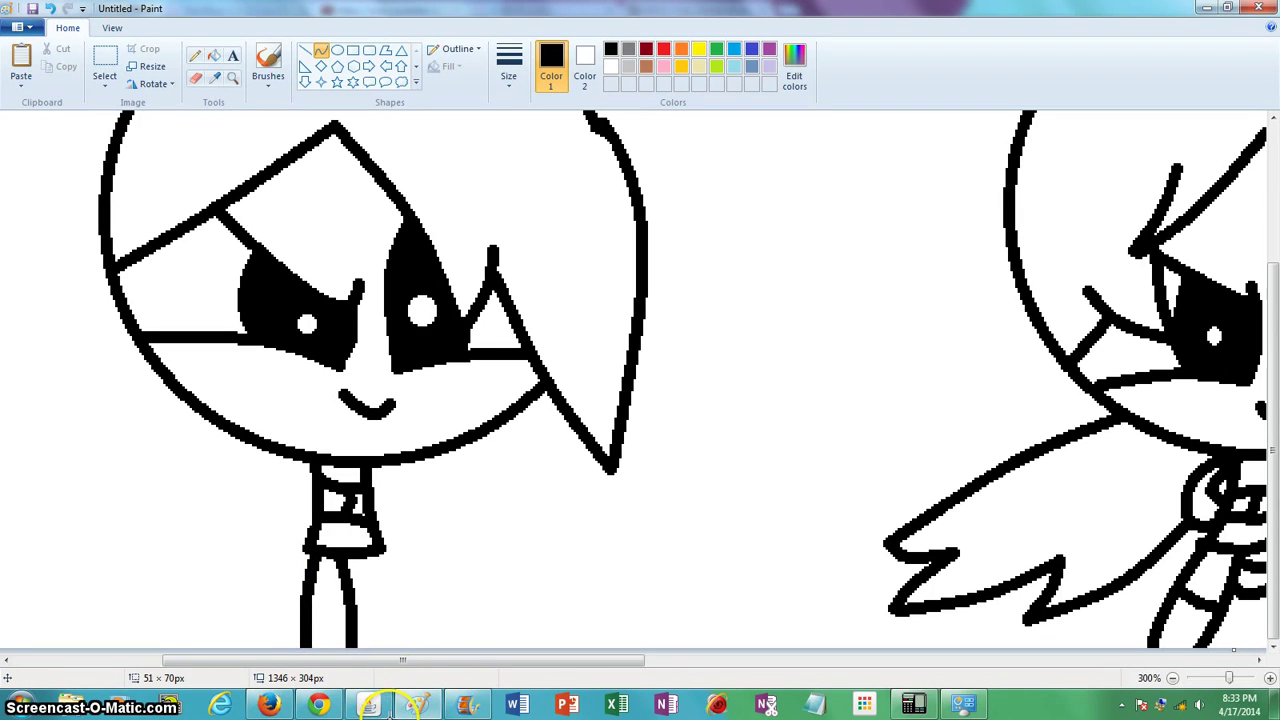
left_click_drag(394, 704, 389, 667)
left_click(431, 588)
left_click_drag(364, 551, 326, 606)
left_click(418, 583)
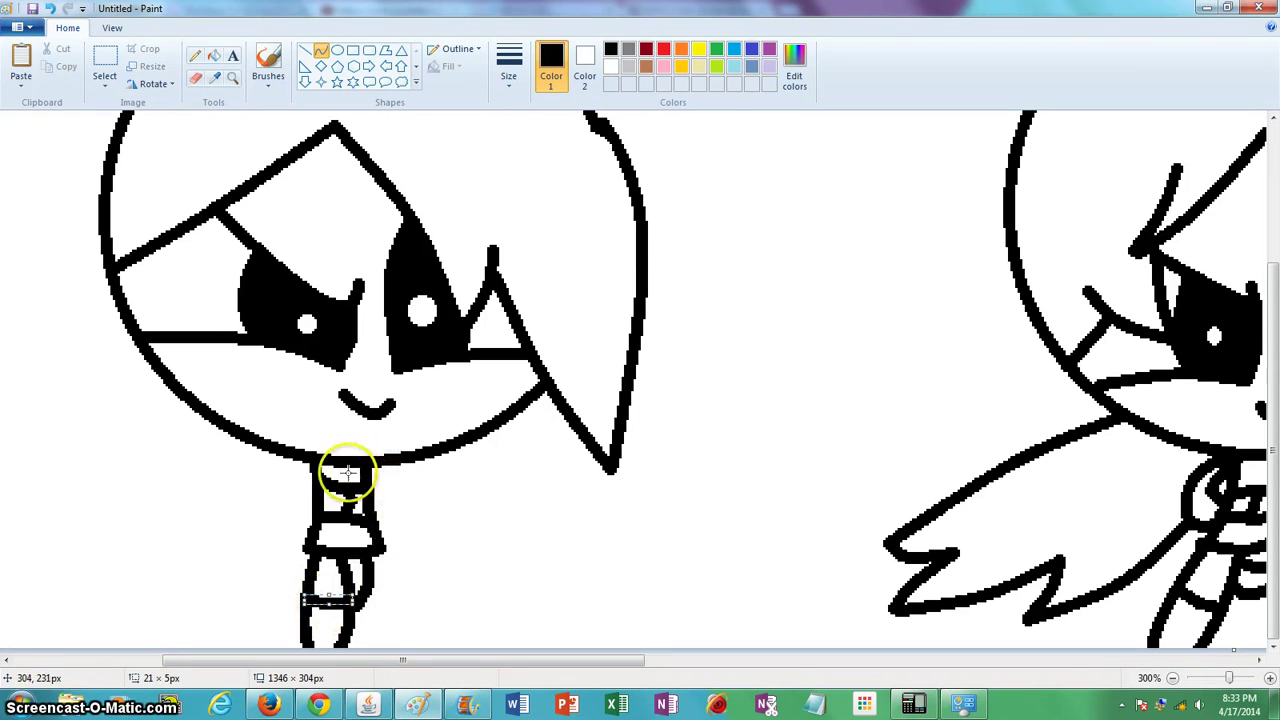
Draw a curved arm about 10 by 30 px on one side of the torso and a matching arm on the other
left_click(378, 487)
left_click_drag(312, 463, 292, 491)
left_click(291, 523)
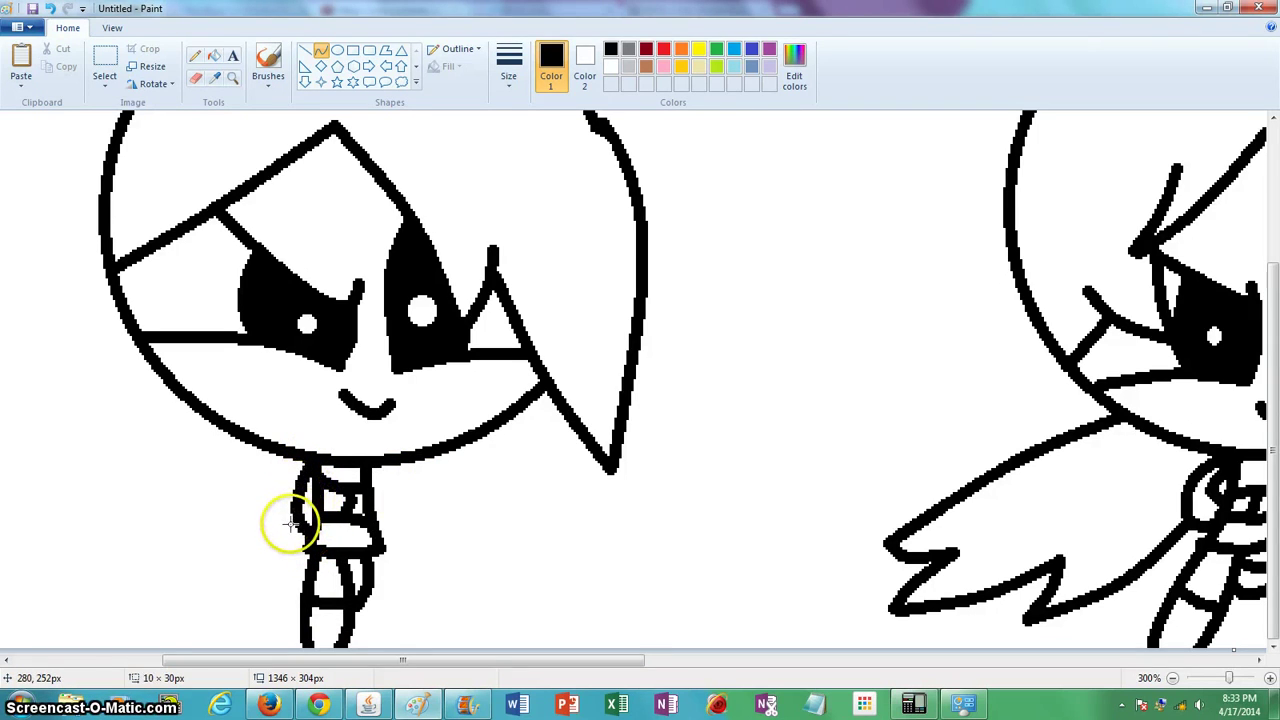
left_click(468, 574)
mouse_move(366, 466)
left_mouse_down()
mouse_move(391, 517)
mouse_move(379, 536)
mouse_move(392, 470)
mouse_move(371, 509)
mouse_move(380, 527)
left_mouse_up()
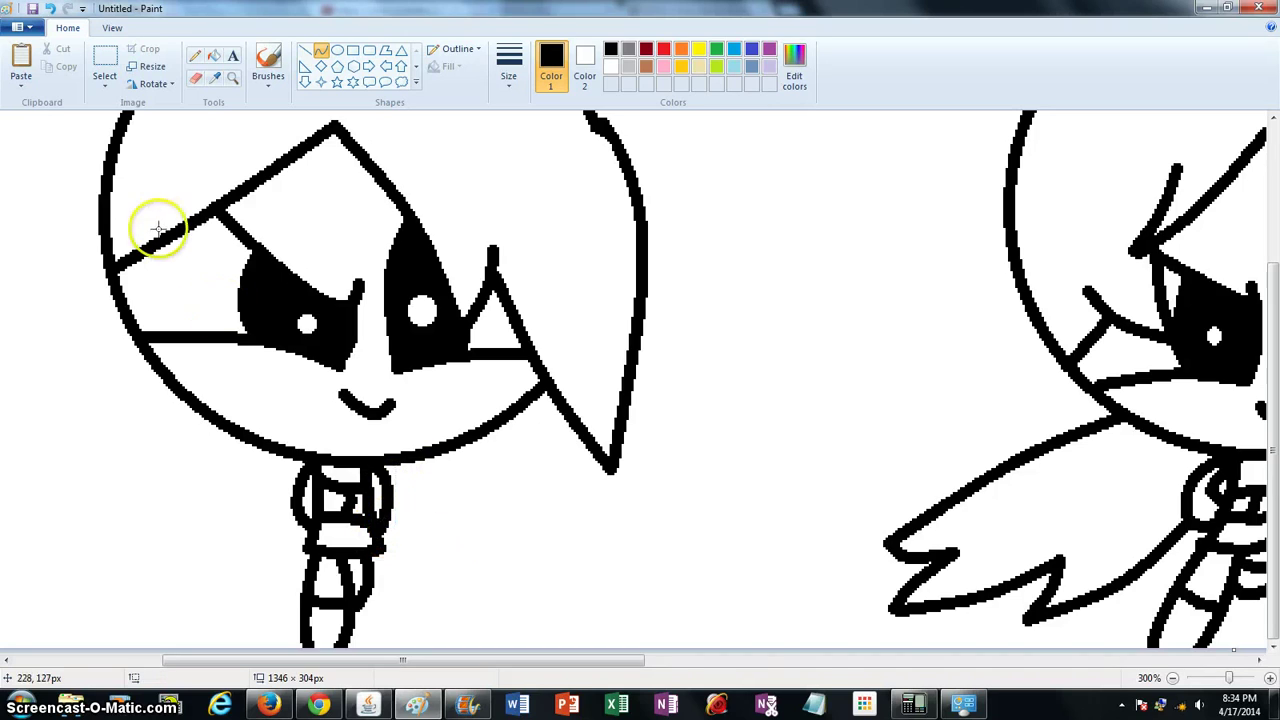
Outline the back hair with a long curve from the head's left side, a 27 by 38 px right curve and a 44 by 14 px bottom edge
mouse_move(114, 266)
left_mouse_down()
mouse_move(109, 466)
mouse_move(212, 568)
left_mouse_up()
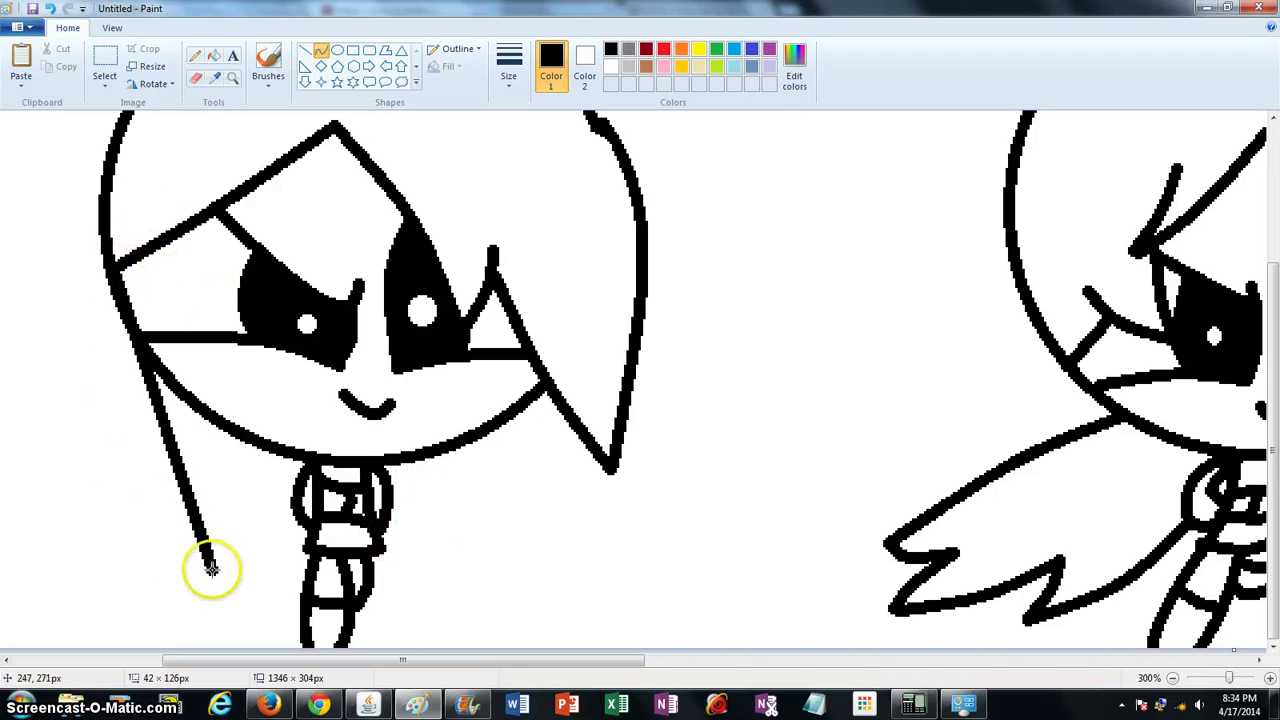
left_click_drag(146, 463, 140, 465)
left_click(140, 465)
left_click(440, 445)
mouse_move(447, 453)
left_mouse_down()
mouse_move(385, 540)
mouse_move(423, 503)
left_mouse_up()
left_click(423, 504)
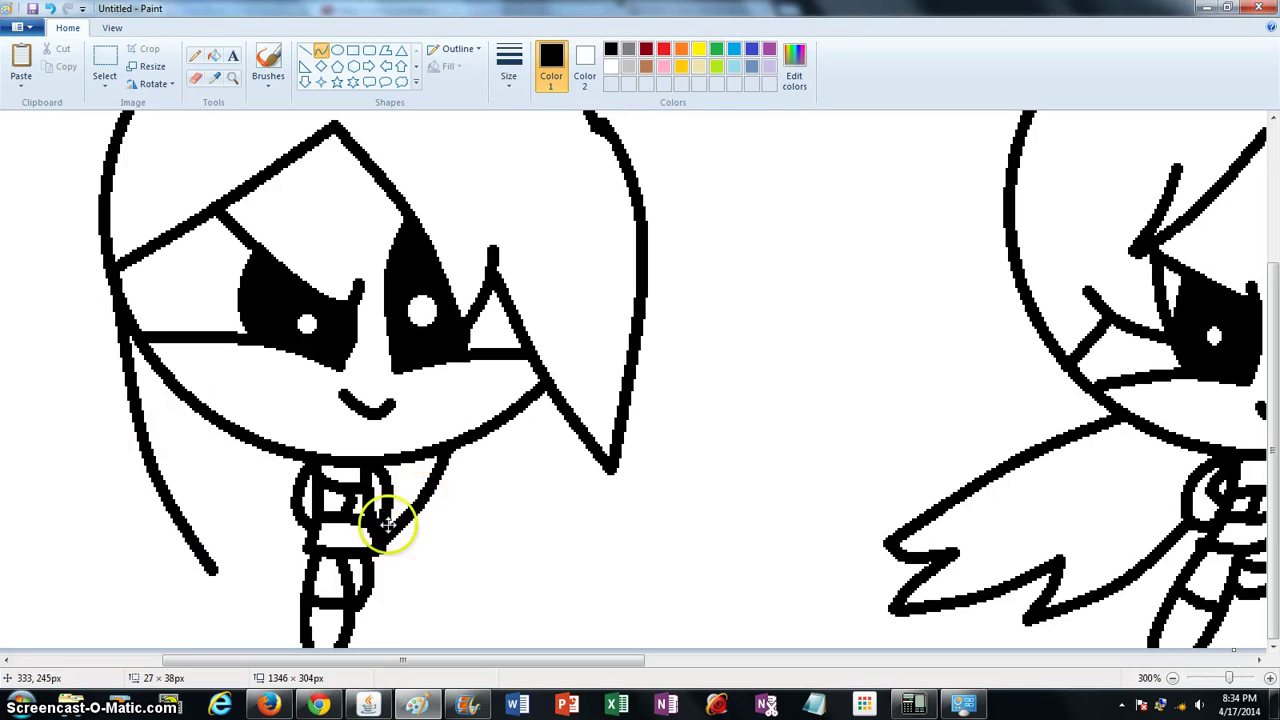
mouse_move(211, 573)
left_mouse_down()
mouse_move(312, 538)
mouse_move(277, 552)
left_mouse_up()
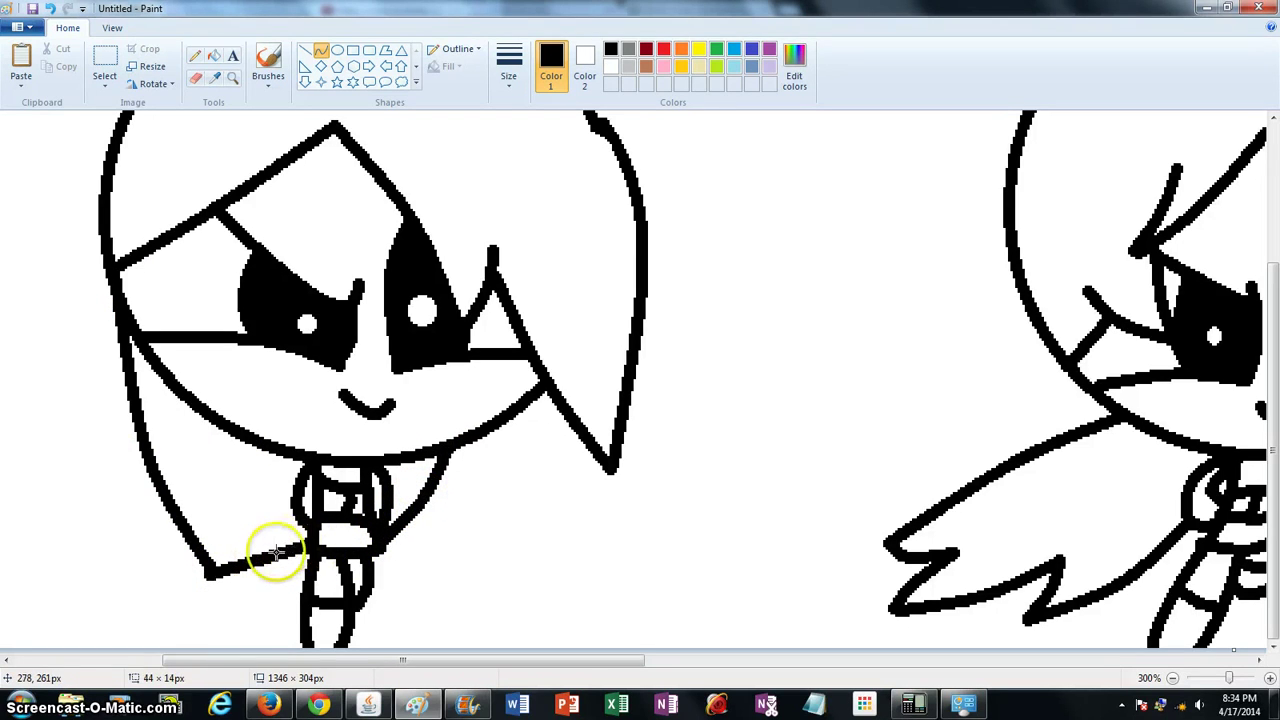
Fill the top hair and the back hair on both sides of the body yellow
left_click(214, 56)
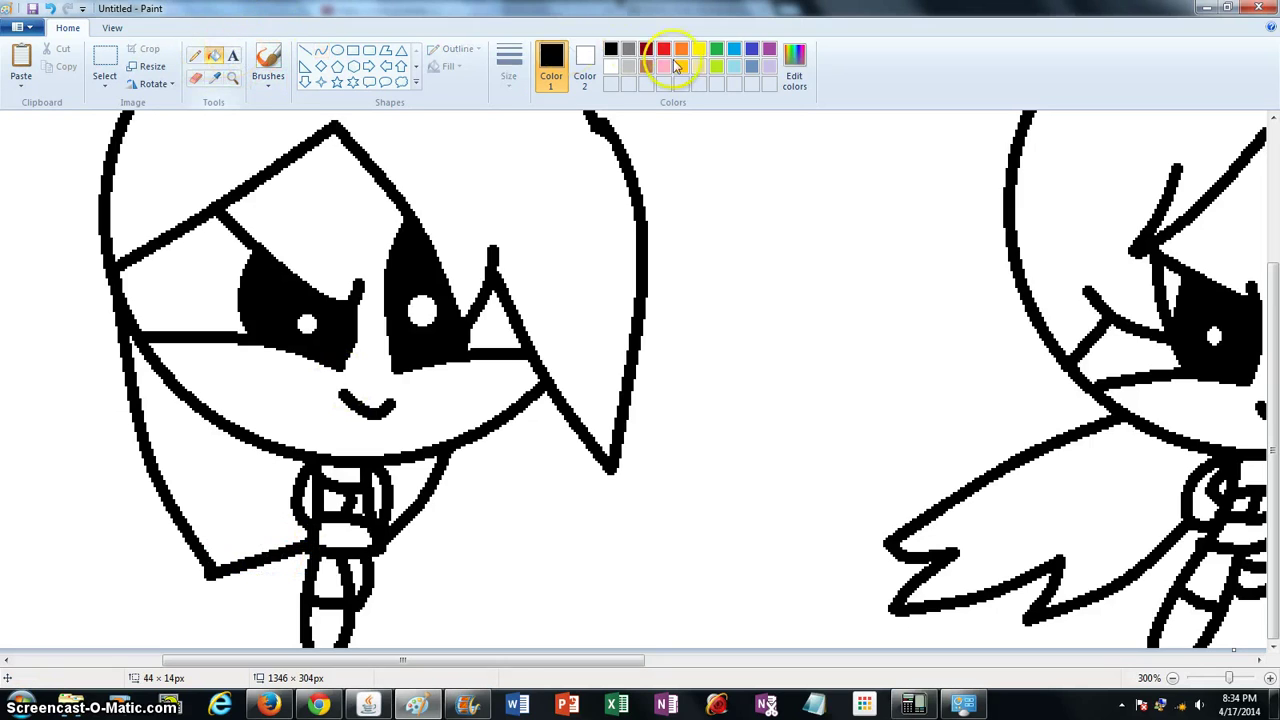
left_click(698, 49)
left_click(547, 216)
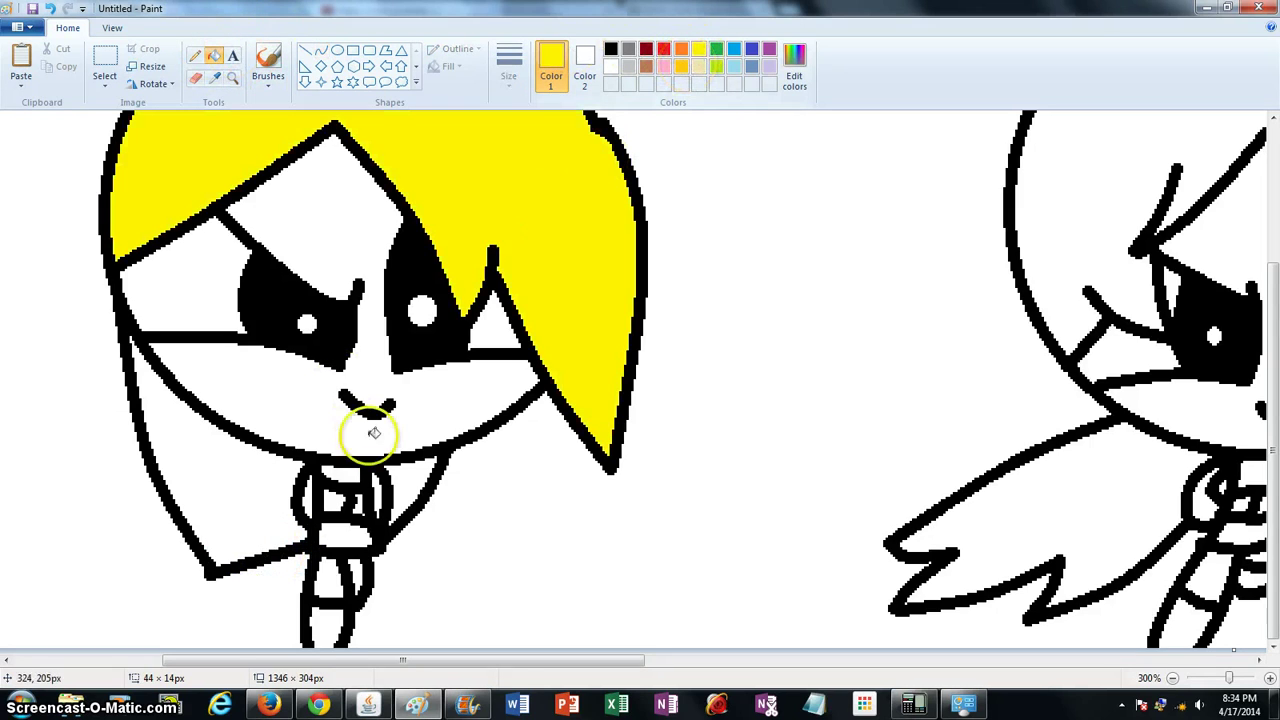
left_click(405, 480)
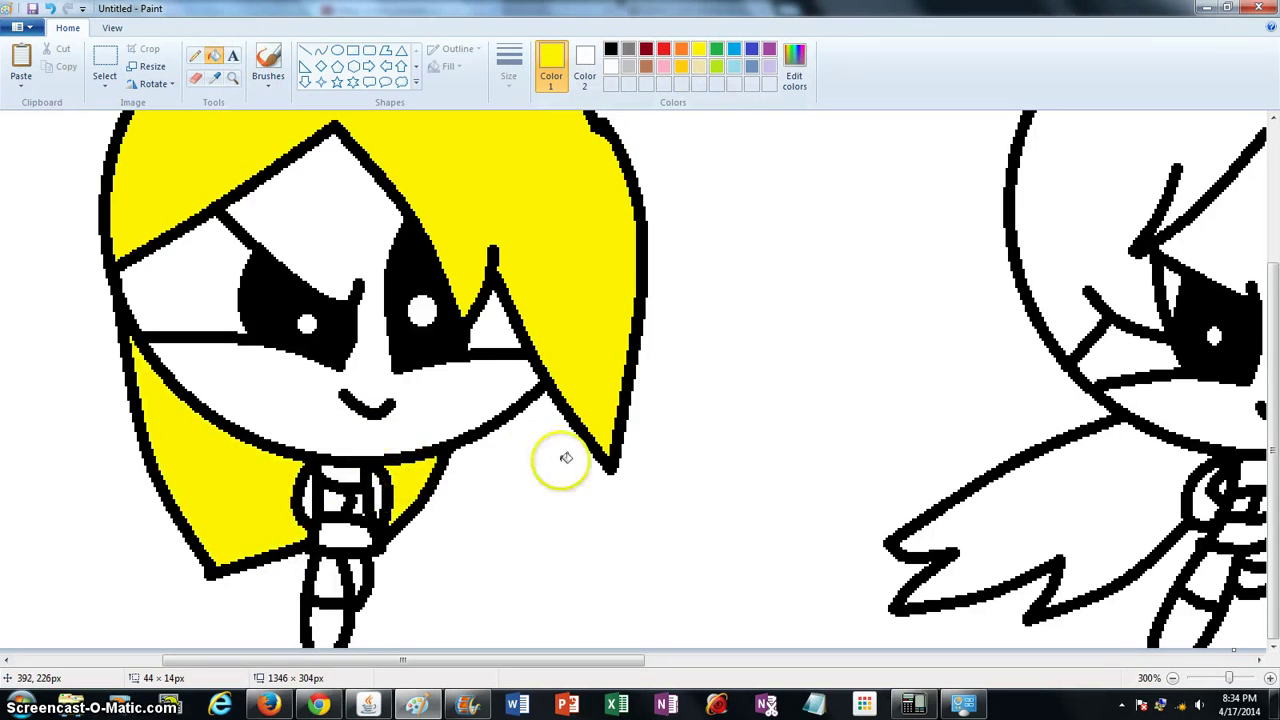
Add a custom blue (Red 0, Green 128, Blue 255) and fill the upper and lower sections of the torso with it
left_click(793, 60)
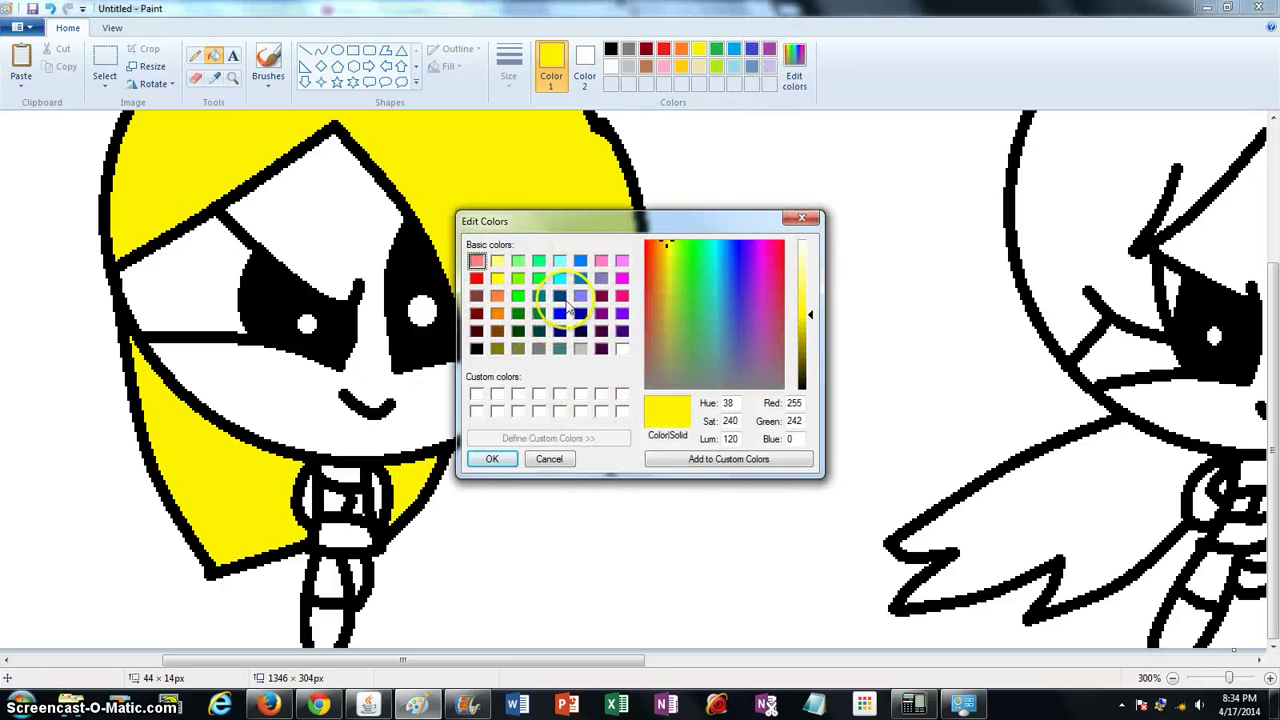
left_click(580, 261)
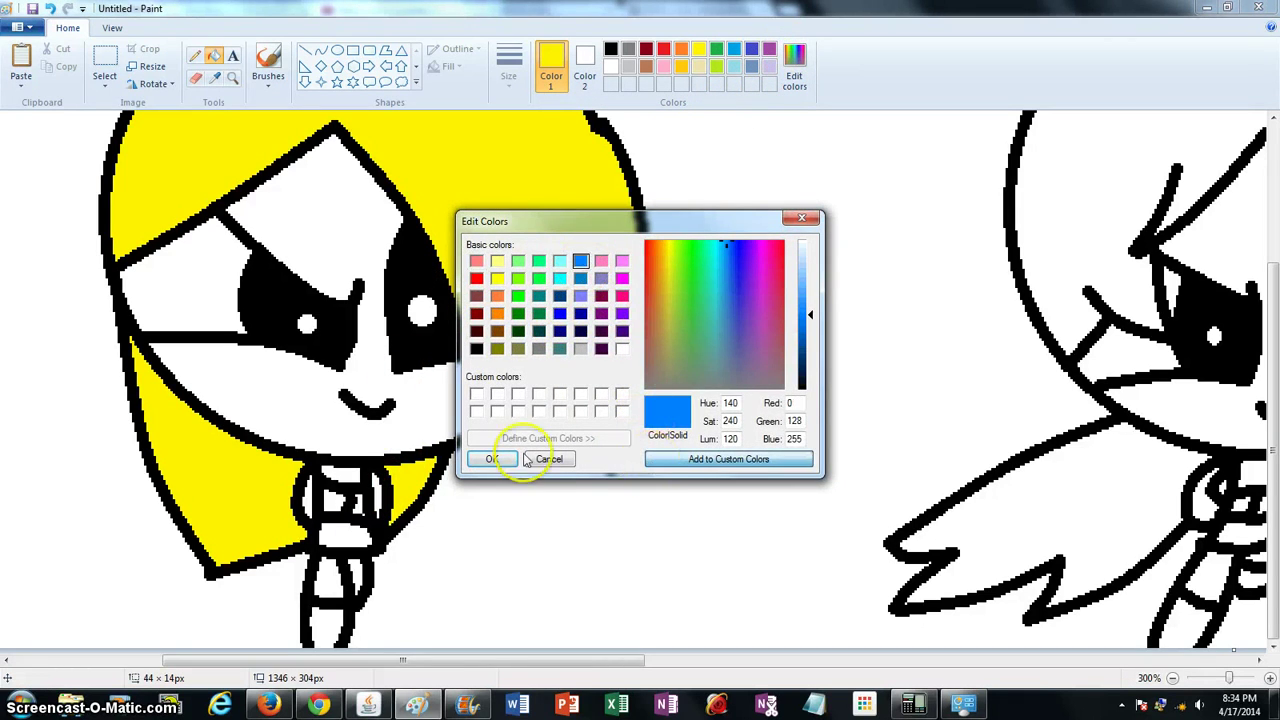
left_click(532, 461)
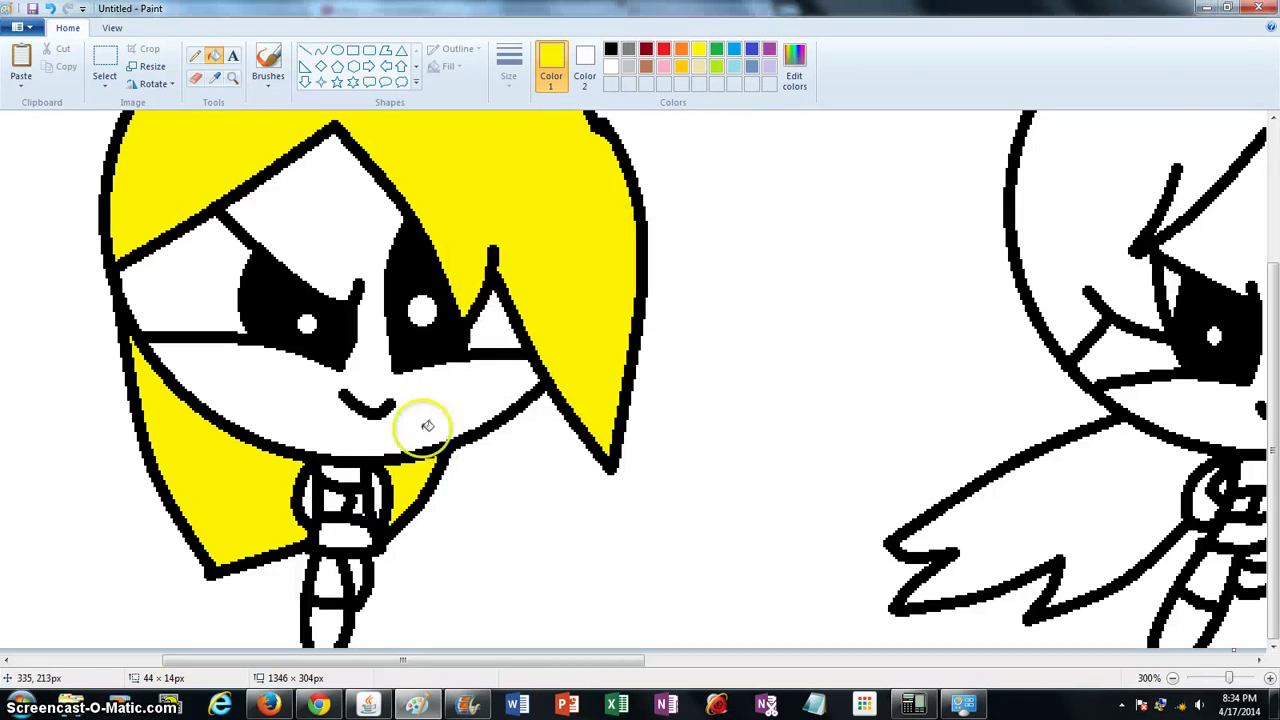
left_click(361, 536)
left_click(347, 464)
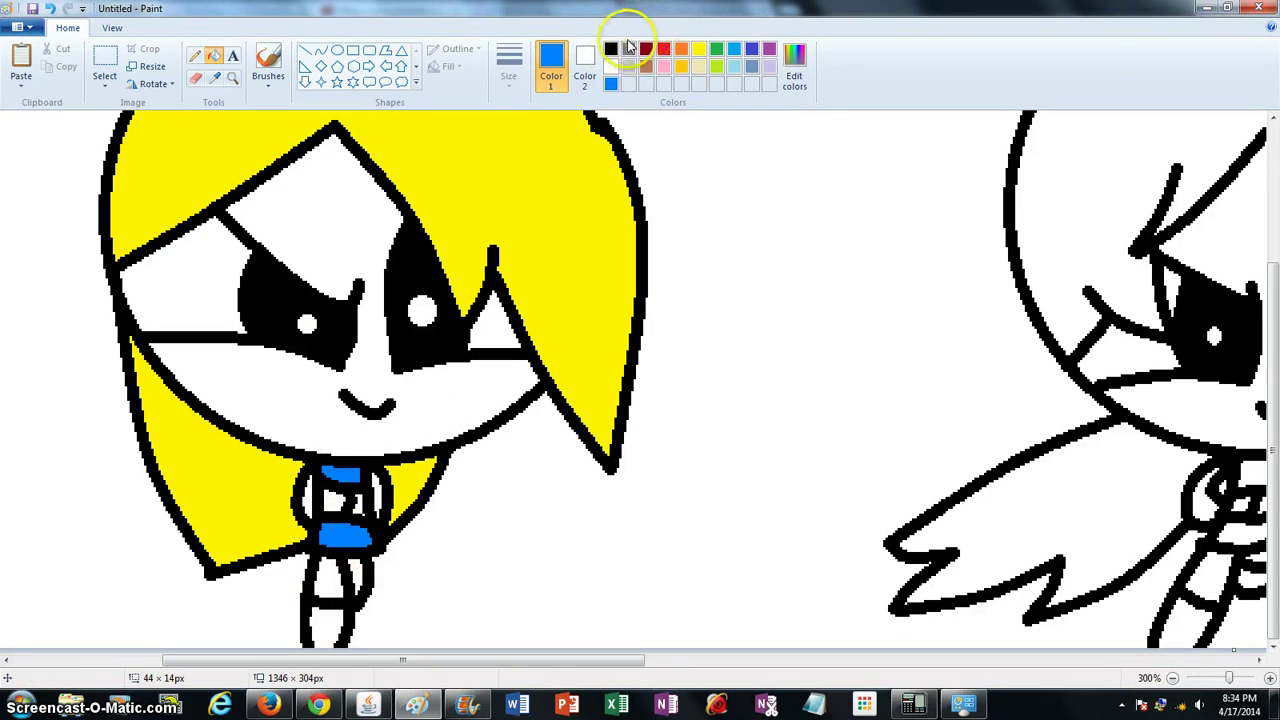
Fill the torso's small right-hand details black and touch up the remaining gaps with a black pencil
left_click(424, 256)
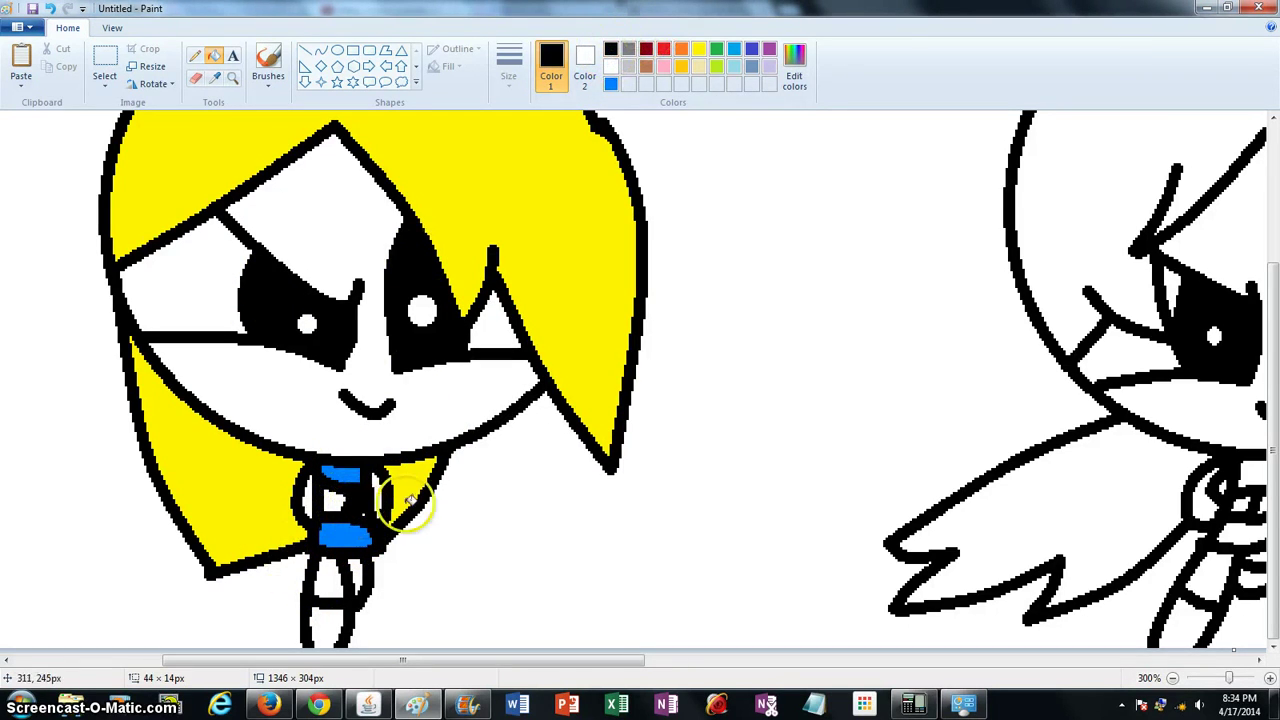
left_click(196, 58)
left_click_drag(355, 513, 365, 516)
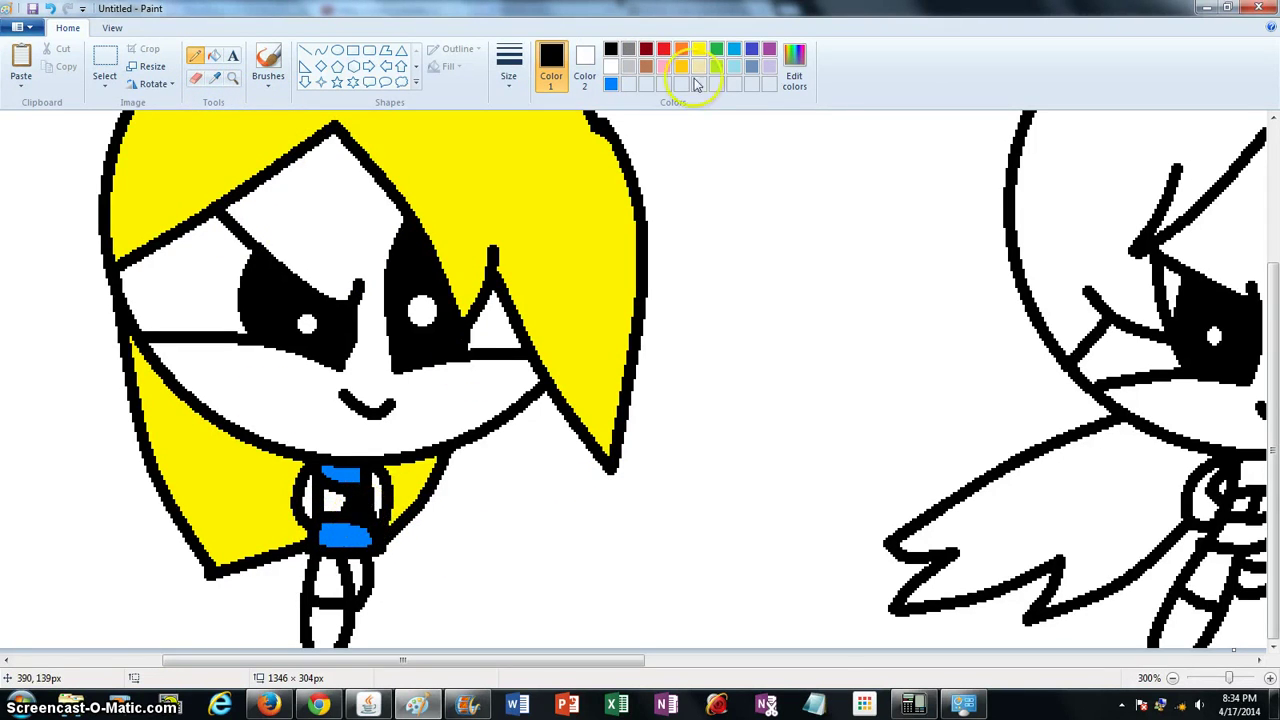
Add a darker custom blue (Red 0, Green 128, Blue 192) and fill the blonde character's mid-torso section and lower leg with it
left_click(794, 62)
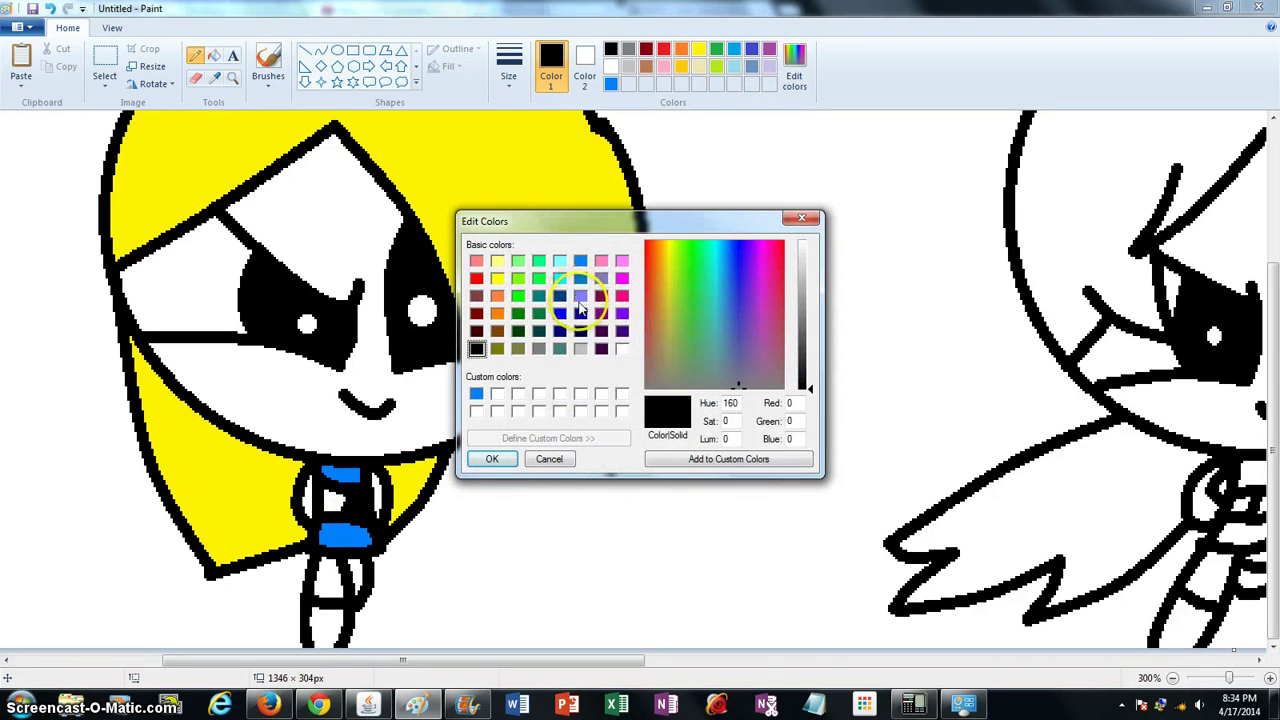
left_click(580, 295)
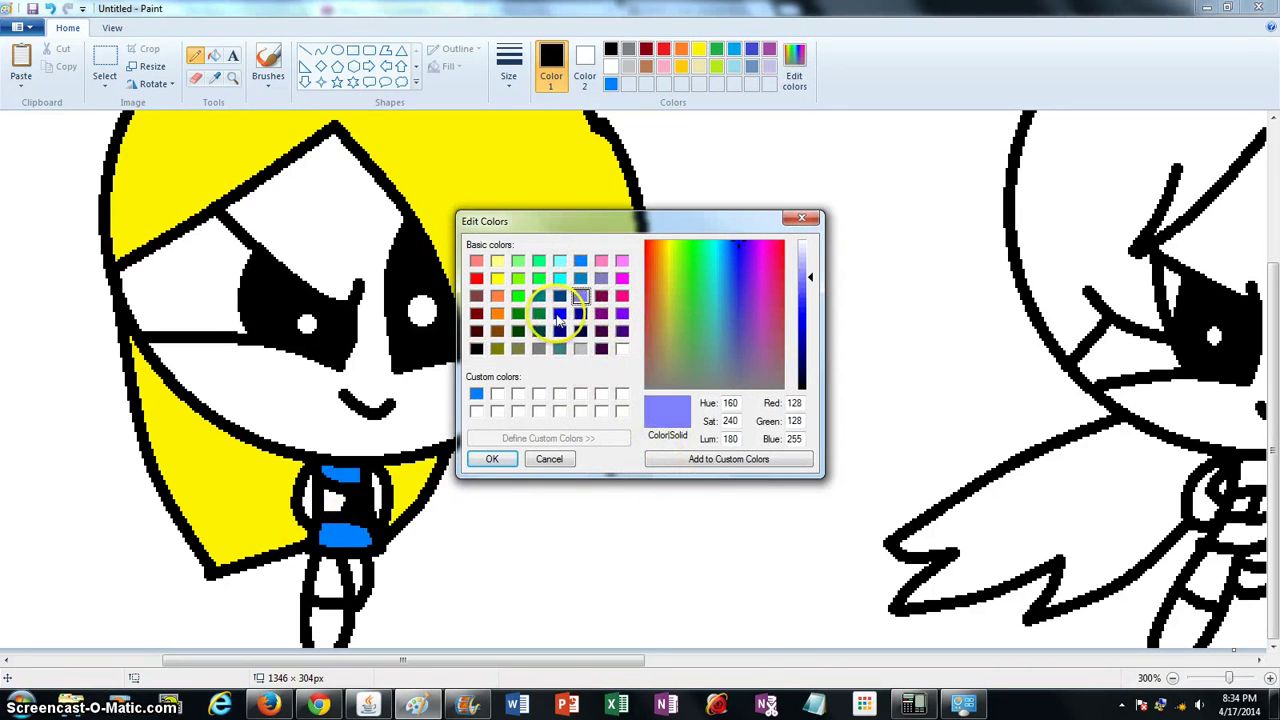
left_click(580, 278)
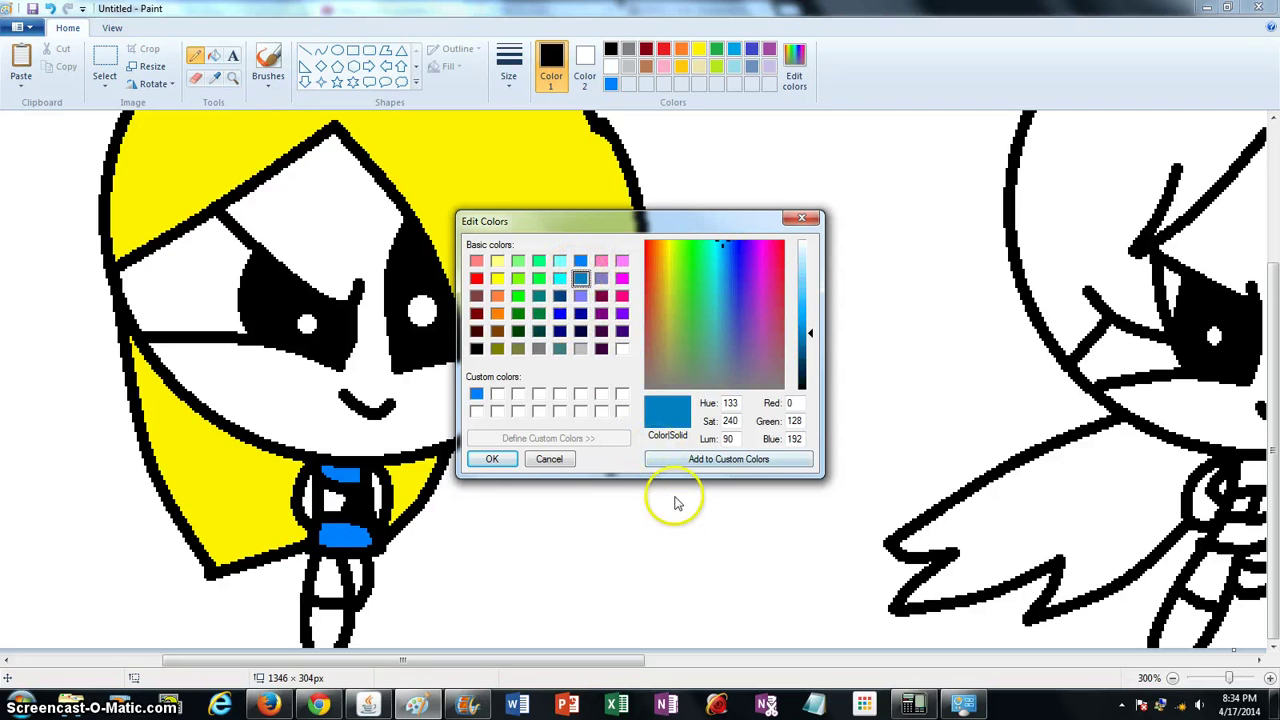
left_click(494, 460)
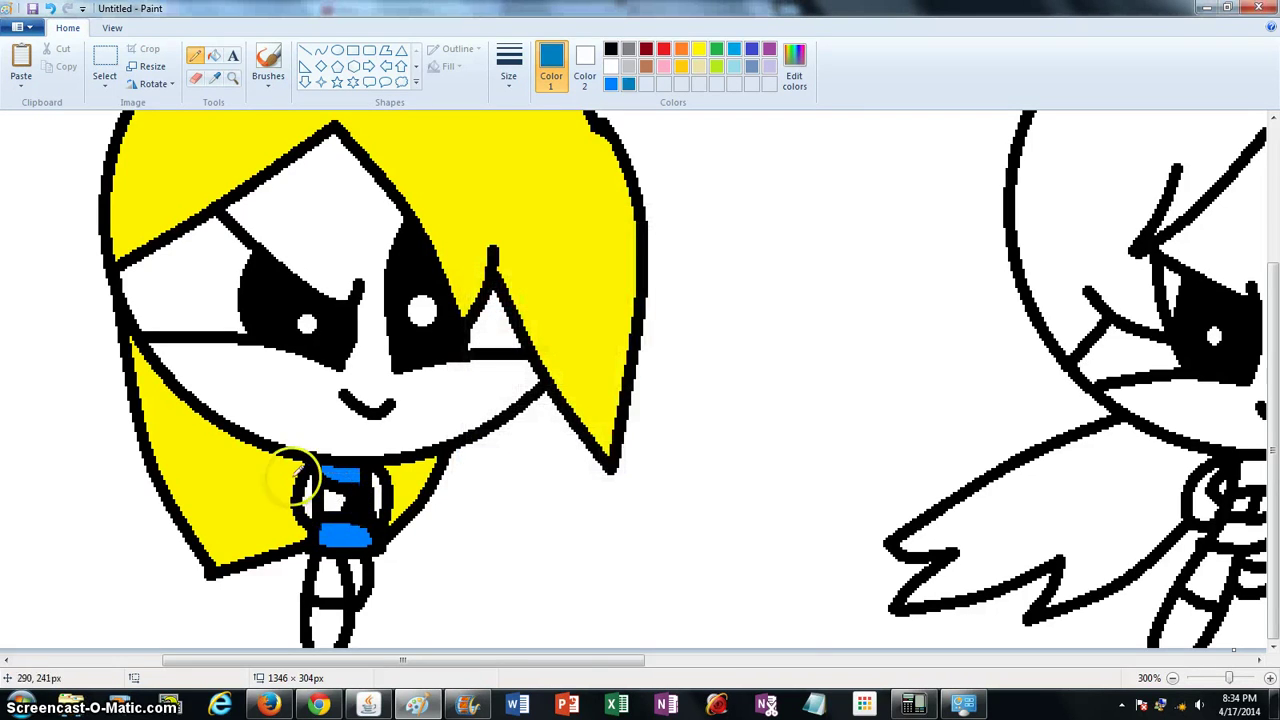
left_click(217, 57)
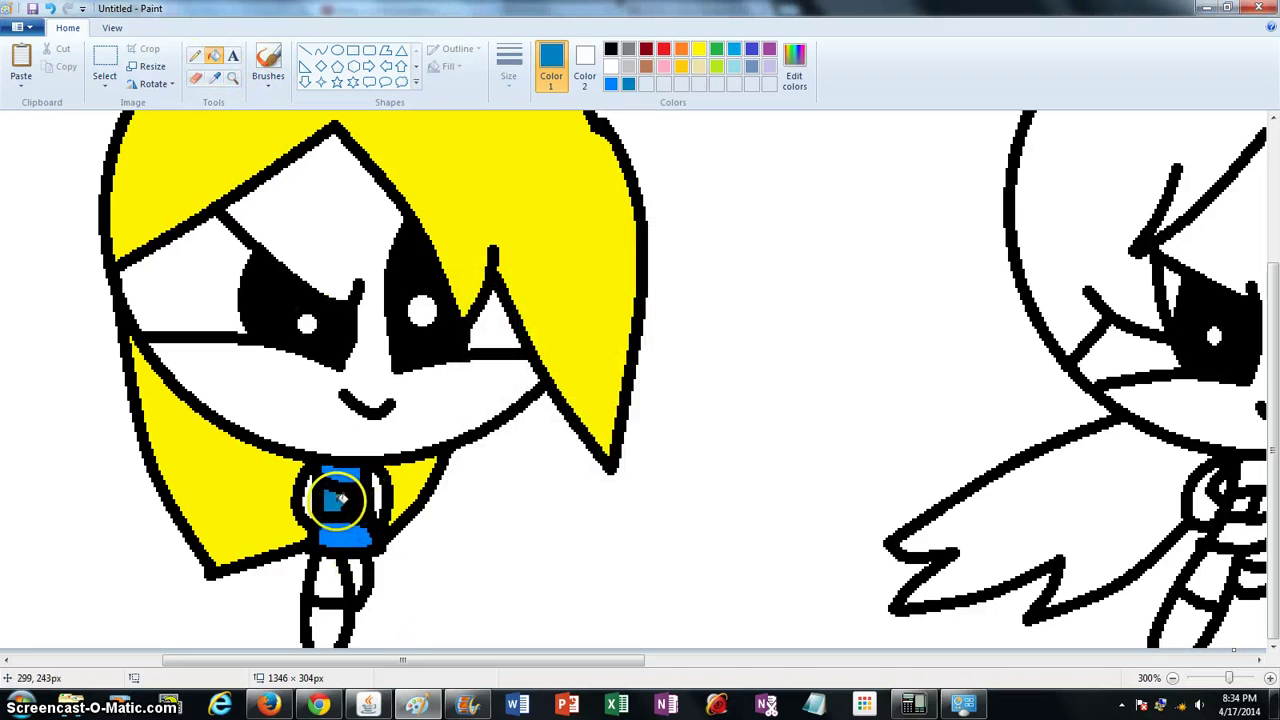
left_click(333, 612)
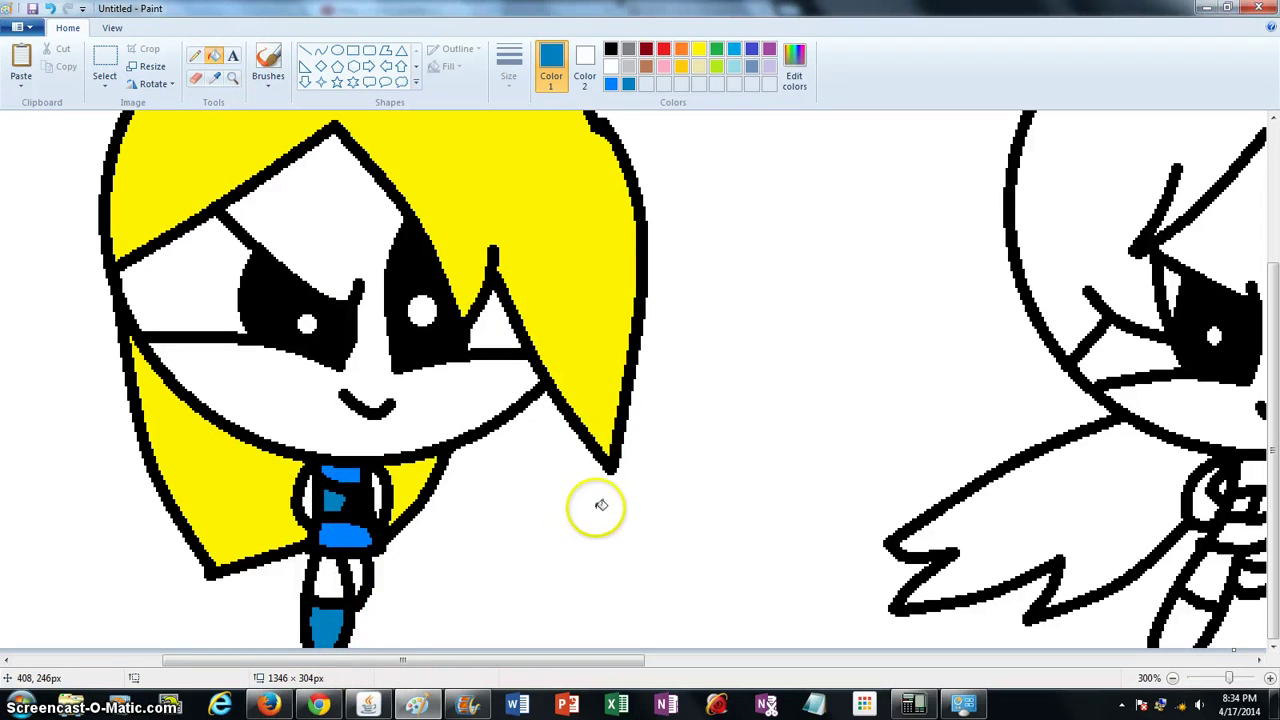
Mix a custom light peach skin tone and fill the blonde character's face, right-hand arm and upper legs with it
left_click(794, 68)
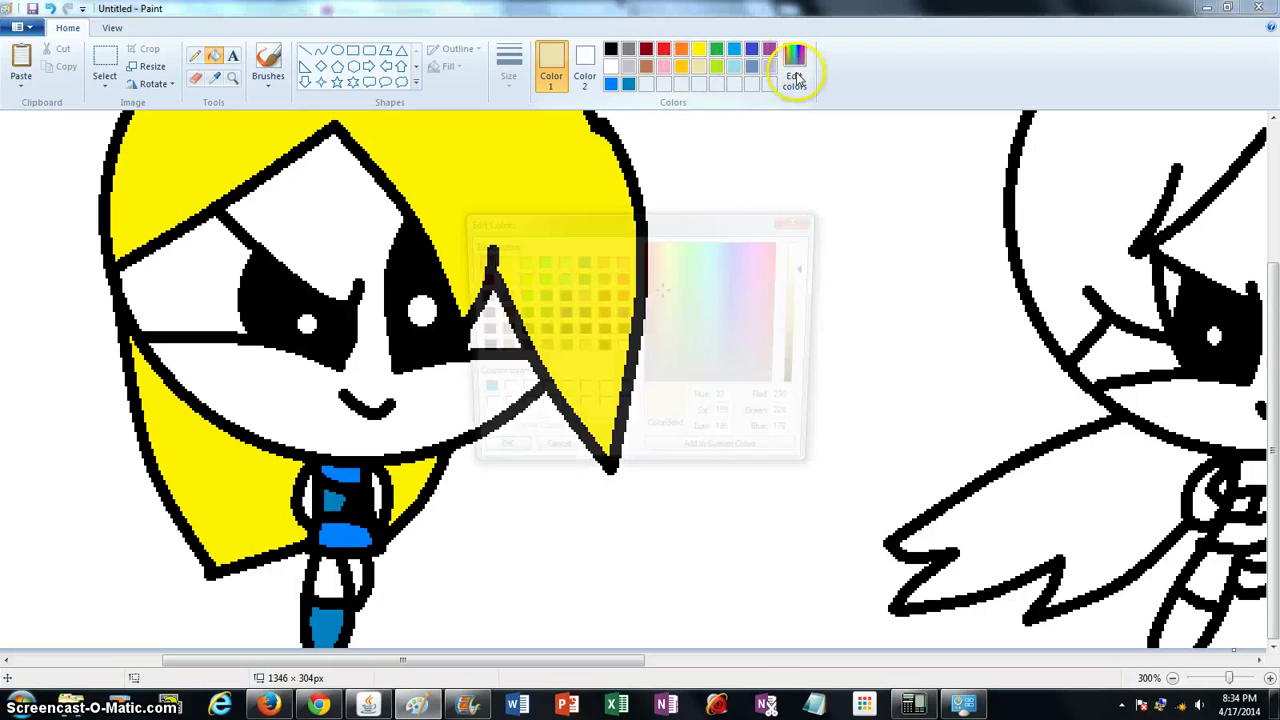
left_click(653, 285)
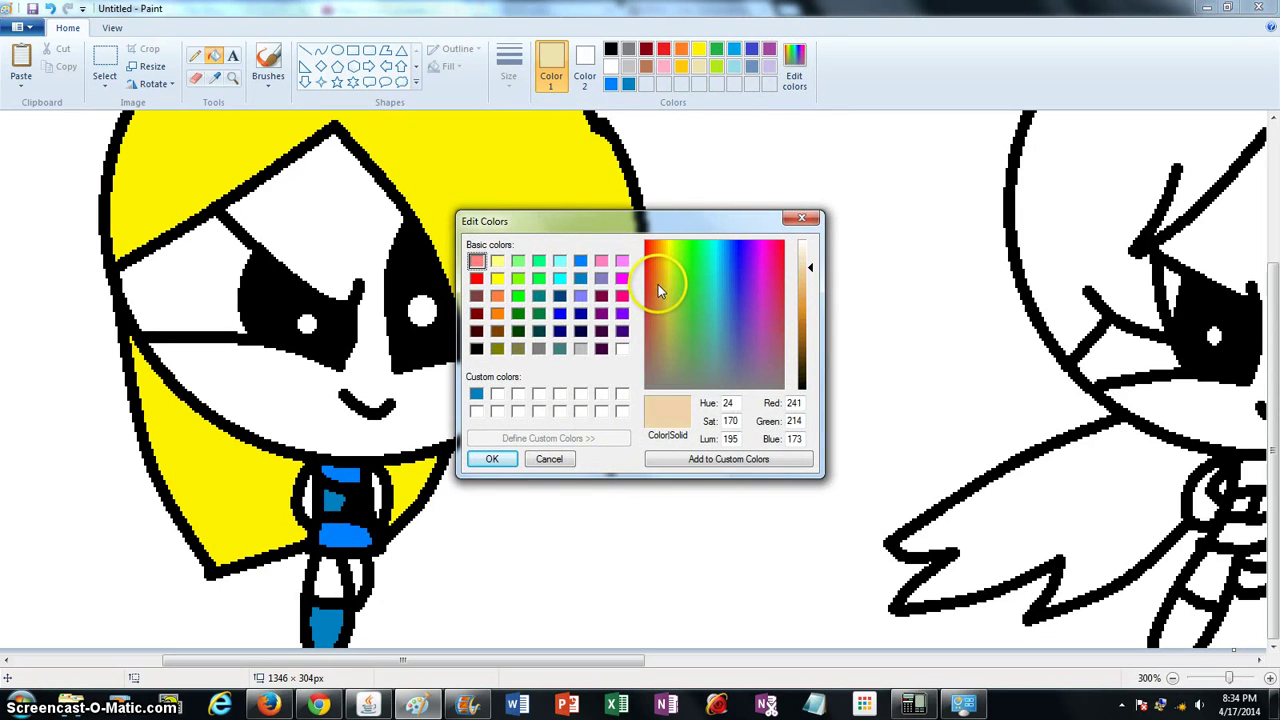
left_click(492, 459)
left_click(366, 435)
left_click(378, 489)
left_click(333, 505)
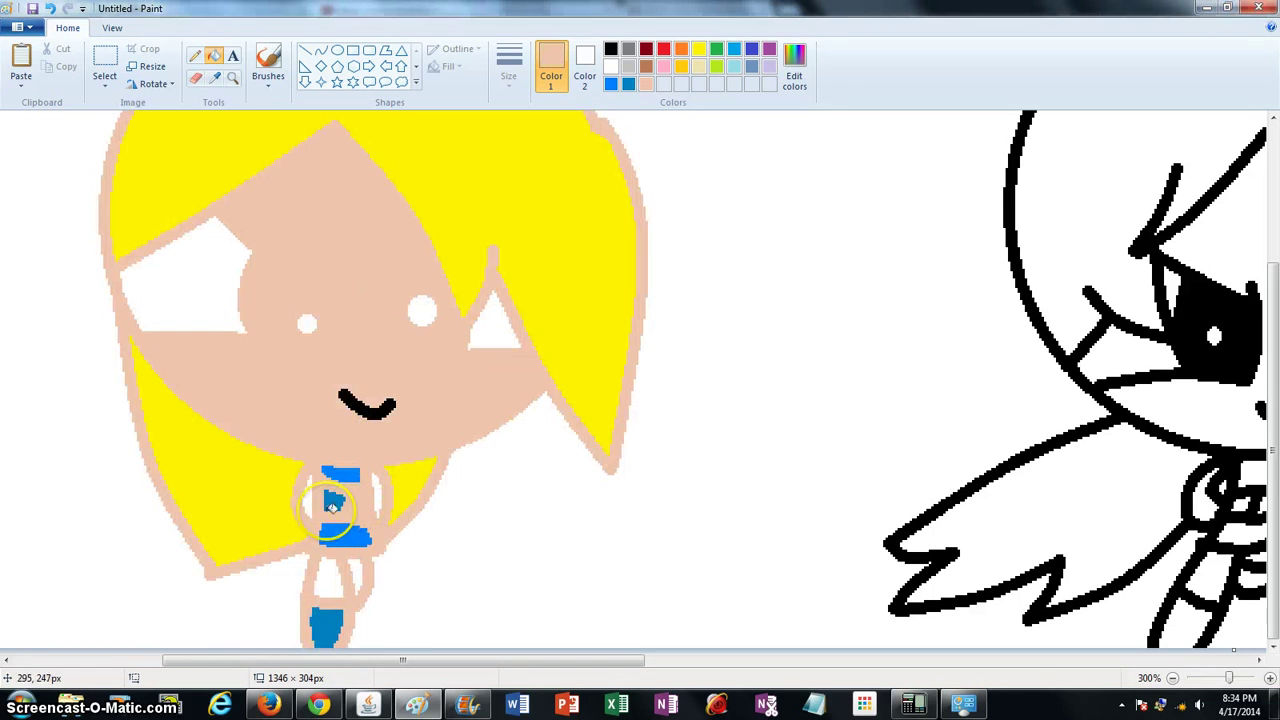
left_click(52, 9)
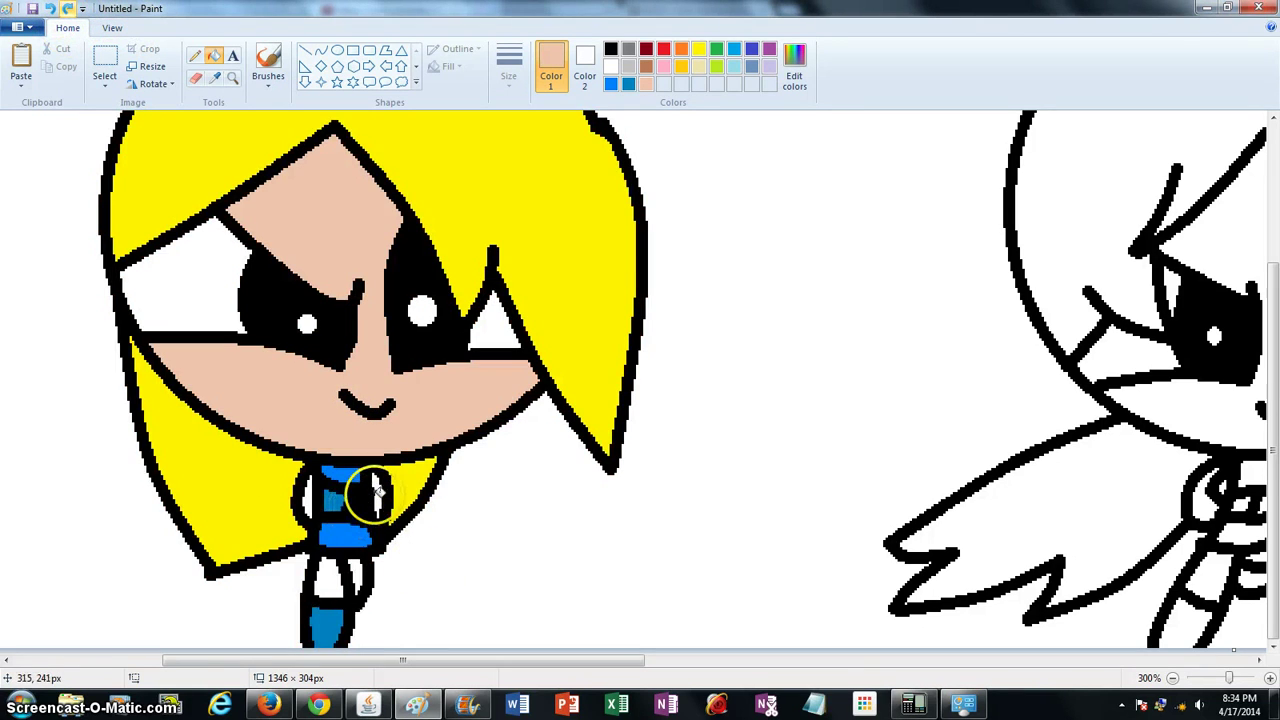
left_click(340, 578)
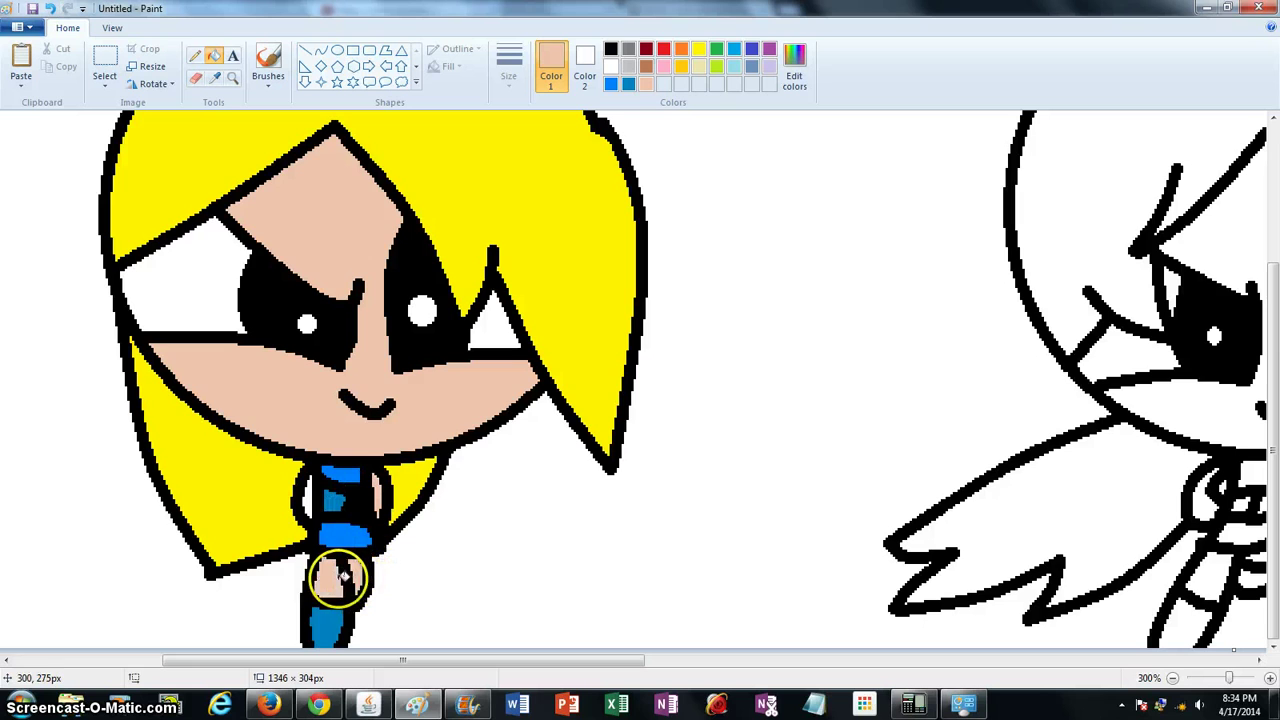
Fill the face and both arms of the middle character with the long side ponytail in the peach skin tone
left_click_drag(529, 658, 731, 634)
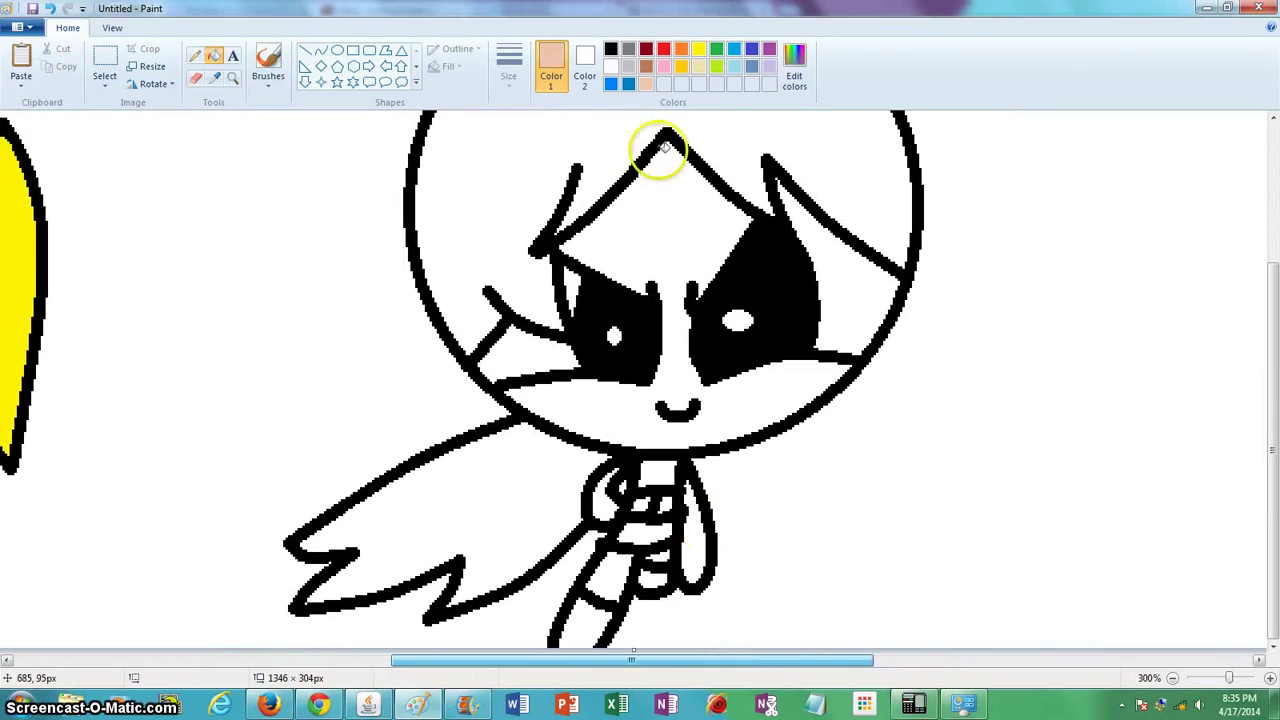
left_click(654, 258)
left_click(693, 532)
left_click(604, 496)
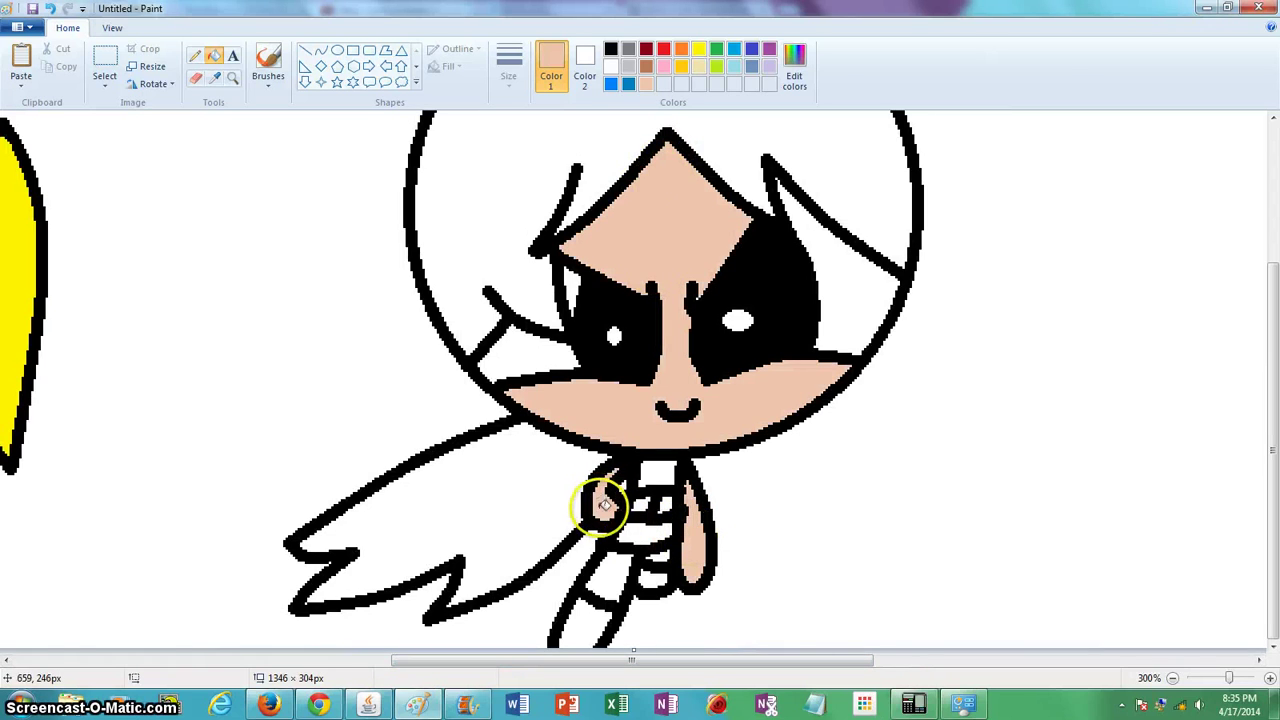
left_click(627, 572)
Fill the rightmost character's face, both arms and midriff with the peach skin tone, leaving the outlines black
left_click_drag(663, 665, 1177, 620)
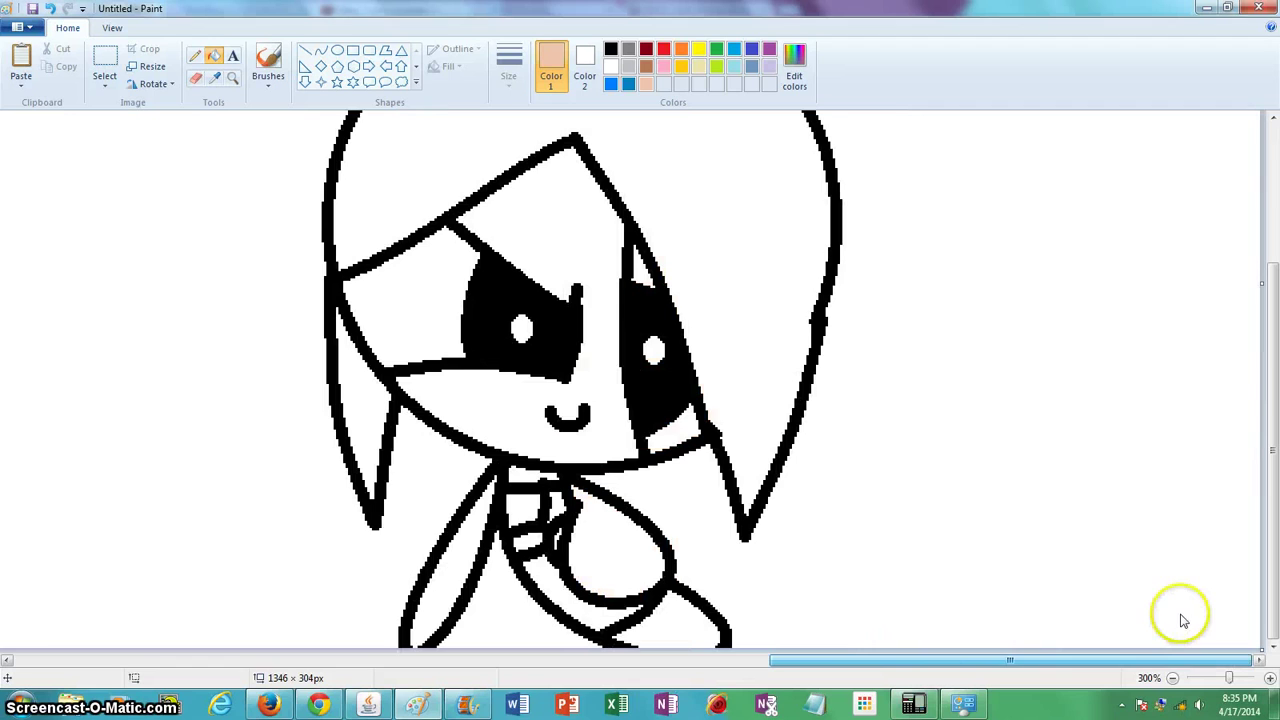
left_click(586, 571)
left_click(436, 558)
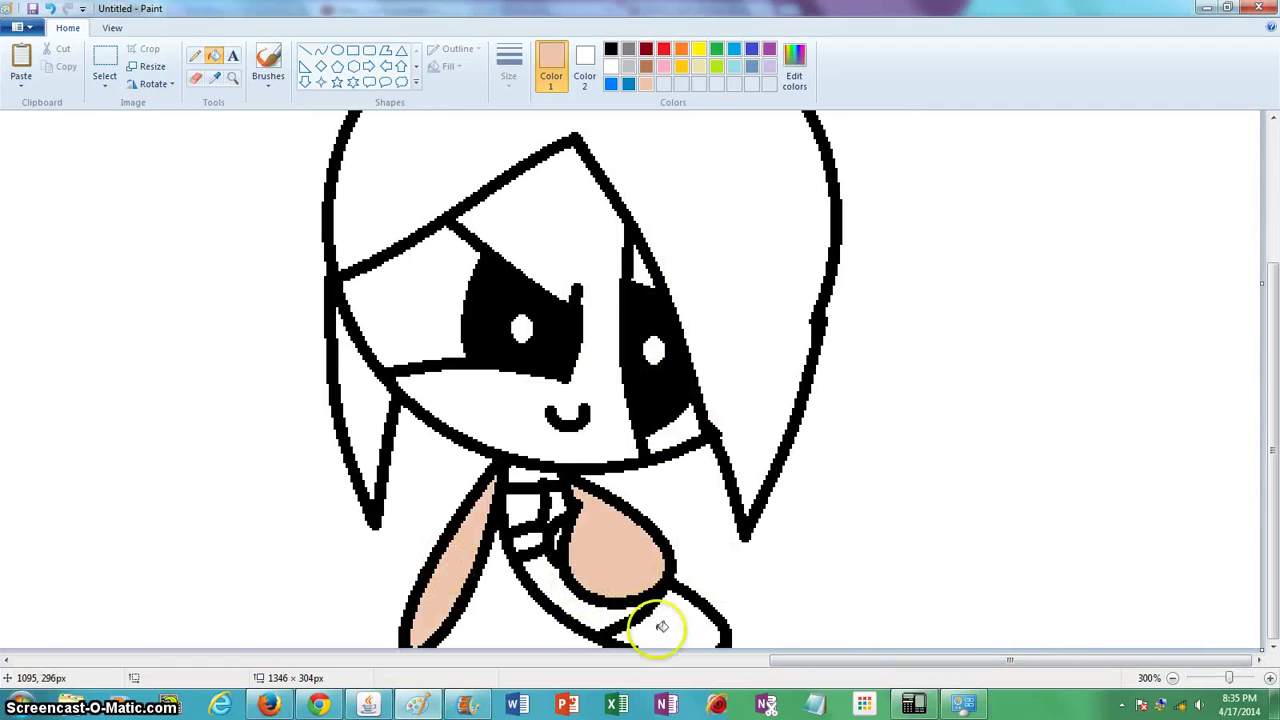
left_click(557, 594)
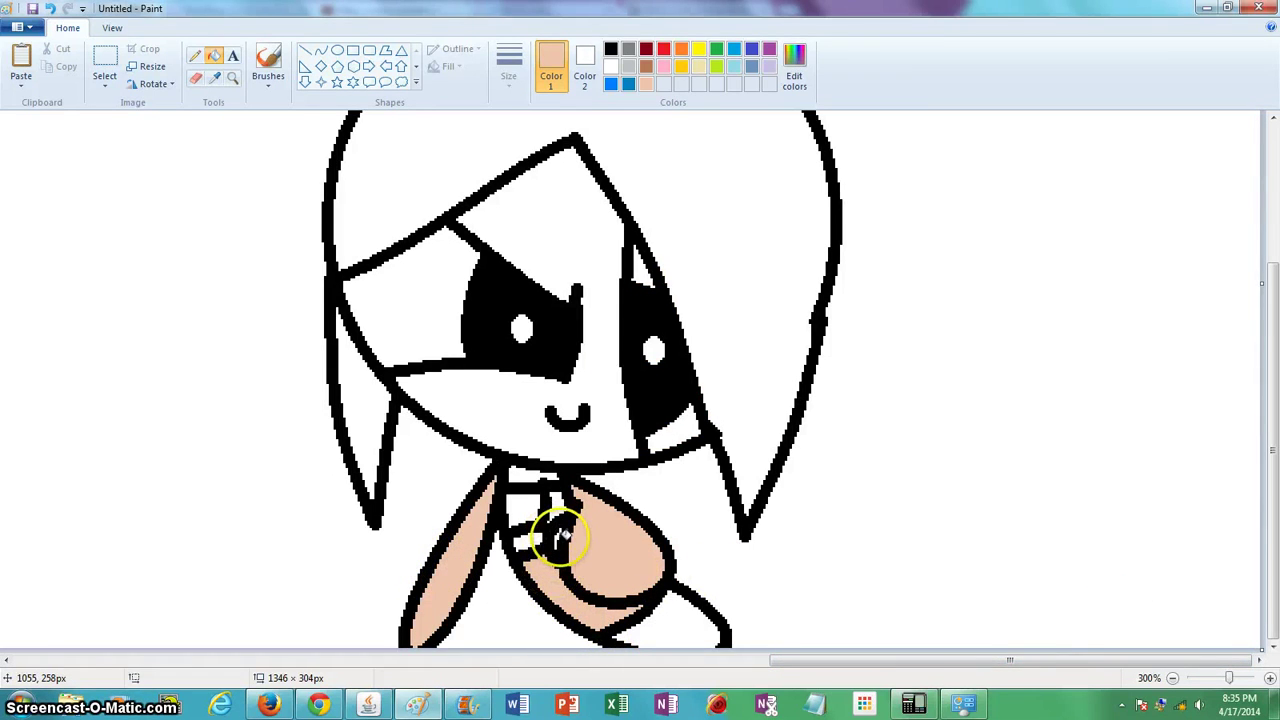
left_click(563, 535)
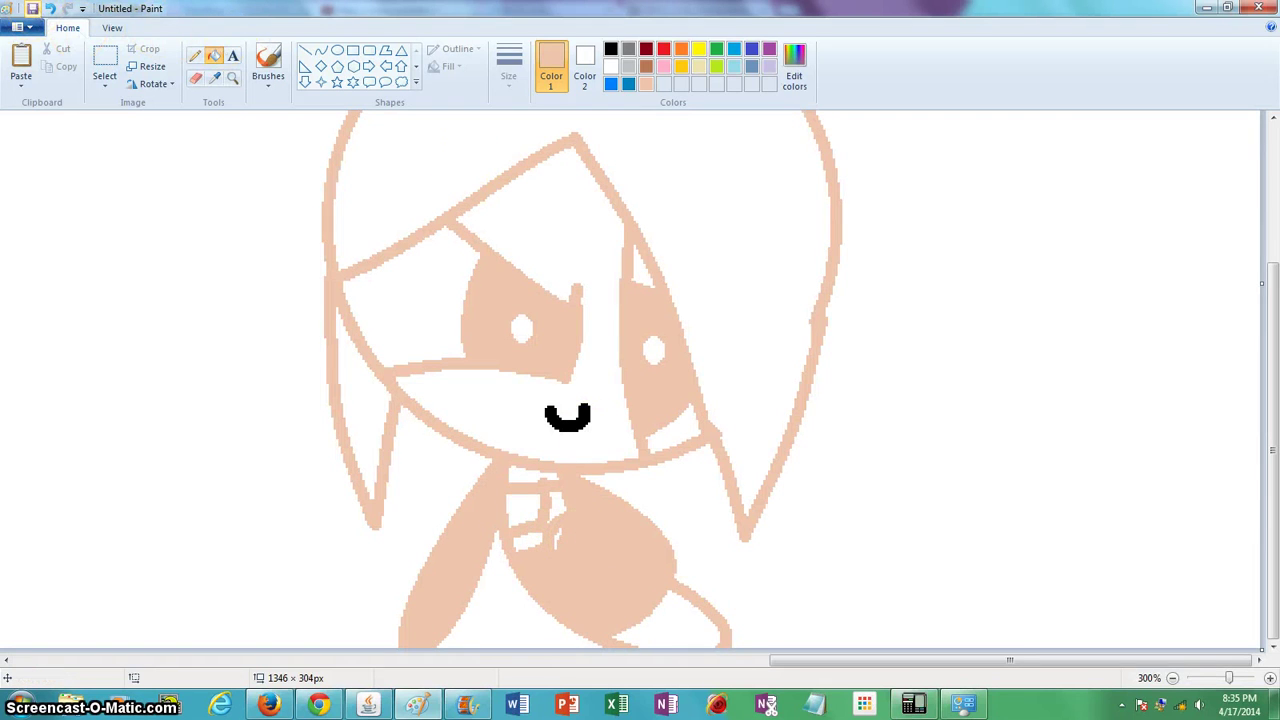
key("ctrl+z")
left_click(586, 398)
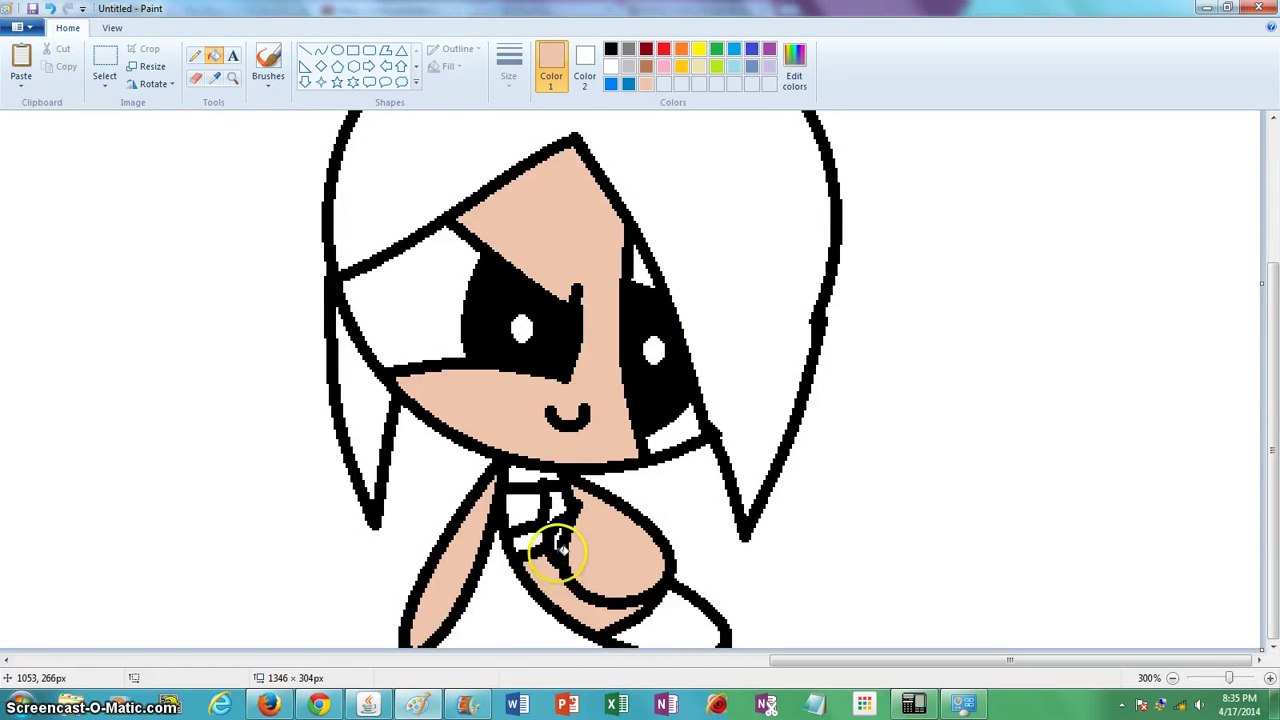
left_click(562, 534)
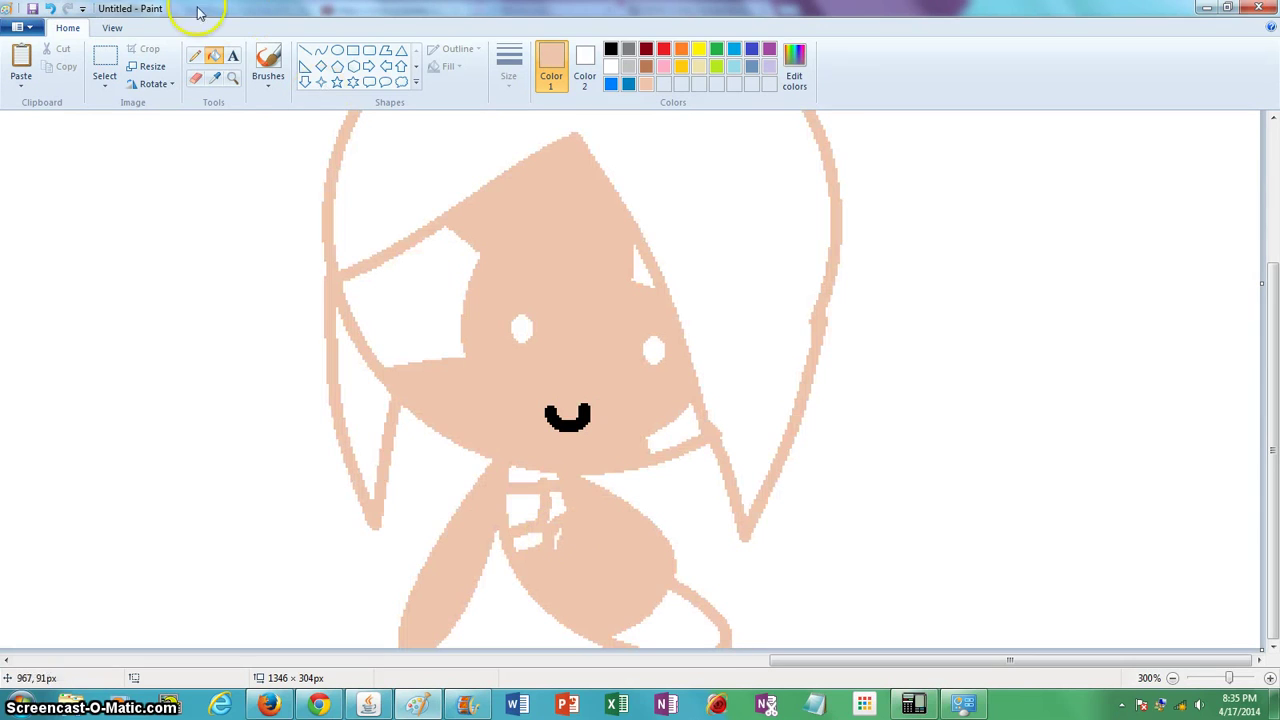
key("ctrl+z")
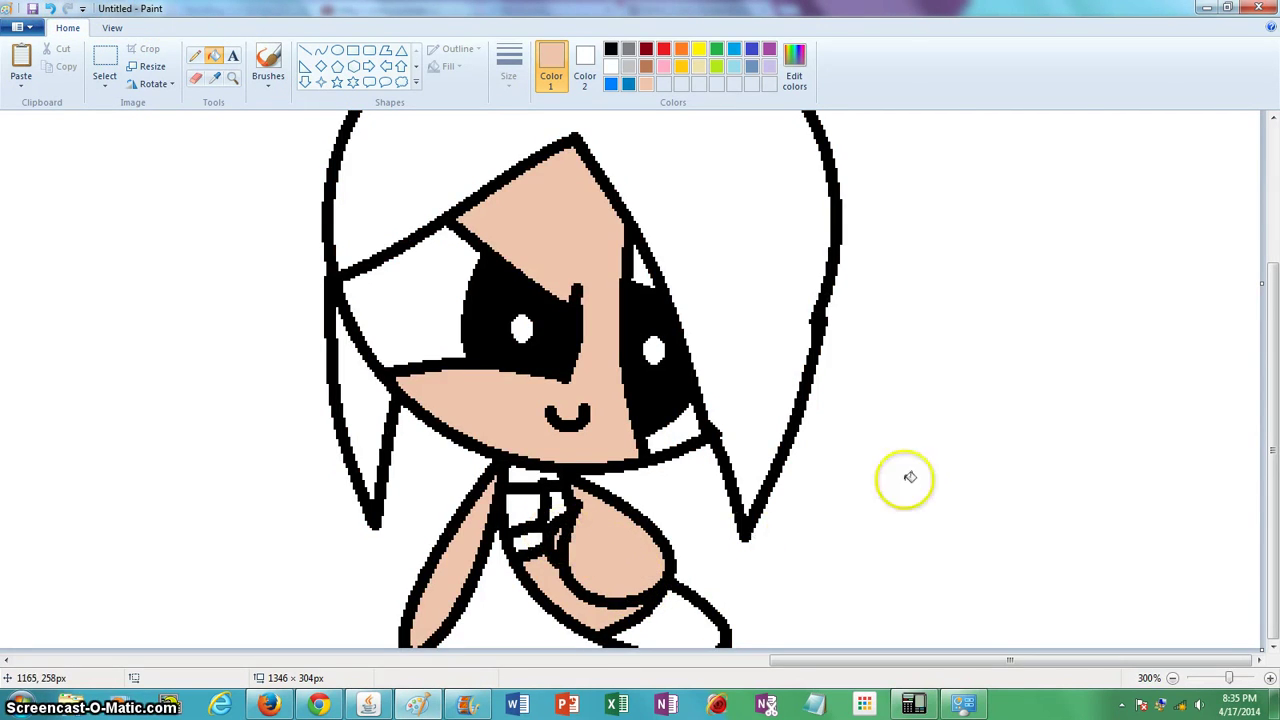
Fill the upper chest section of the rightmost character's top black
left_click(611, 50)
left_click(530, 505)
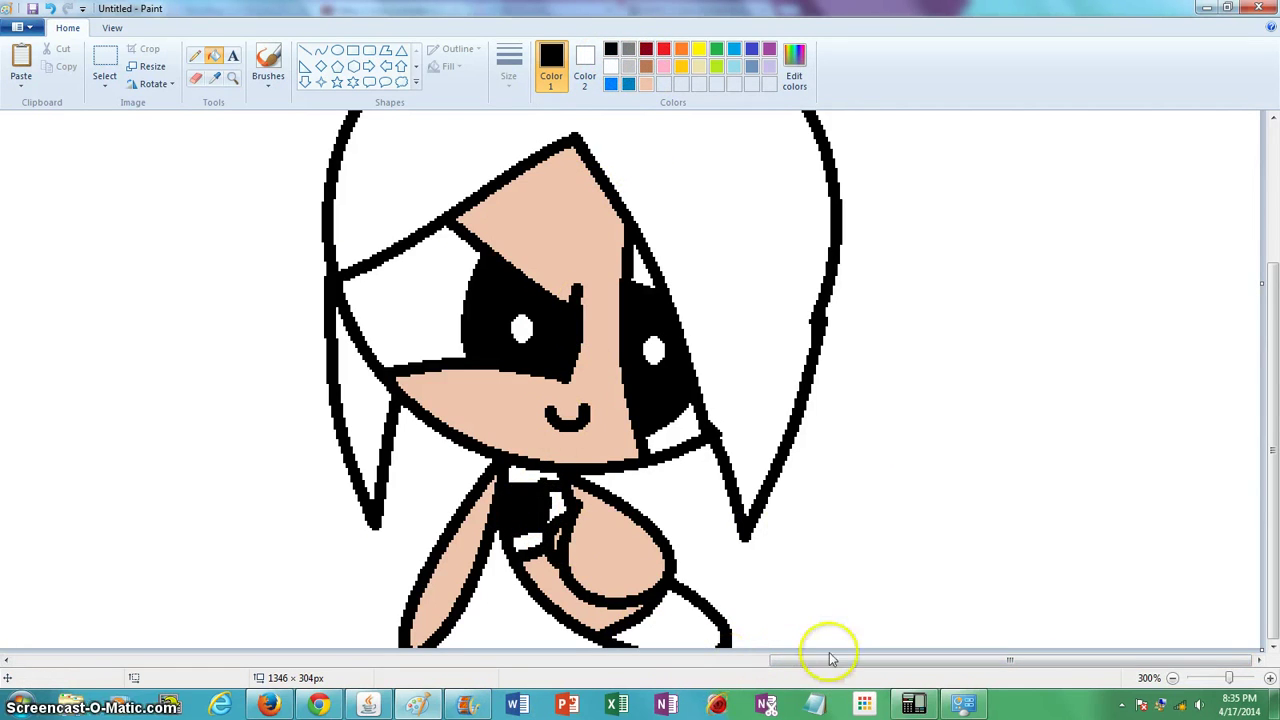
left_click_drag(824, 660, 147, 529)
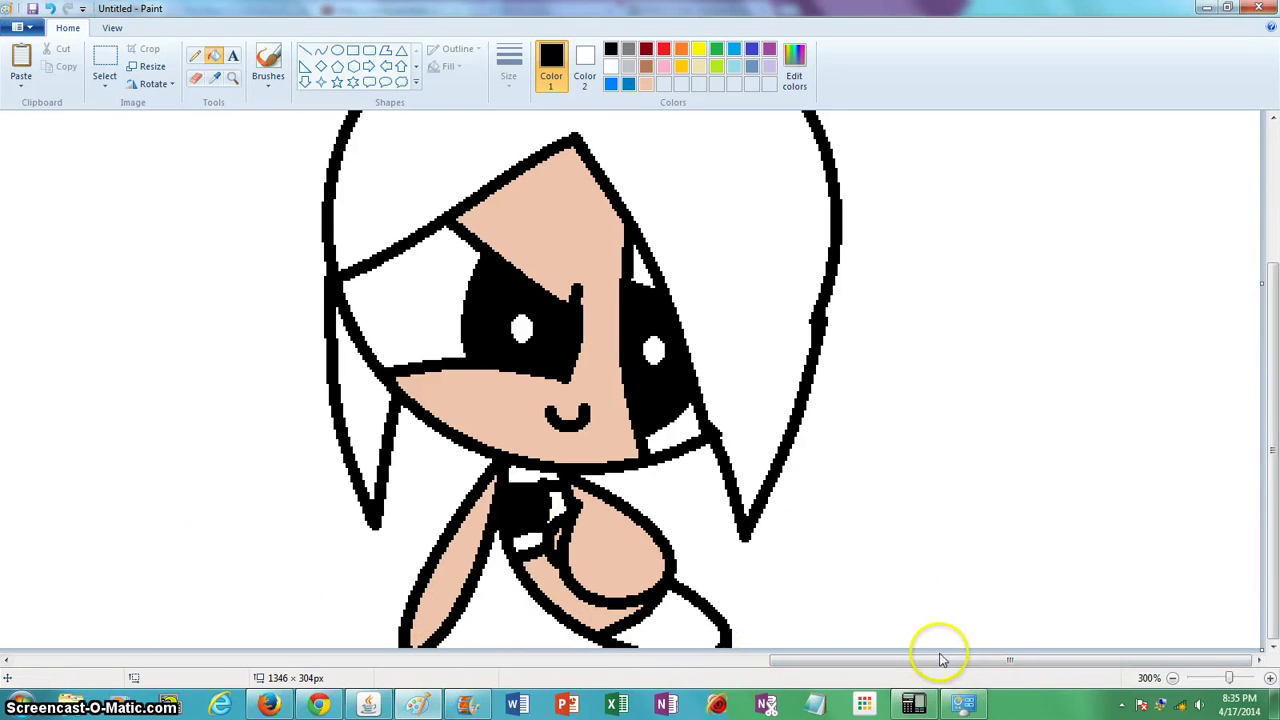